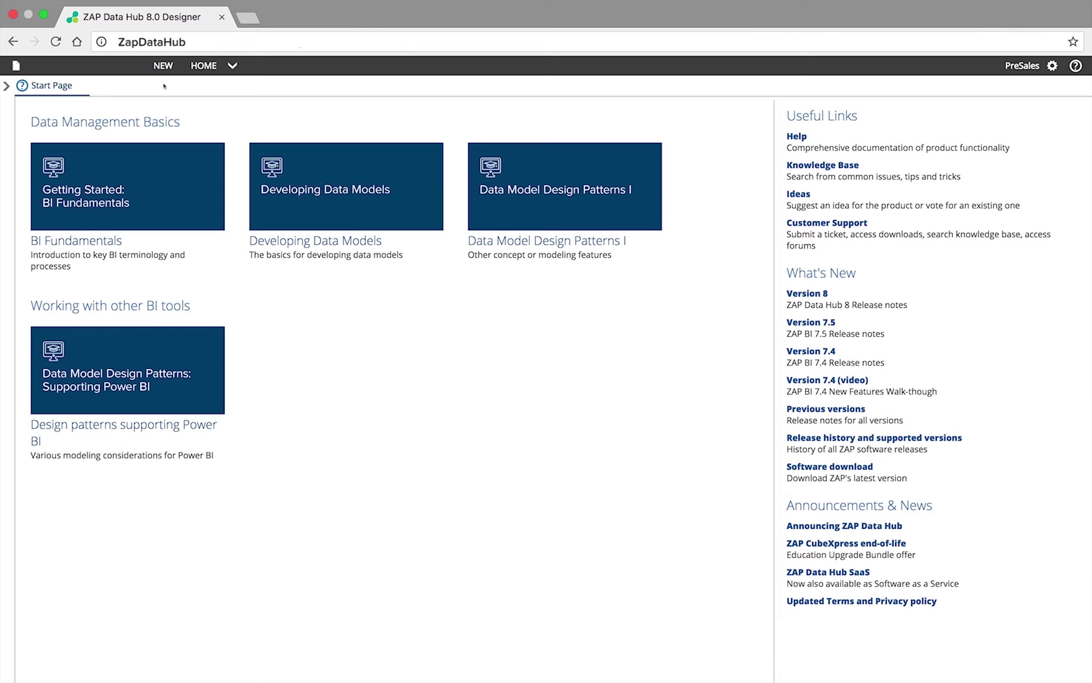
# - Start a new model that uses the D365 Finance and Operations solution as its source
pyautogui.click(161, 67)
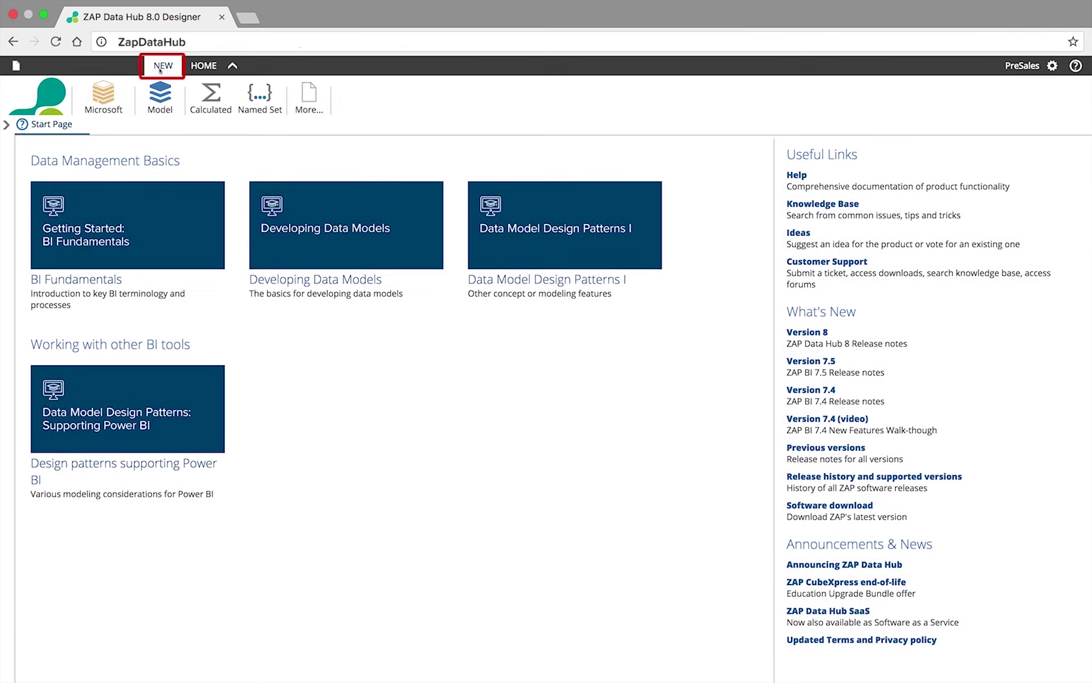
pyautogui.click(171, 107)
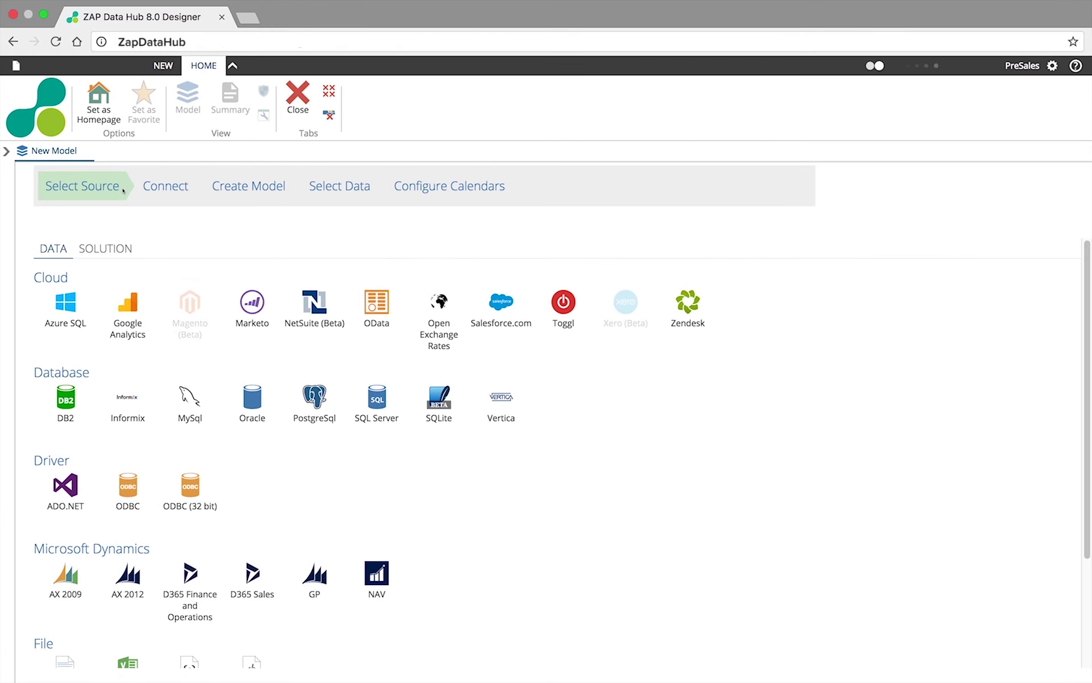
pyautogui.moveTo(59, 249)
pyautogui.click(106, 248)
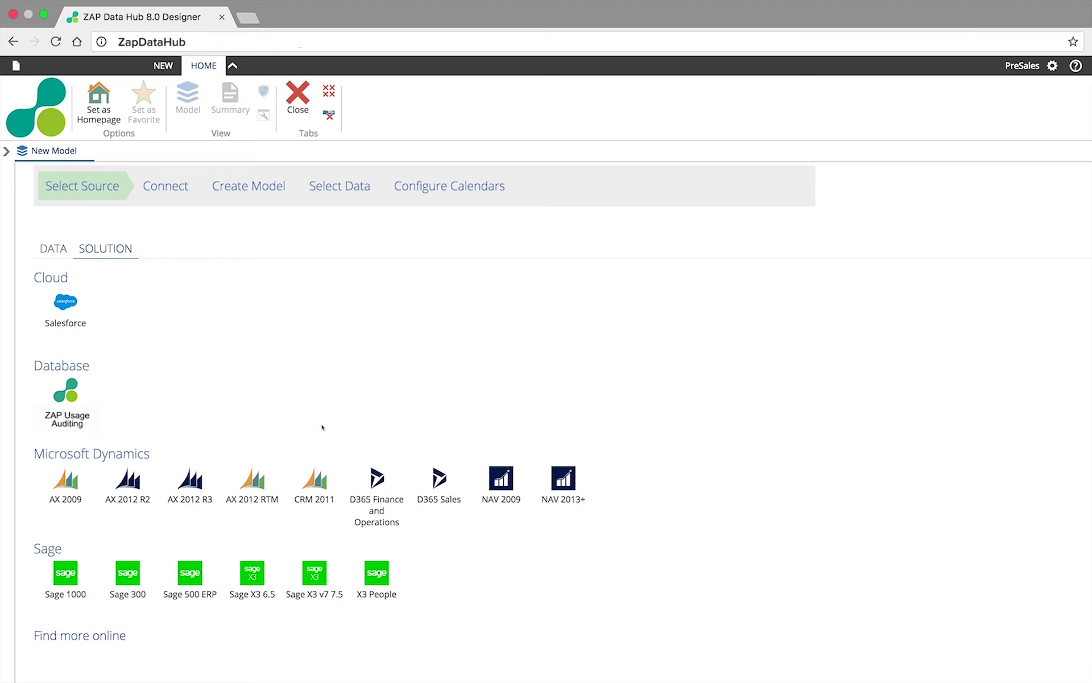
pyautogui.click(387, 509)
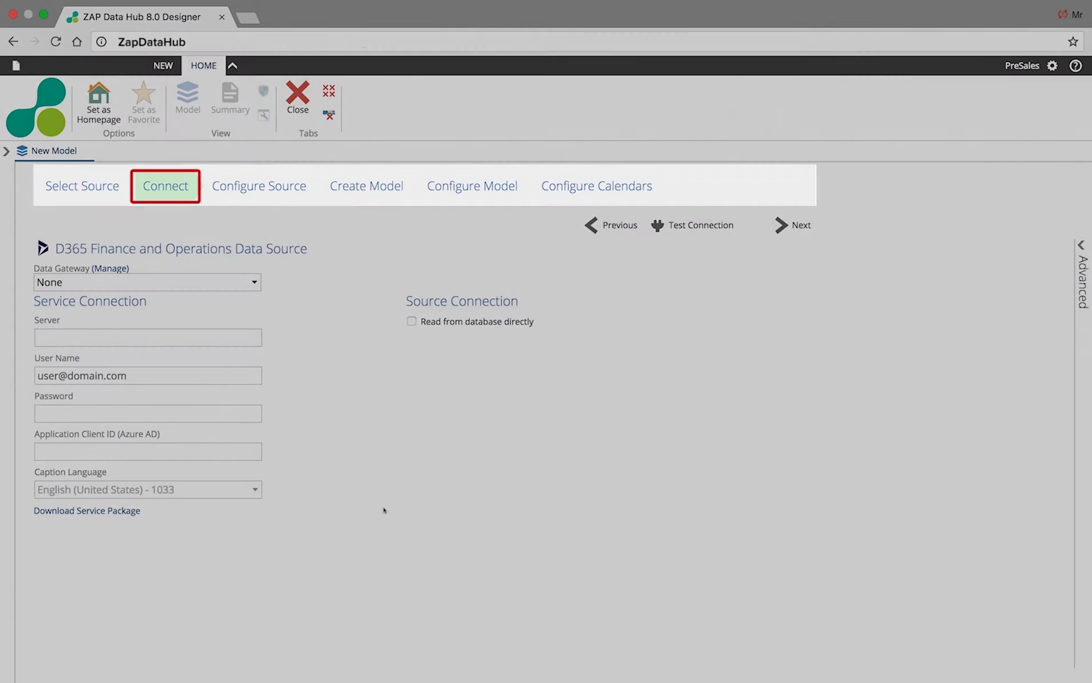
pyautogui.click(47, 330)
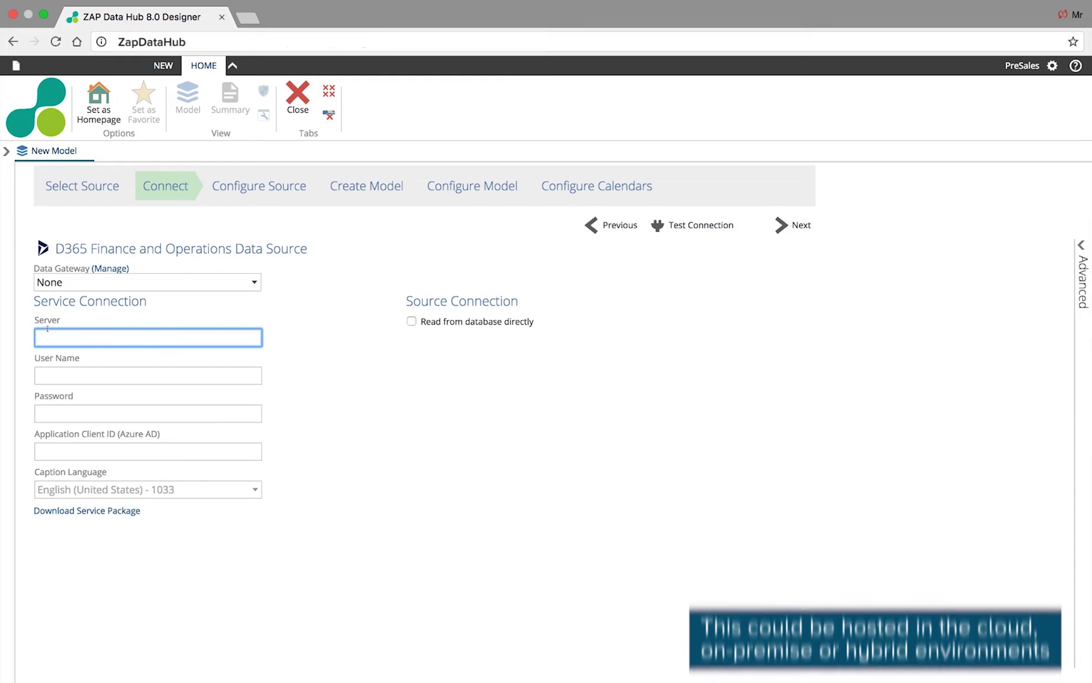
pyautogui.write('https://d365server.demo')
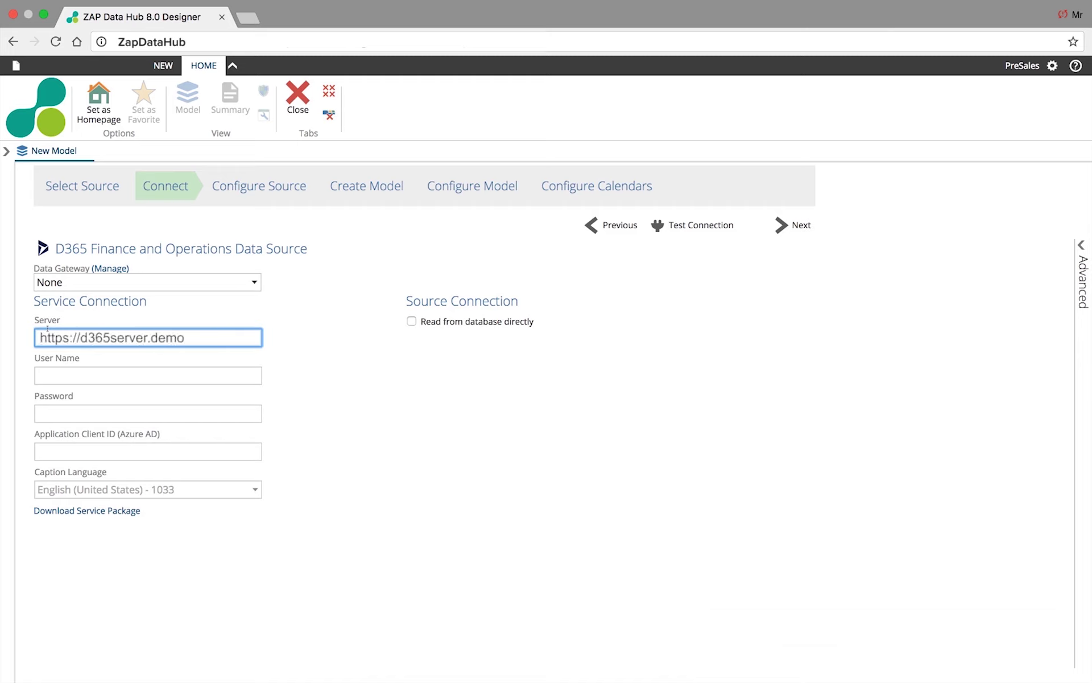
pyautogui.press('Tab')
pyautogui.write('user@email.com')
pyautogui.press('Tab')
pyautogui.press('Tab')
pyautogui.write('userD365demo')
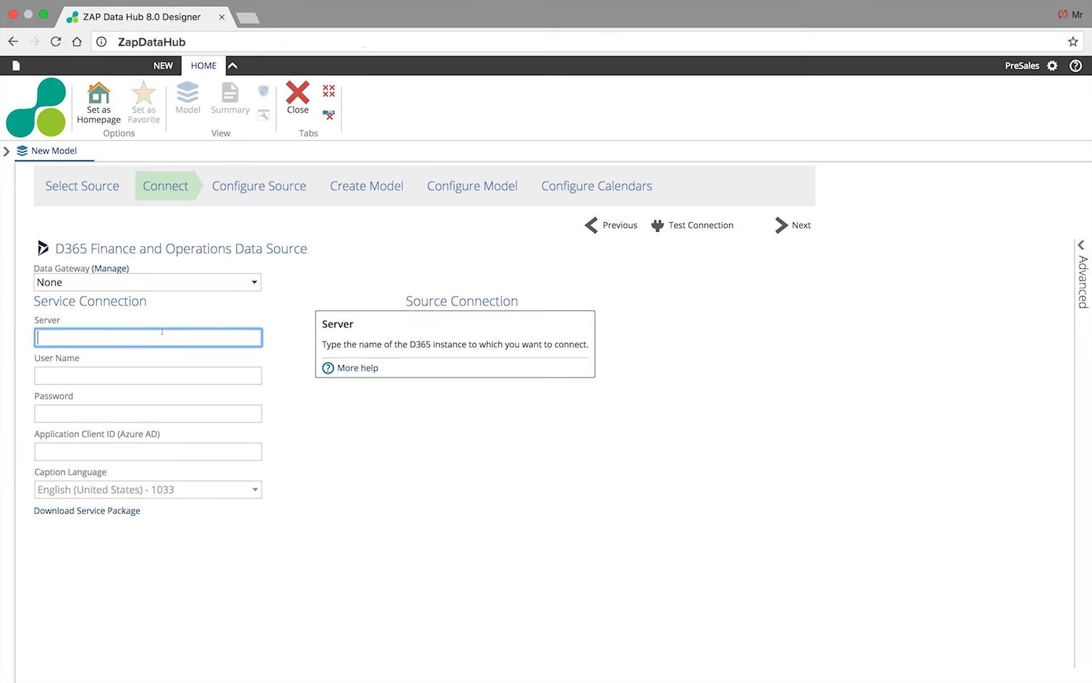
pyautogui.rightClick(47, 333)
pyautogui.click(66, 407)
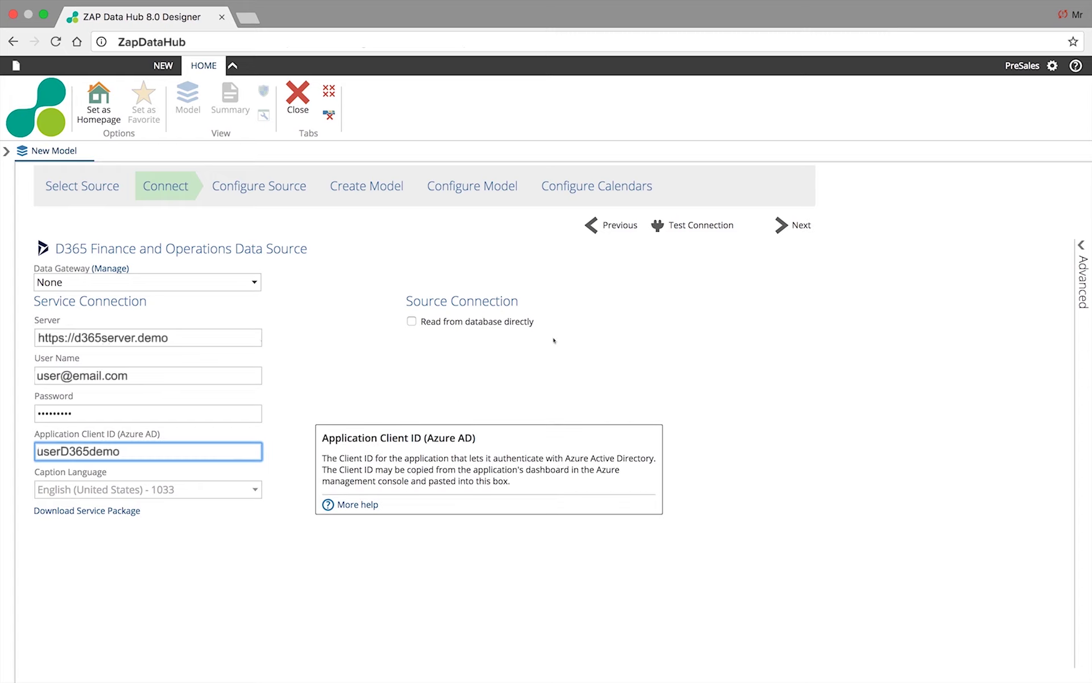
pyautogui.click(721, 232)
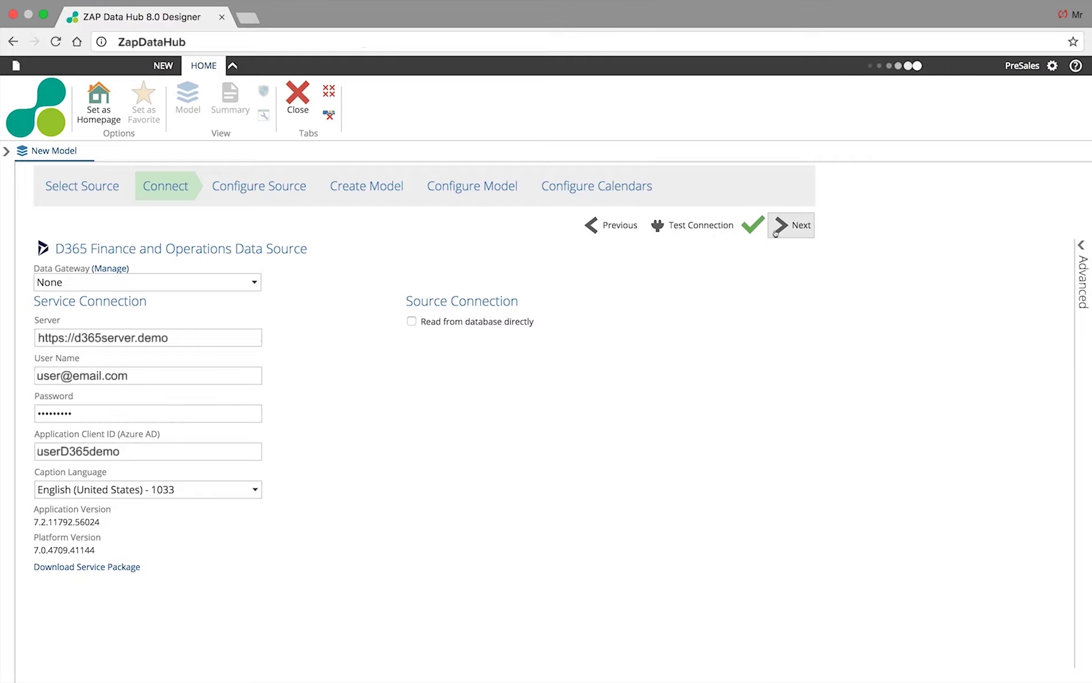
pyautogui.click(799, 228)
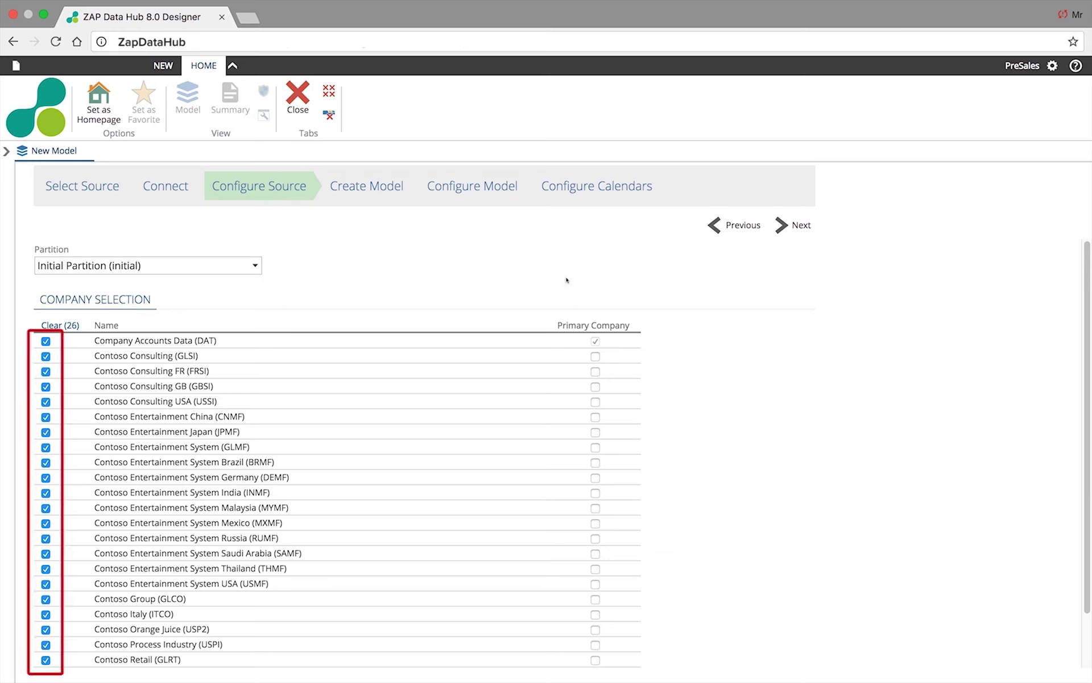
# - Keep all 26 companies selected with DAT as primary and continue
pyautogui.click(803, 230)
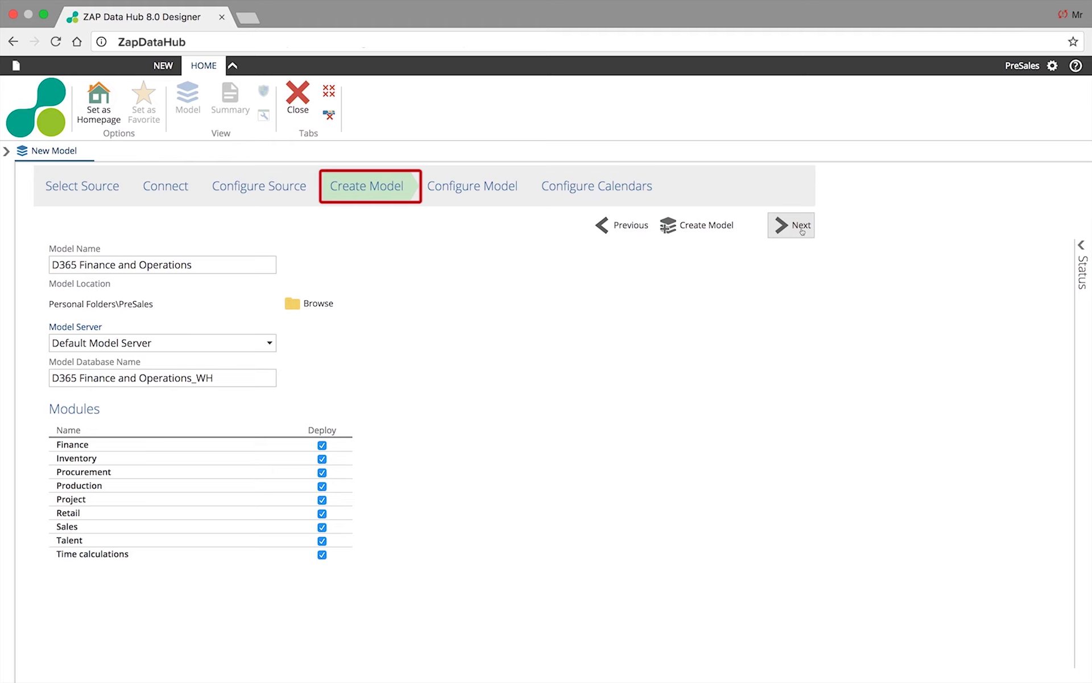
# - Rename the model to 'Enterprise Data Model'
pyautogui.click(160, 265)
pyautogui.press('super+a')
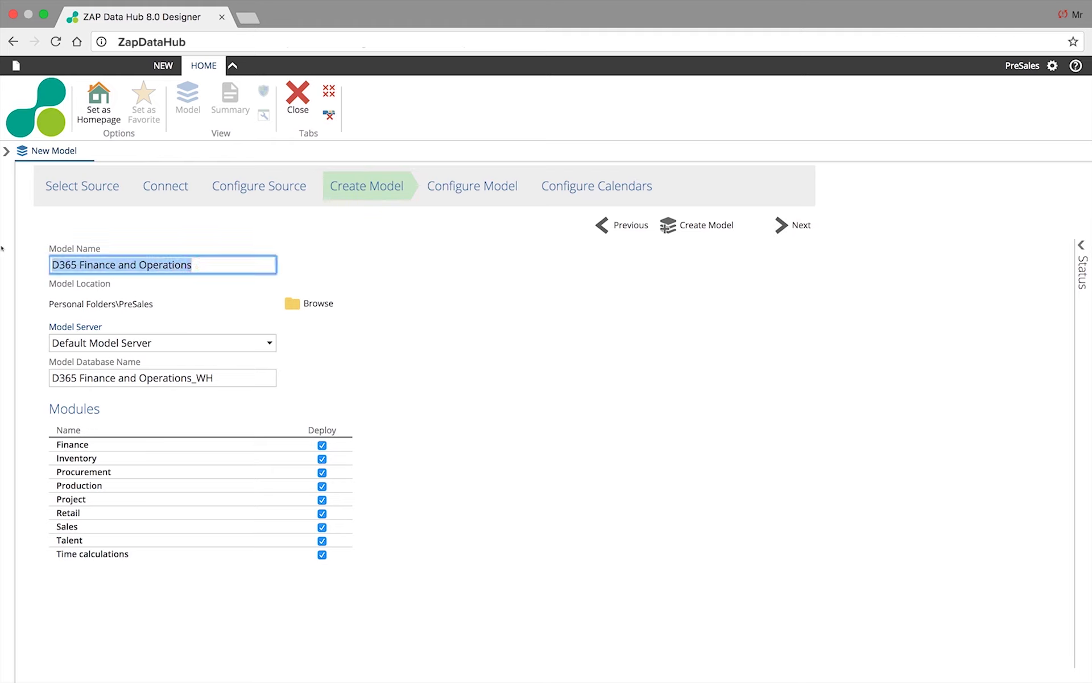
pyautogui.write('Enterprise Data Model')
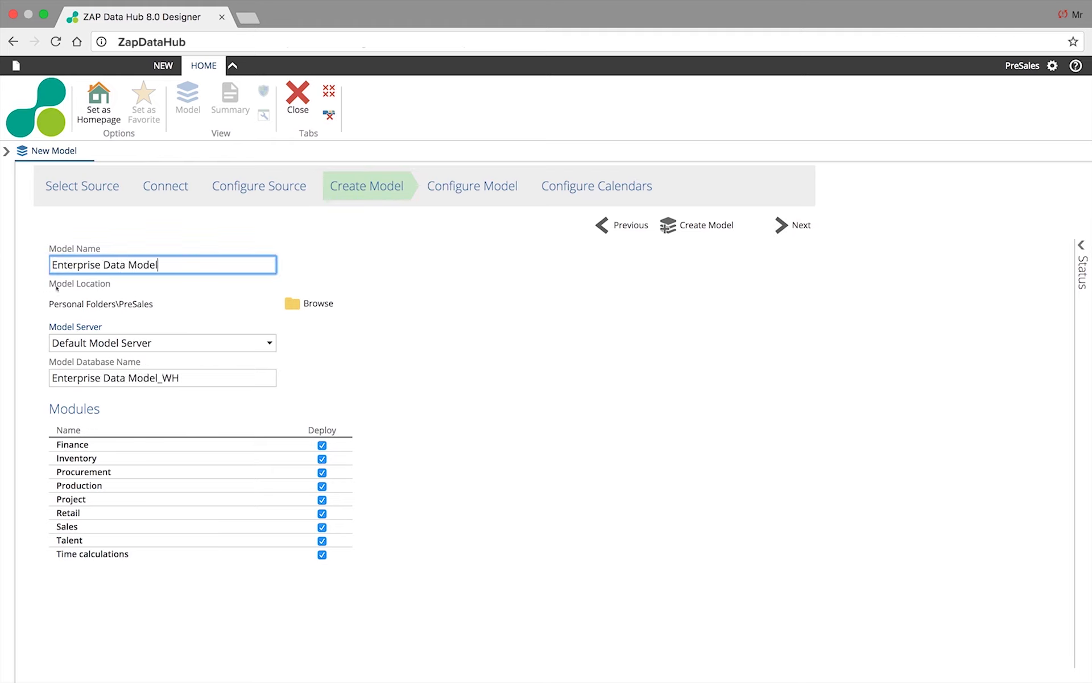
# - Store the model in a new Public\Enterprise Data Model folder
pyautogui.click(322, 304)
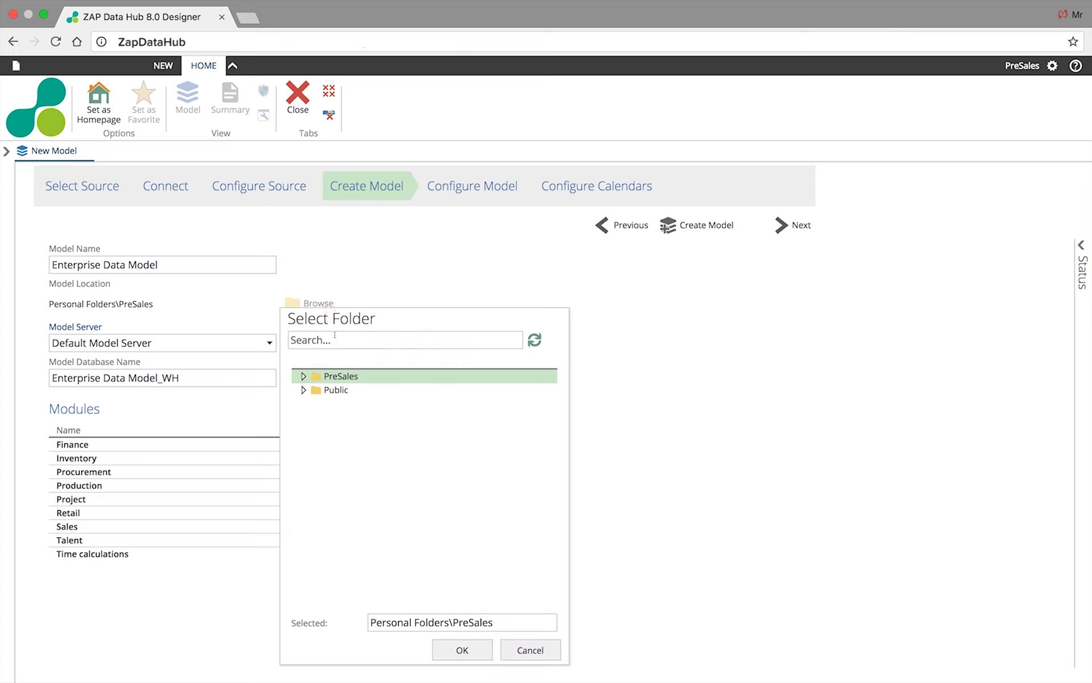
pyautogui.rightClick(332, 389)
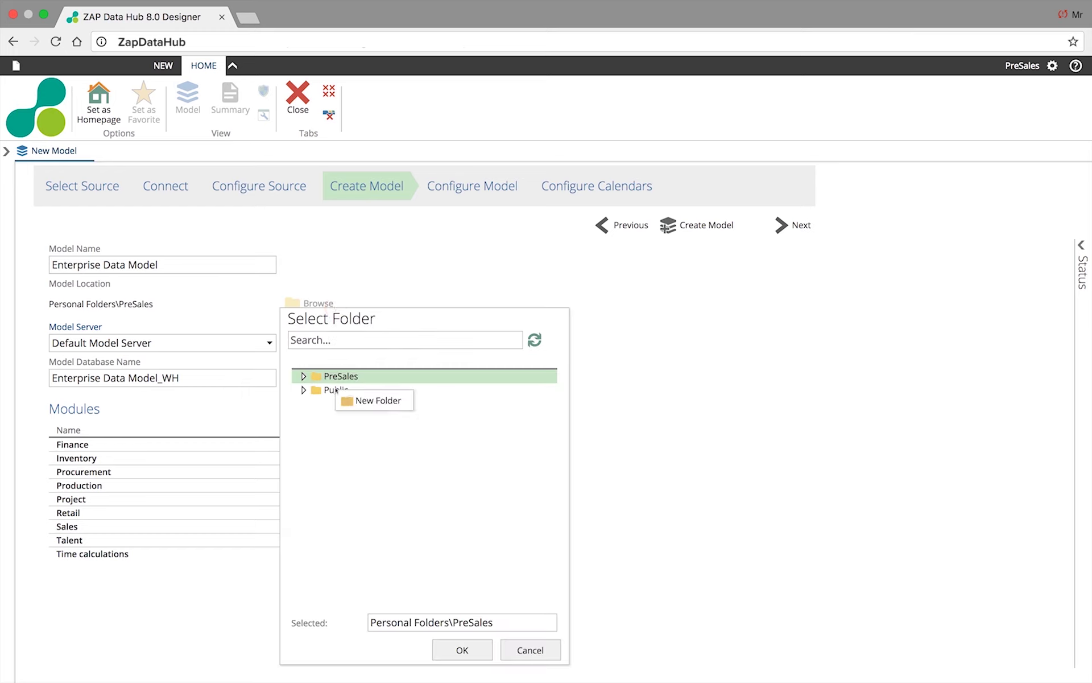
pyautogui.click(350, 400)
pyautogui.write('Enterprise Data d')
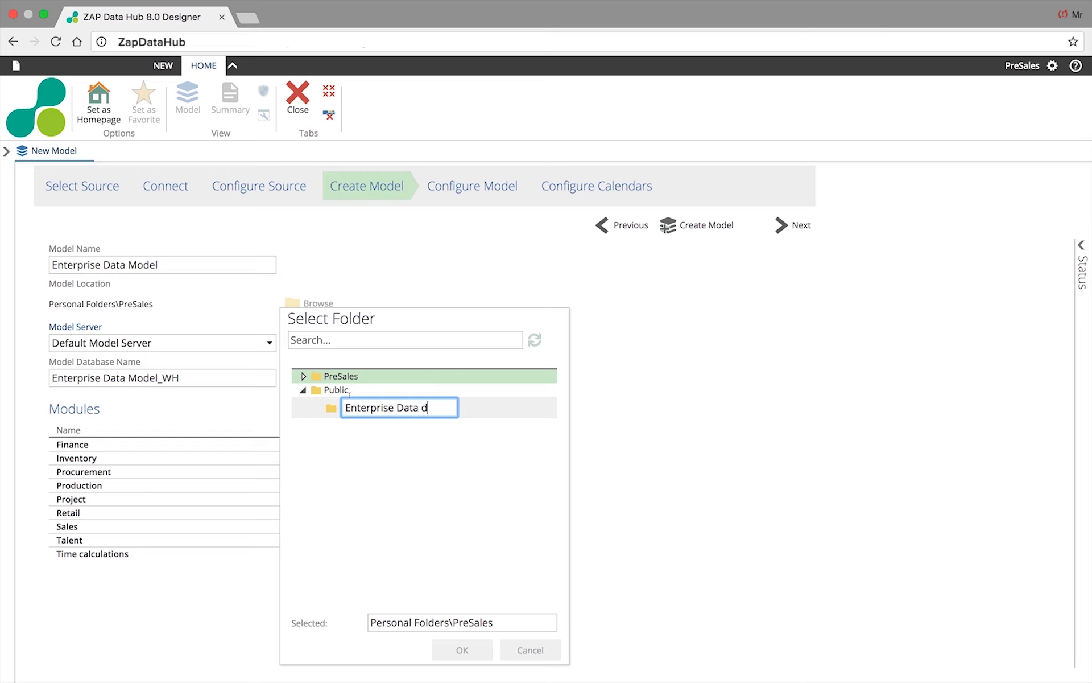
pyautogui.press('BackSpace')
pyautogui.write('Model')
pyautogui.press('Return')
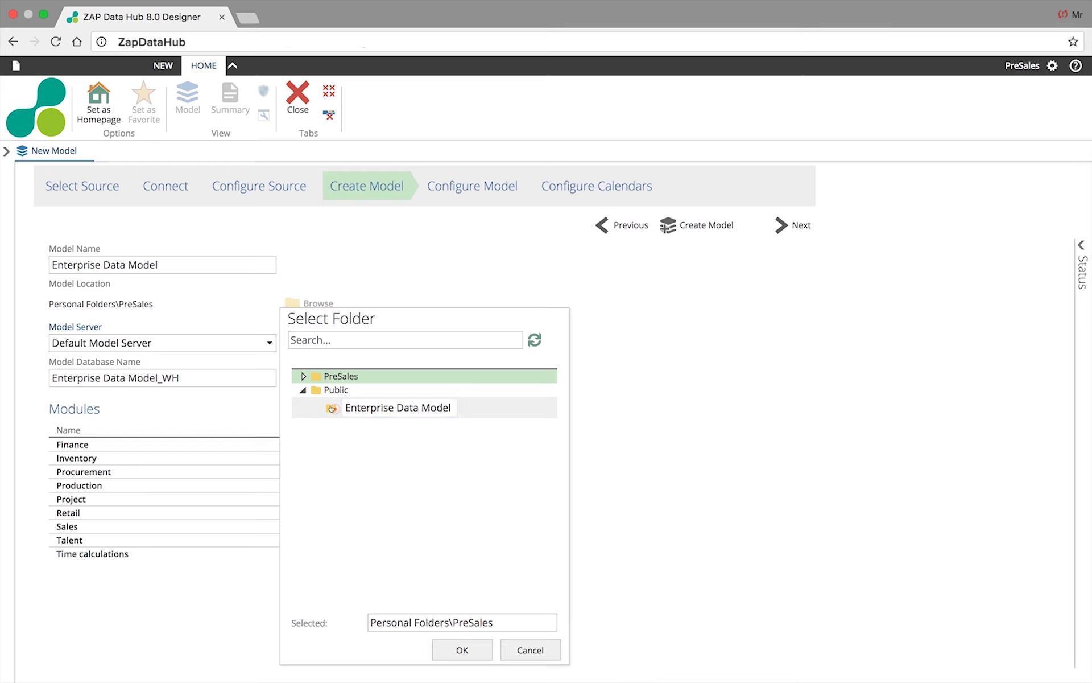
pyautogui.click(352, 404)
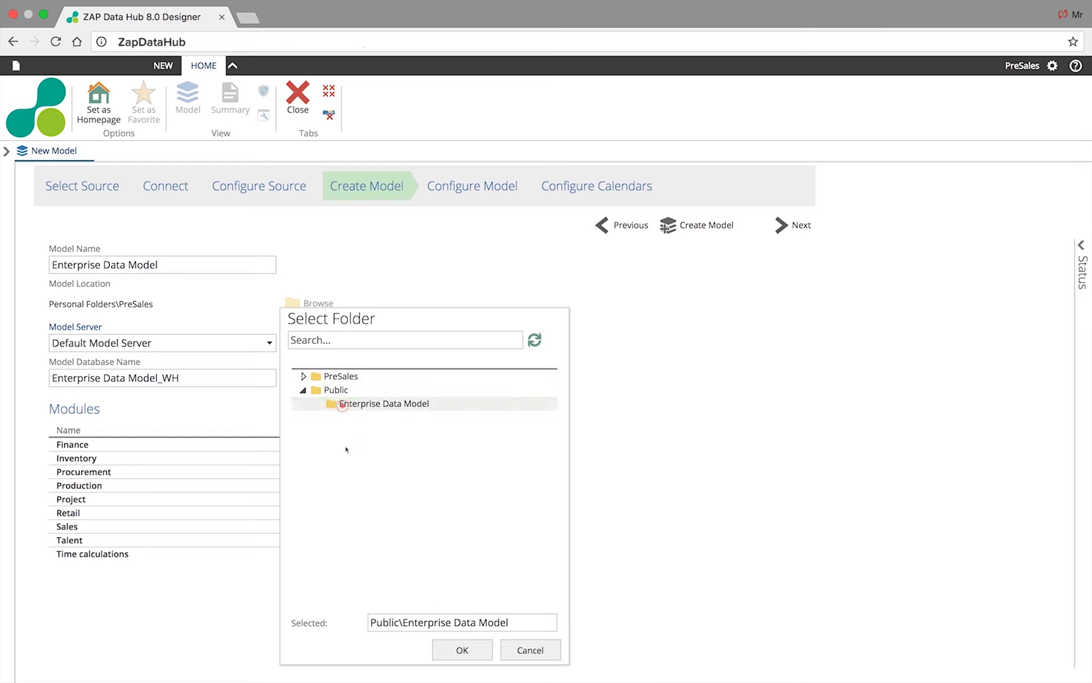
pyautogui.click(467, 650)
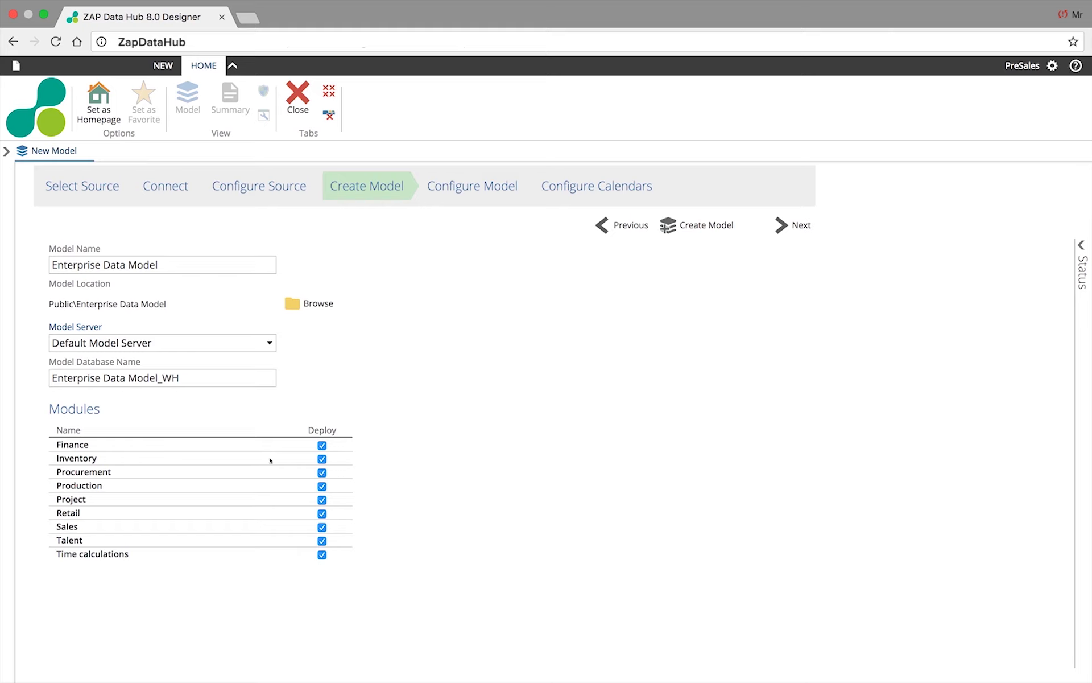
pyautogui.moveTo(276, 548)
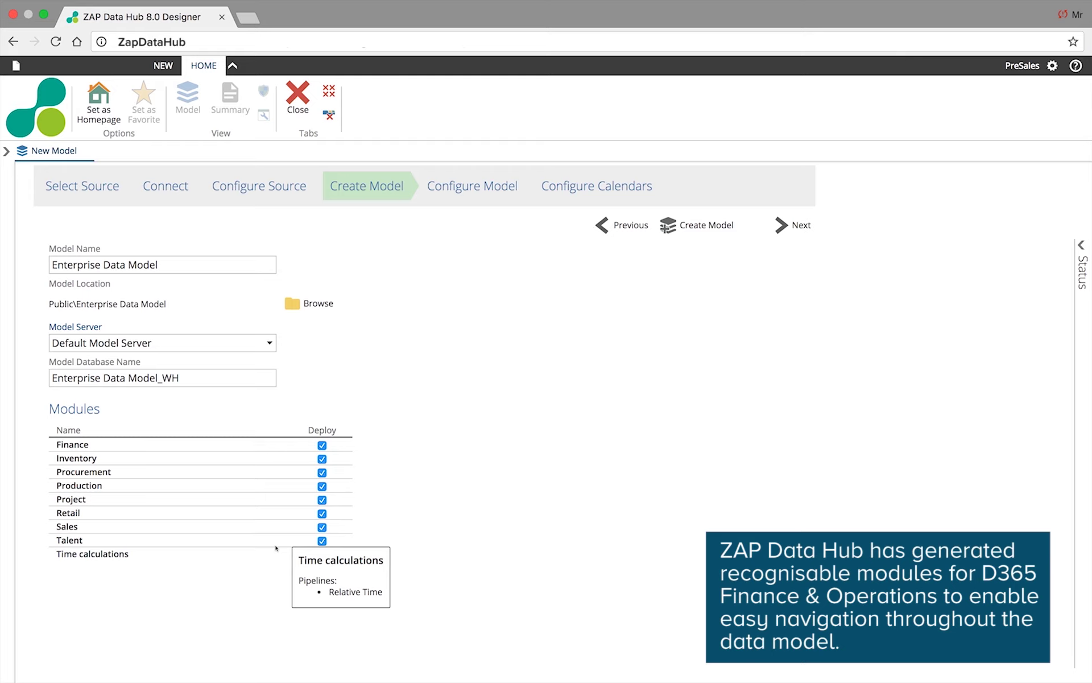
# - Build the Enterprise Data Model and proceed to Configure Model
pyautogui.click(705, 230)
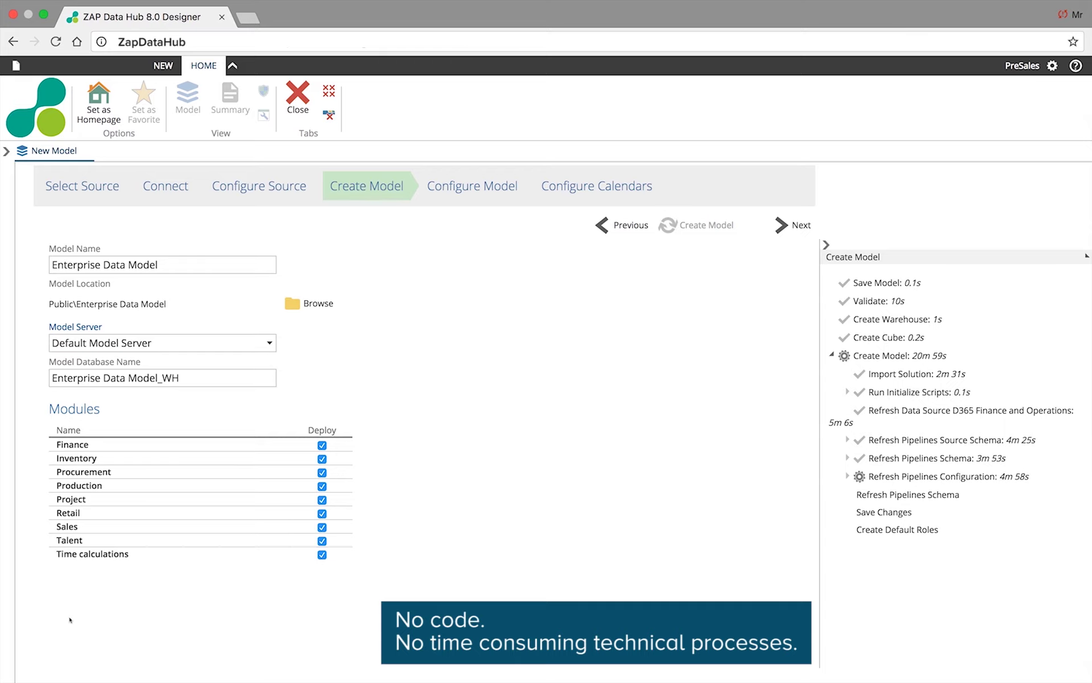
pyautogui.click(801, 225)
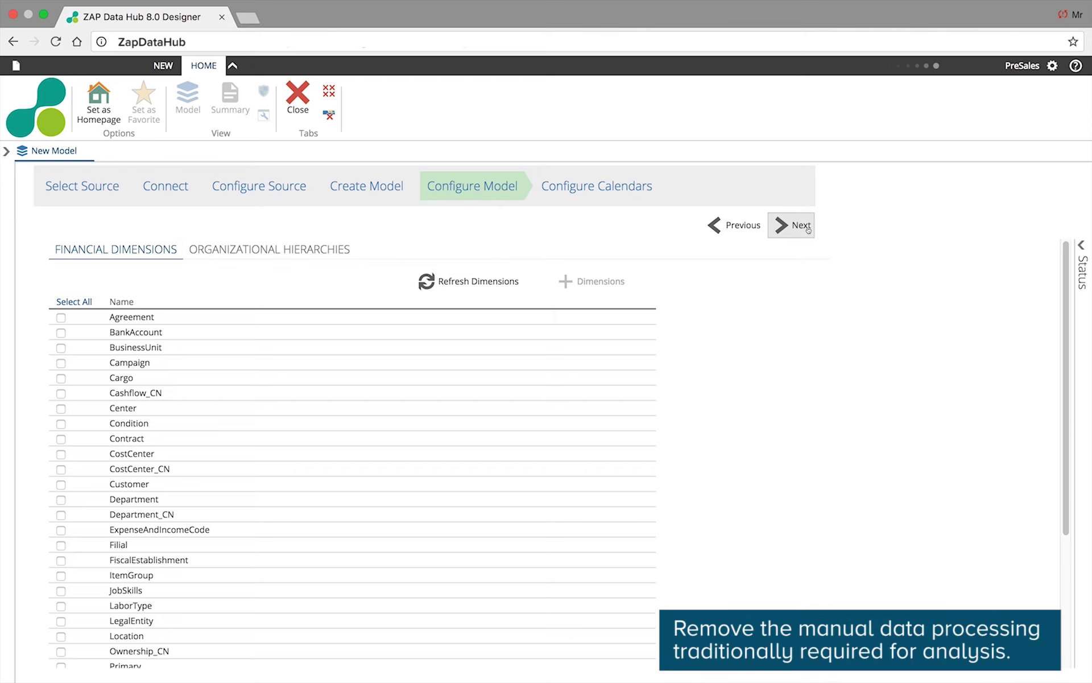
# - Move on to calendar settings, keeping the dd MMM yyyy date format
pyautogui.click(801, 226)
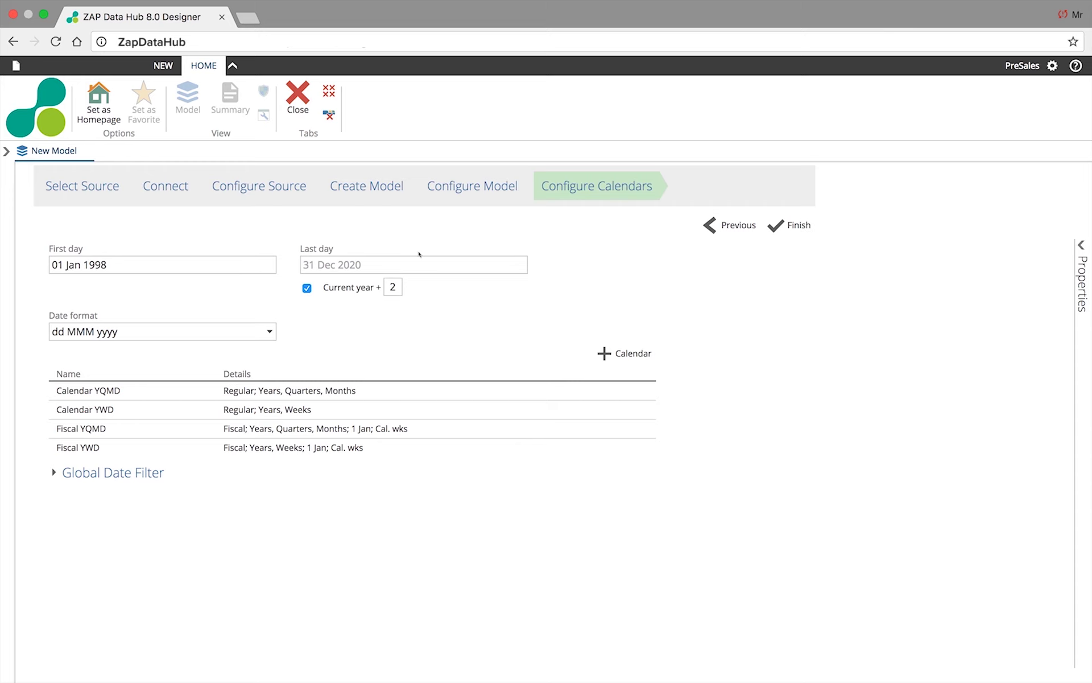
pyautogui.click(269, 335)
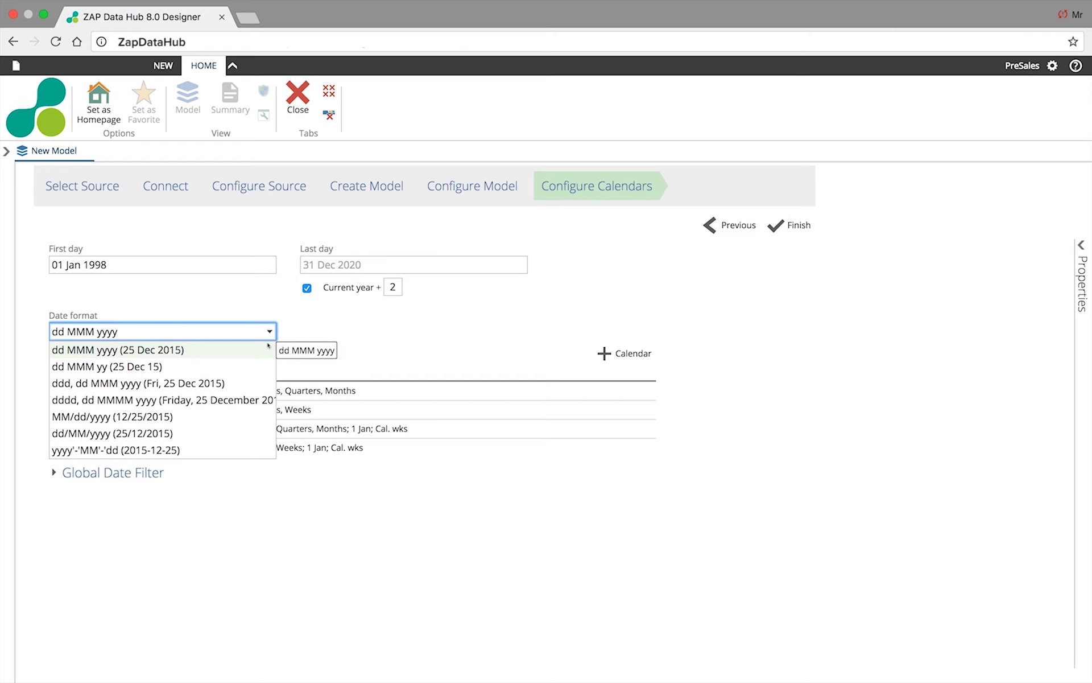
pyautogui.click(362, 373)
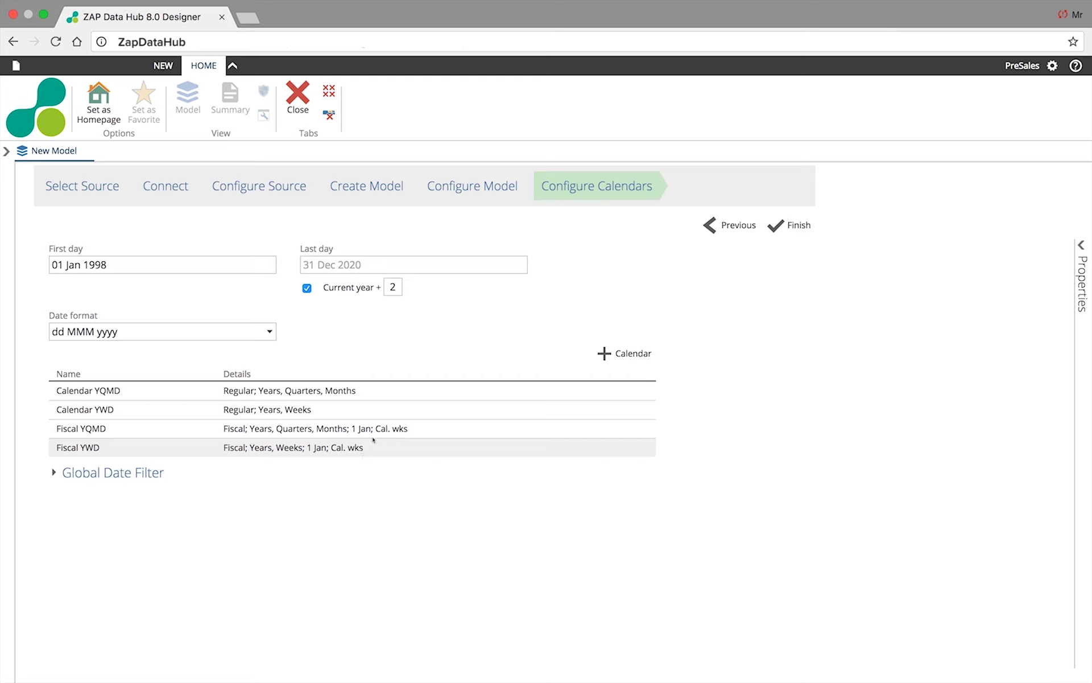
# - Delete the Calendar YWD and Fiscal YWD calendars
pyautogui.rightClick(321, 413)
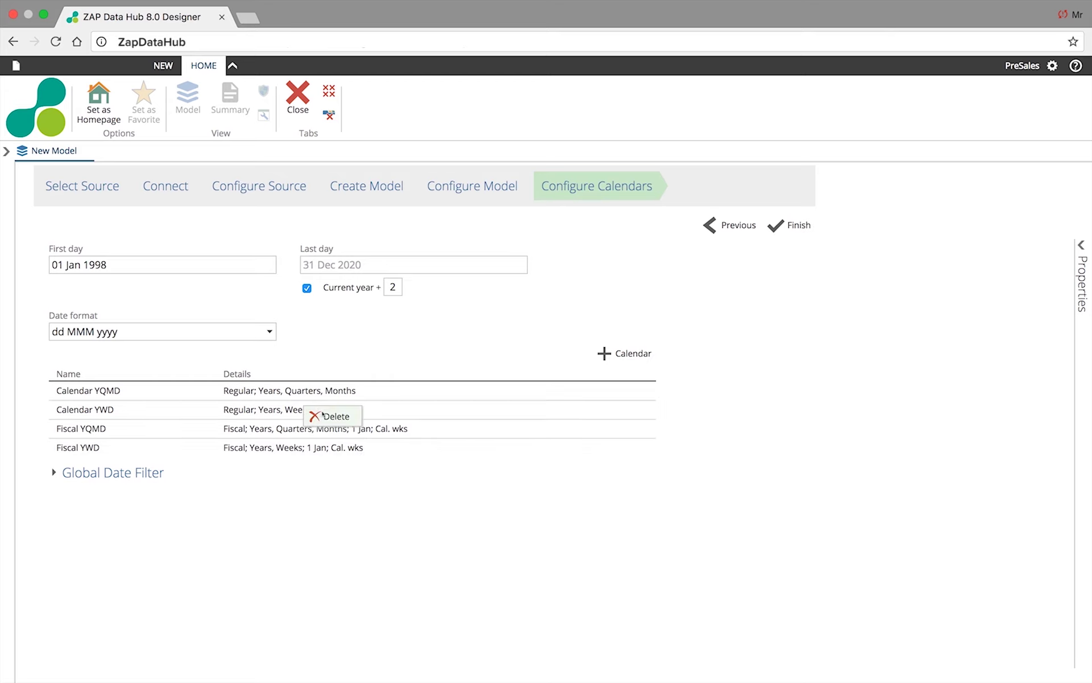
pyautogui.click(330, 416)
pyautogui.rightClick(323, 435)
pyautogui.click(329, 438)
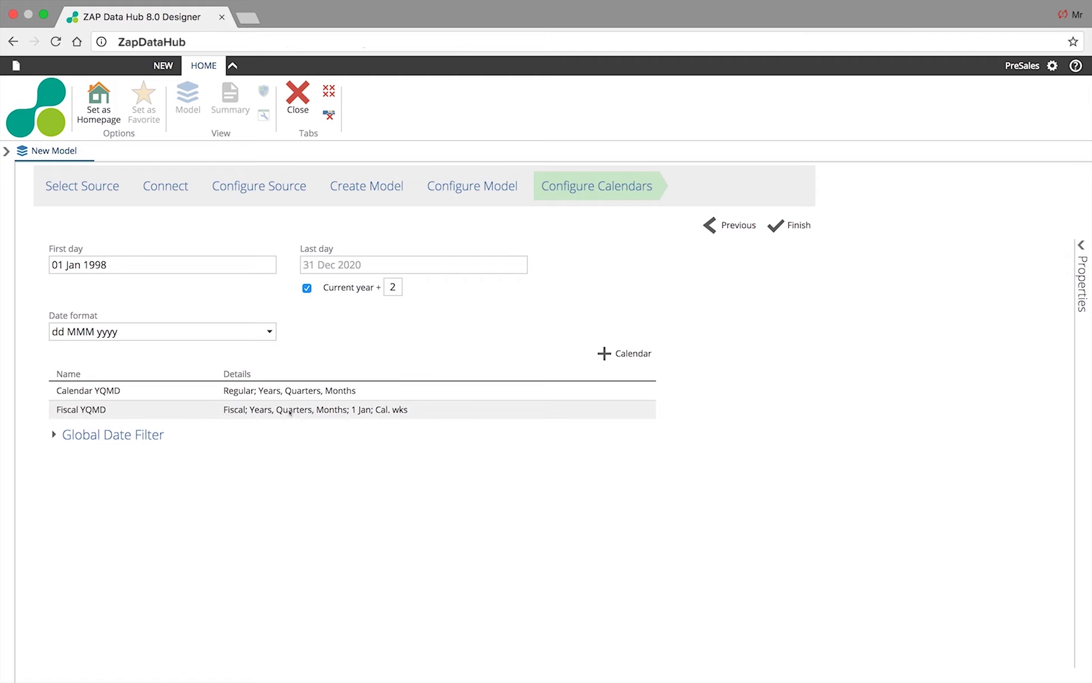
pyautogui.click(291, 412)
# - Add two fiscal calendars named Company 1 and Company 2
pyautogui.click(604, 354)
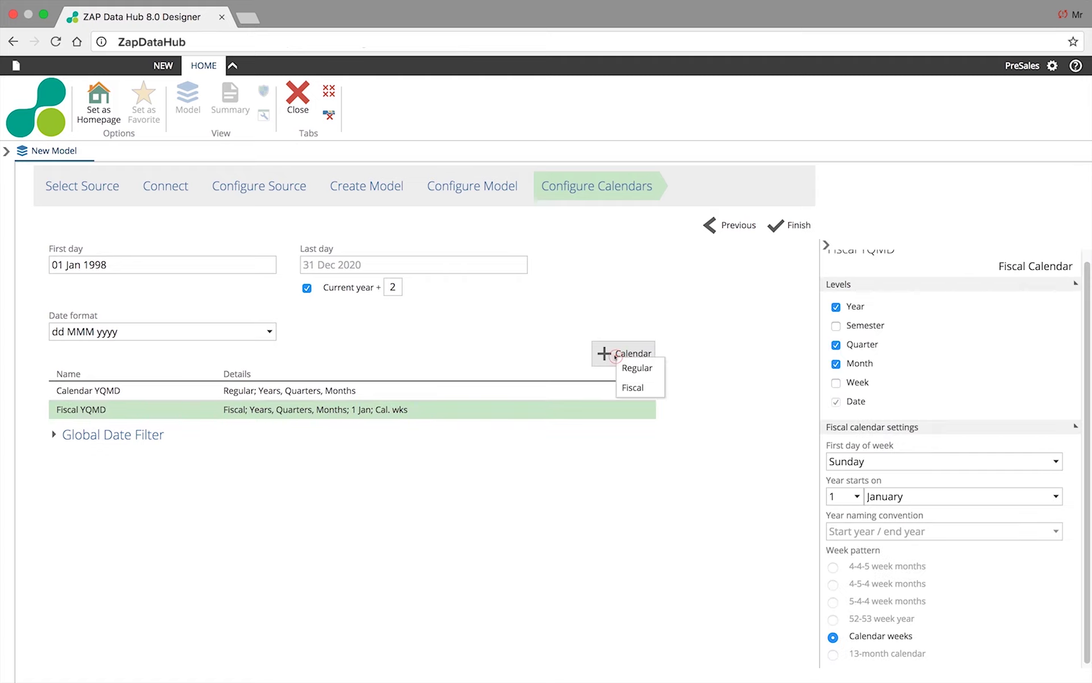
pyautogui.click(632, 387)
pyautogui.write('C')
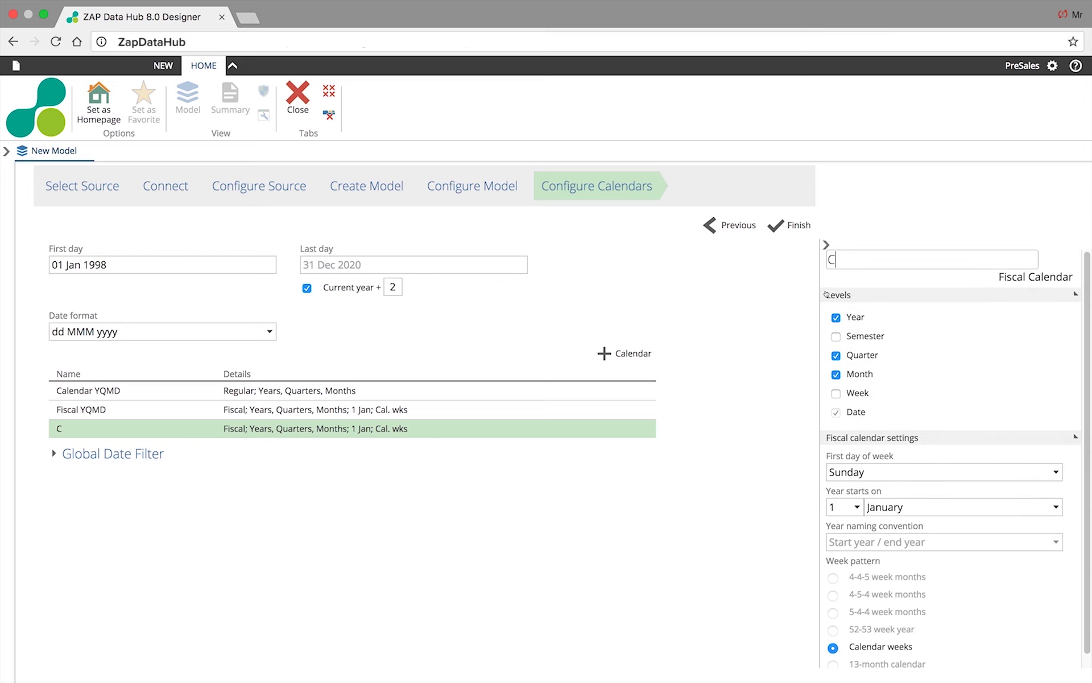
pyautogui.write('ompany 1')
pyautogui.click(604, 354)
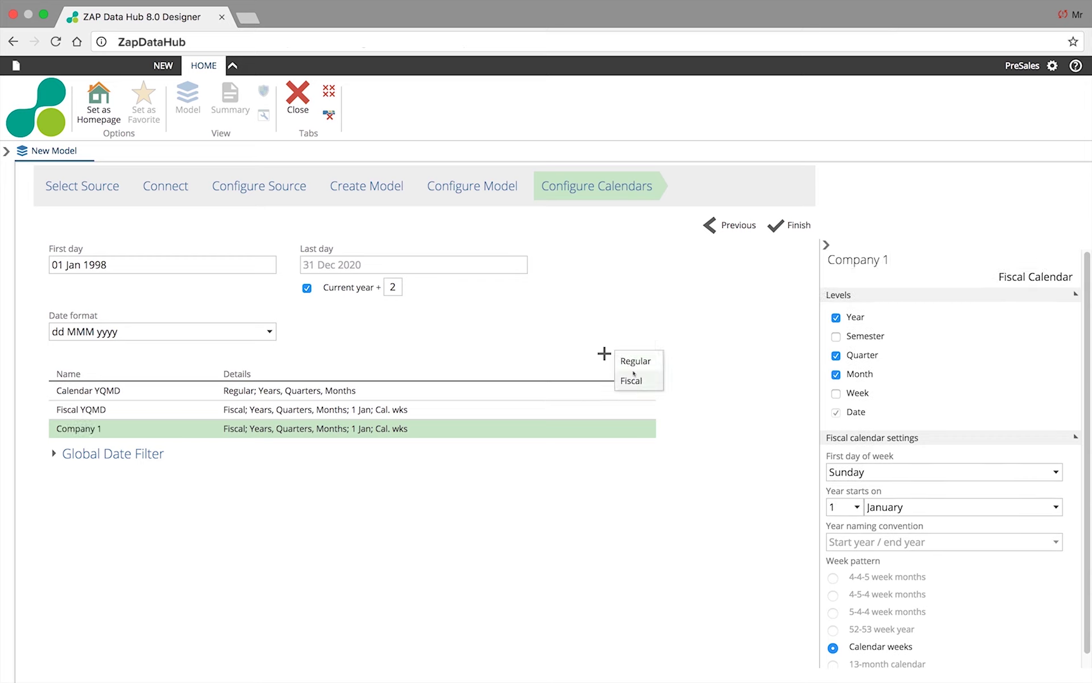
pyautogui.click(632, 387)
pyautogui.write('Company 2')
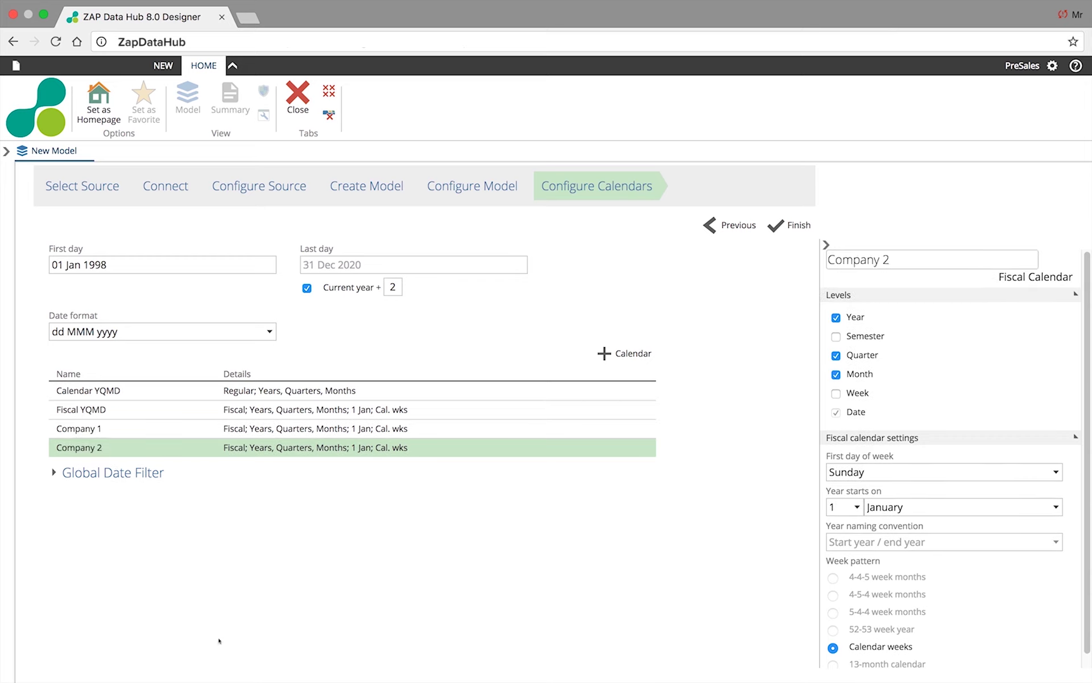
pyautogui.click(682, 425)
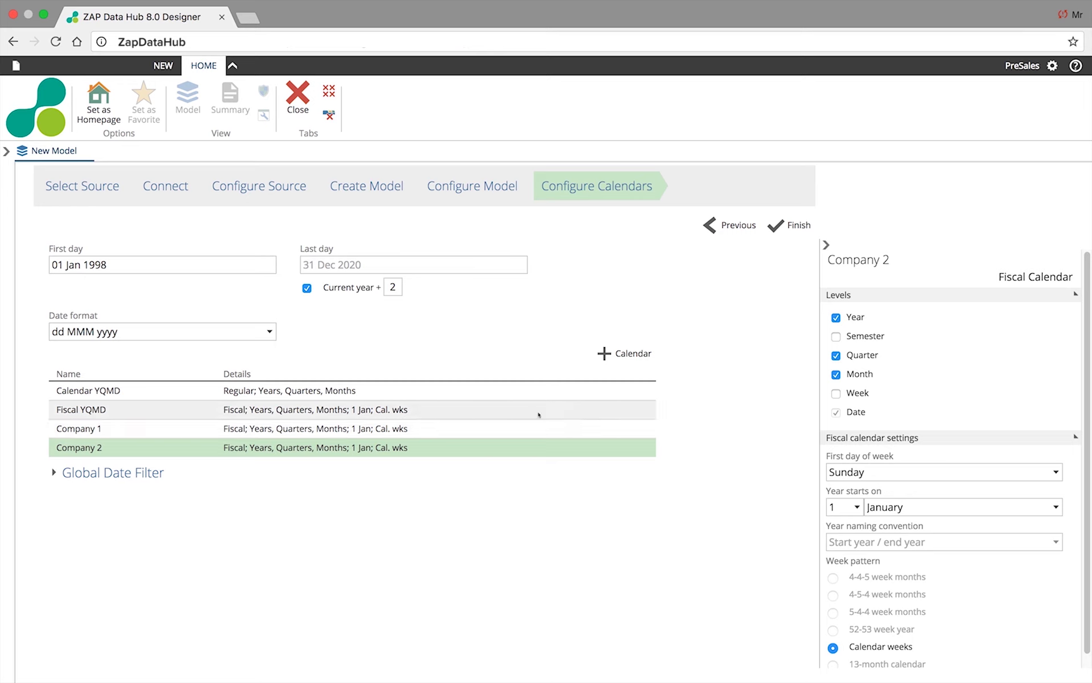
pyautogui.click(514, 404)
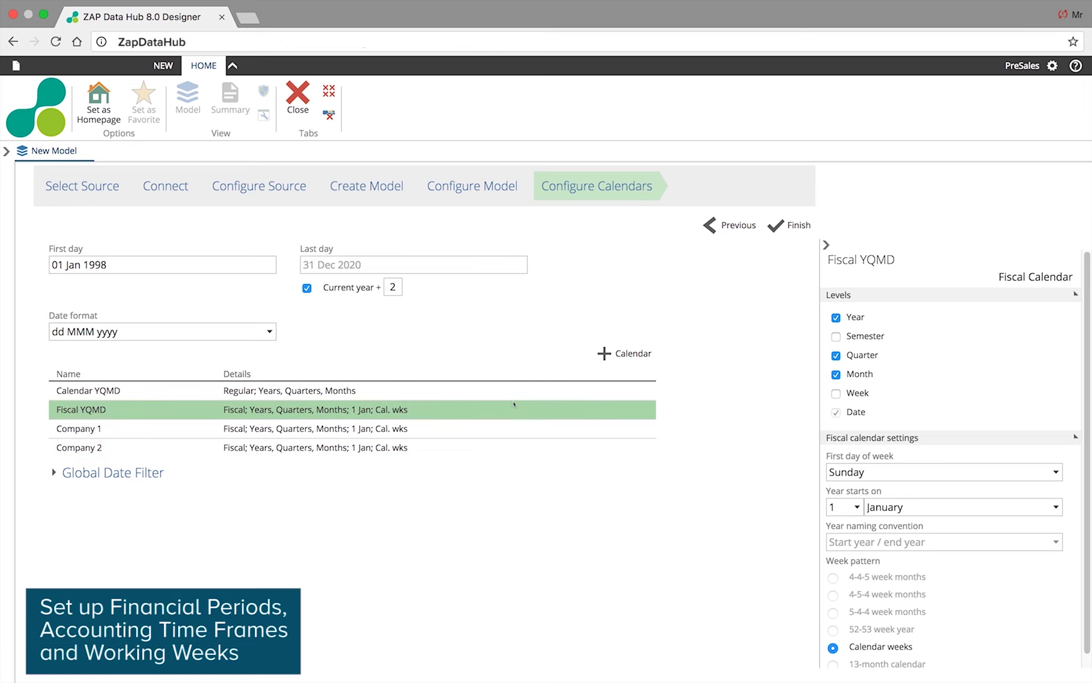
# - Give Fiscal YQMD Semester and Week levels with 4-4-5 week months
pyautogui.click(836, 336)
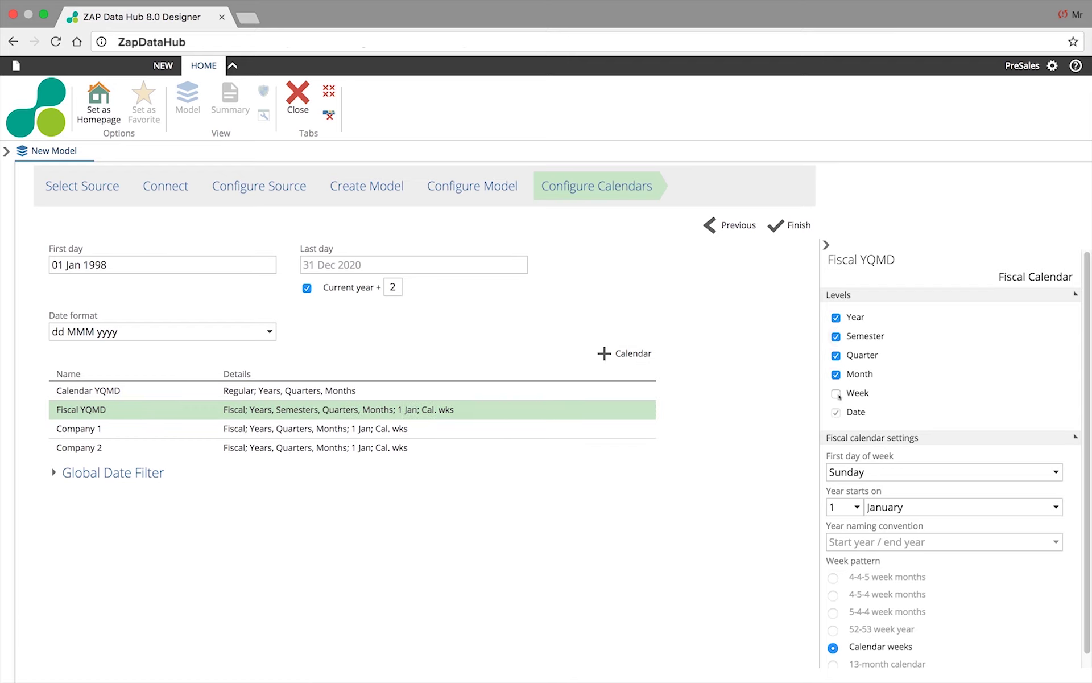
pyautogui.click(837, 393)
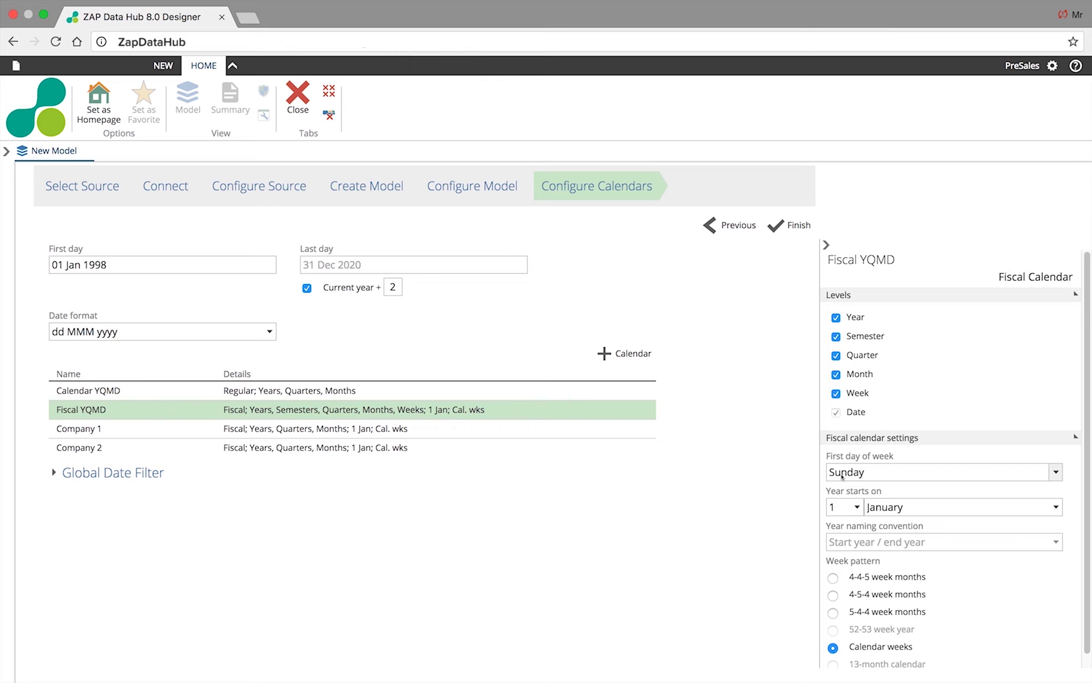
pyautogui.click(833, 577)
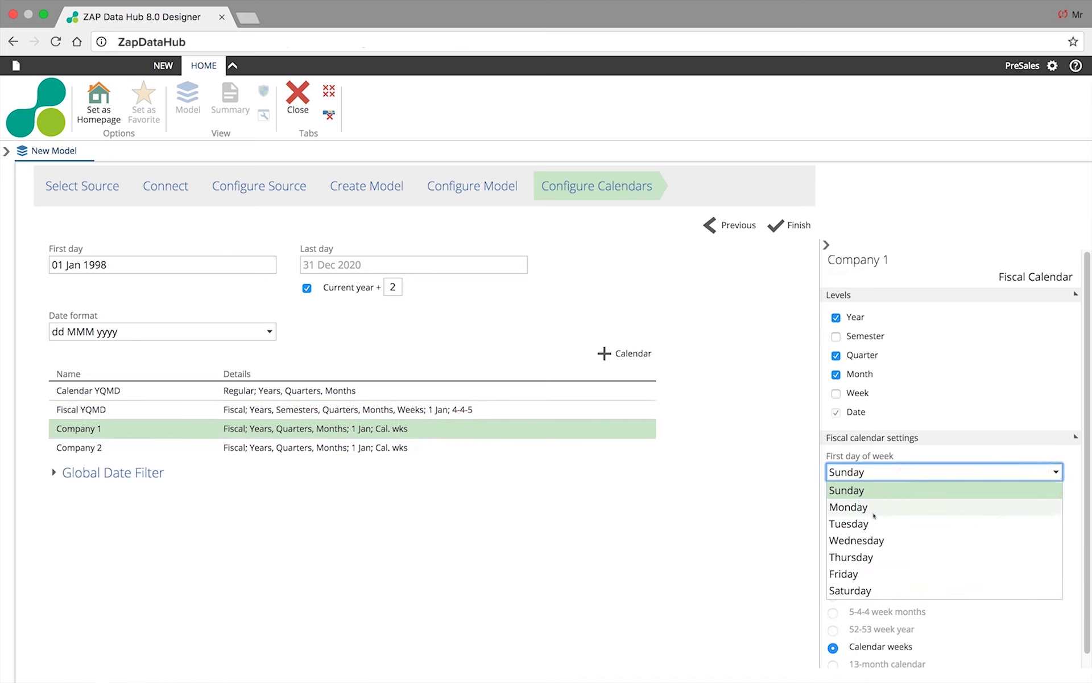
# - Set Company 1 to Monday weeks, 4 April year start, Week level and 4-4-5 months, then finish
pyautogui.click(866, 506)
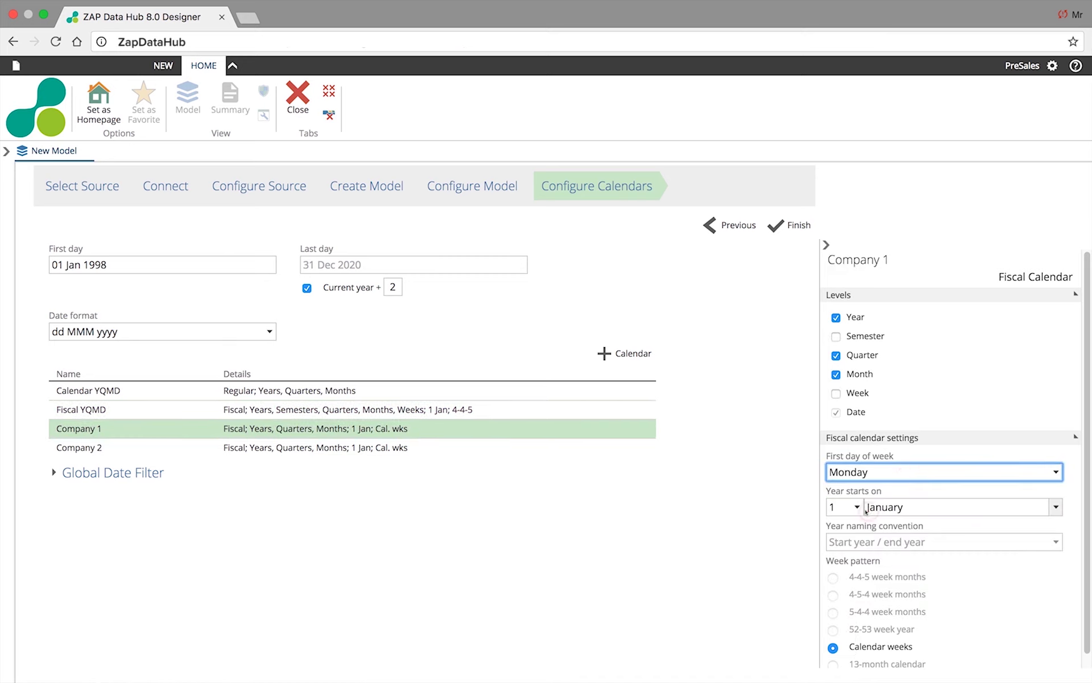
pyautogui.click(858, 507)
pyautogui.click(836, 576)
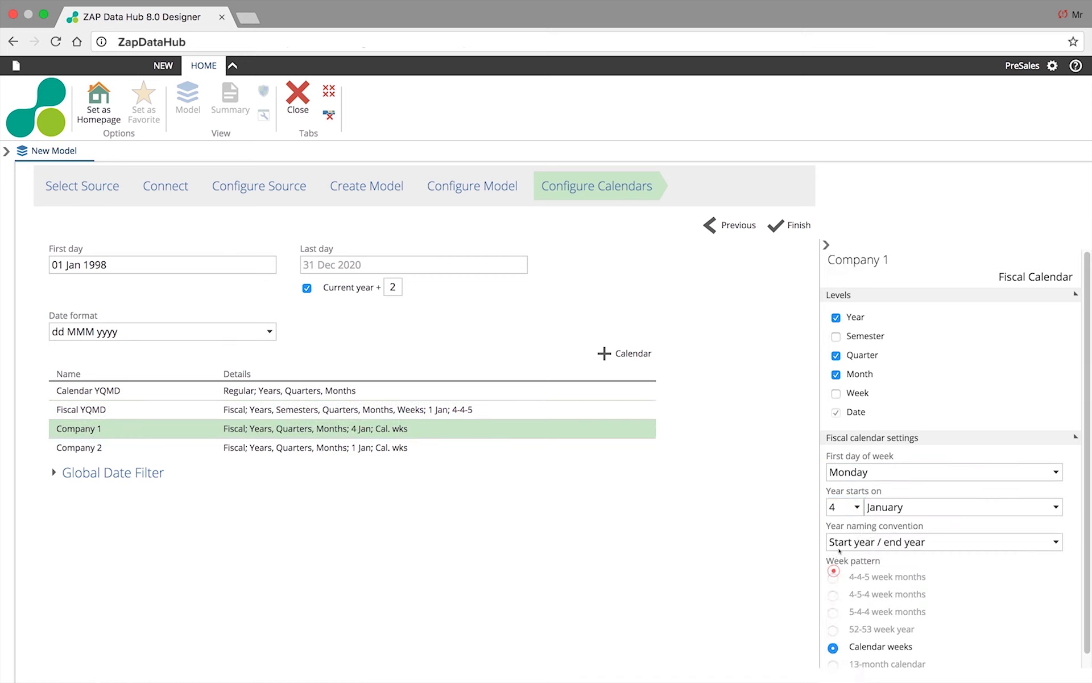
pyautogui.click(1055, 507)
pyautogui.click(877, 576)
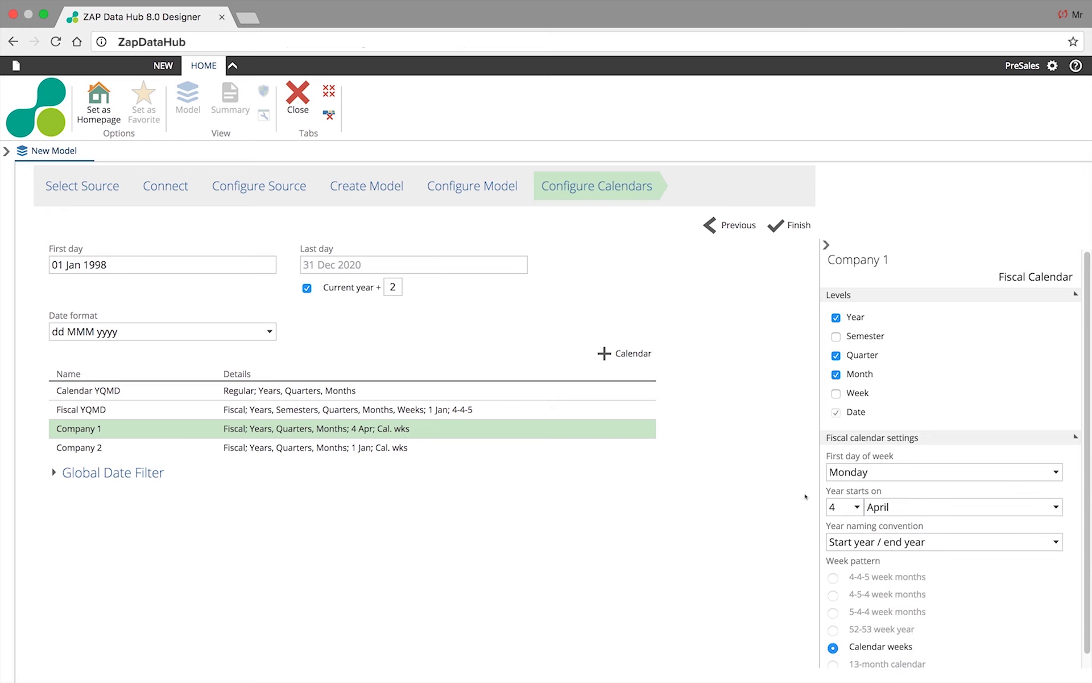
pyautogui.click(836, 393)
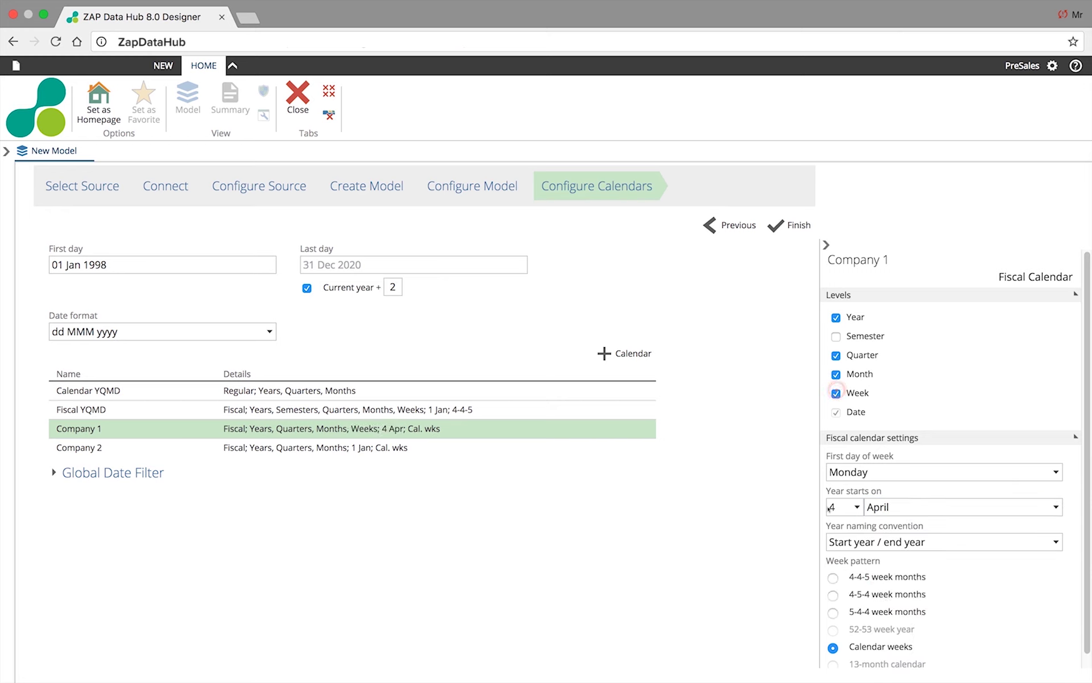
pyautogui.click(833, 578)
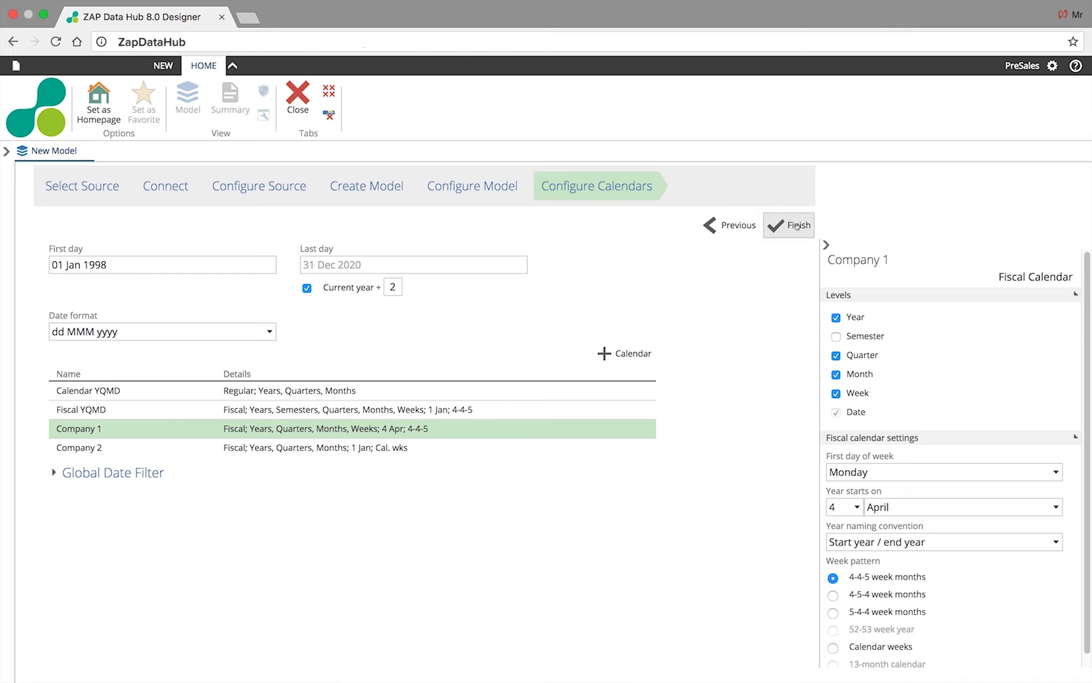
pyautogui.click(797, 225)
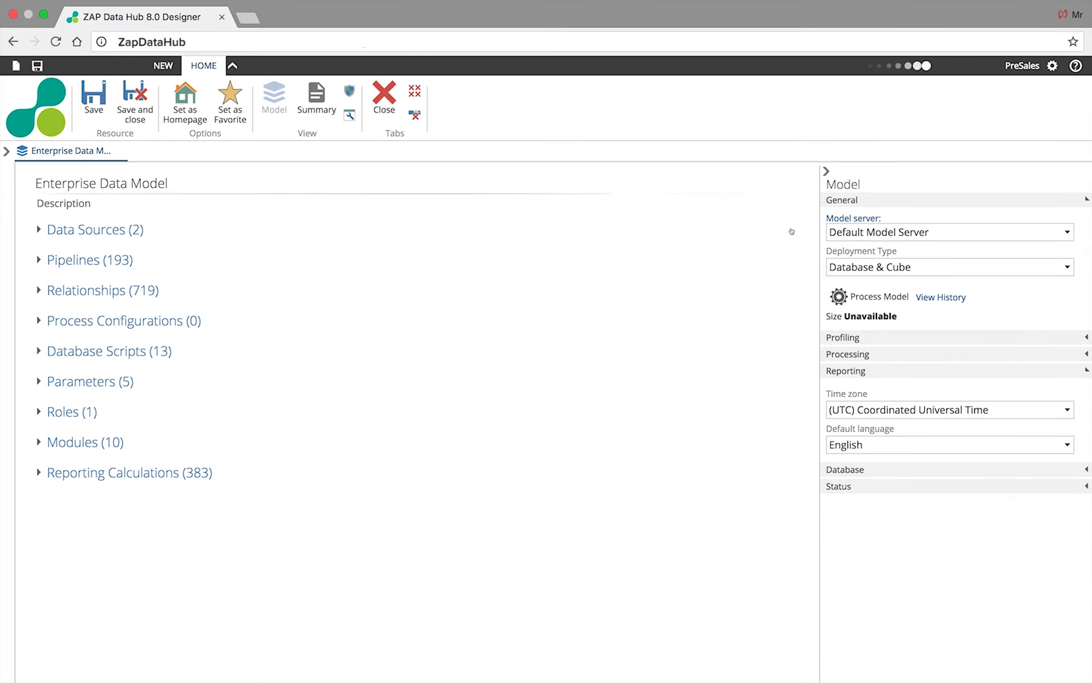
# - Process and publish the Enterprise Data Model
pyautogui.click(876, 297)
pyautogui.click(809, 562)
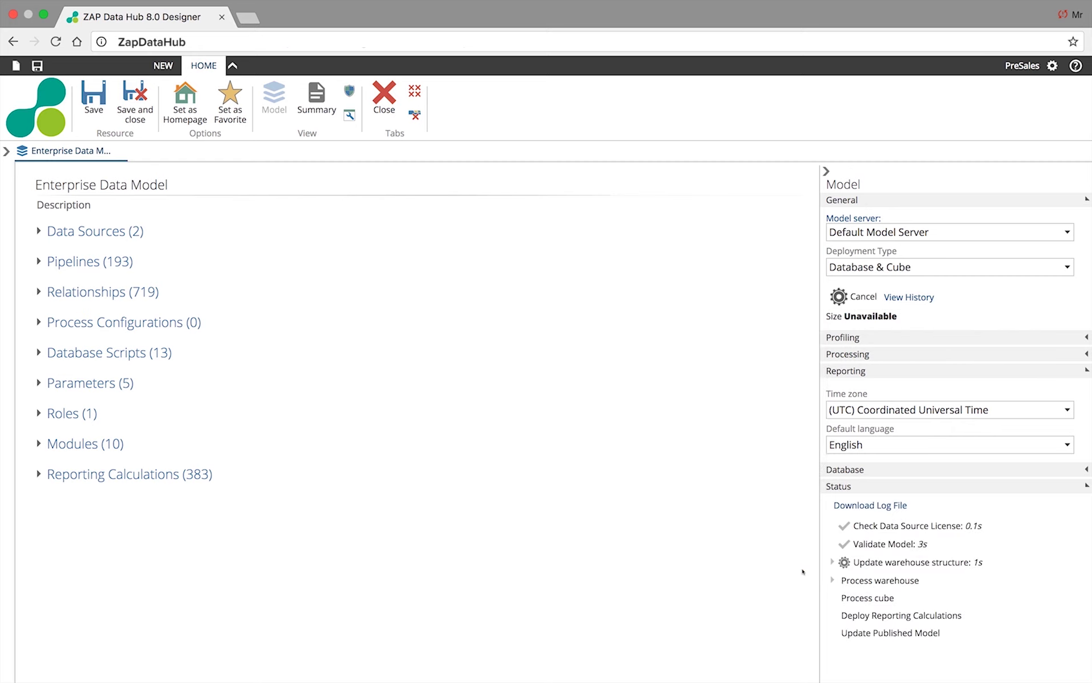
# - Open the permissions of the Application Users role
pyautogui.click(92, 414)
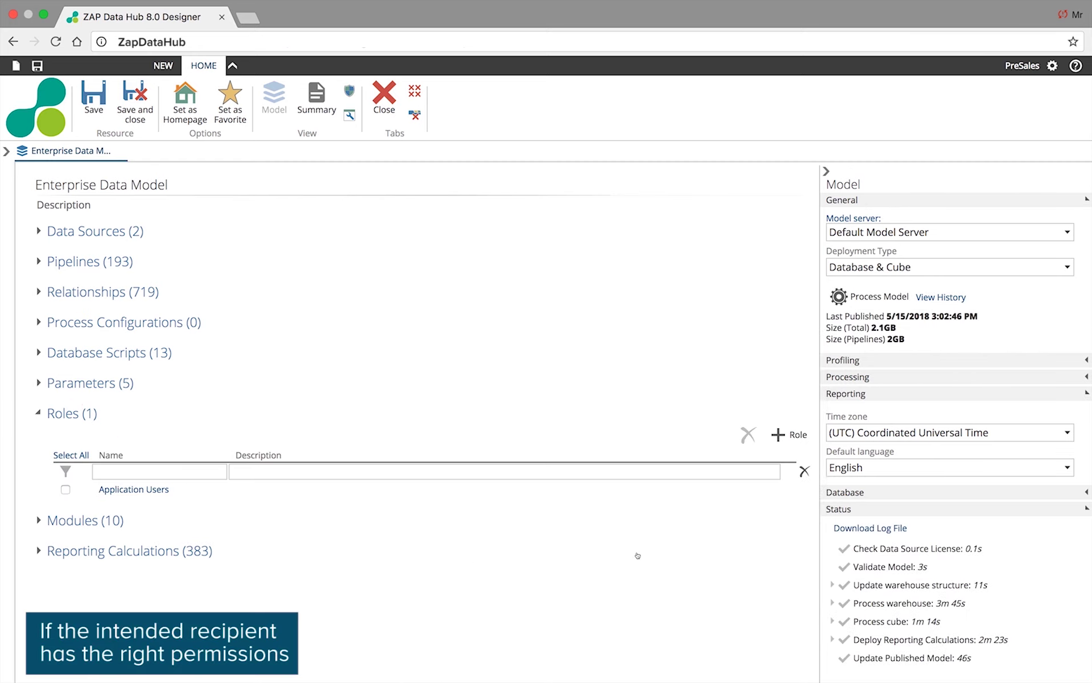
pyautogui.click(136, 490)
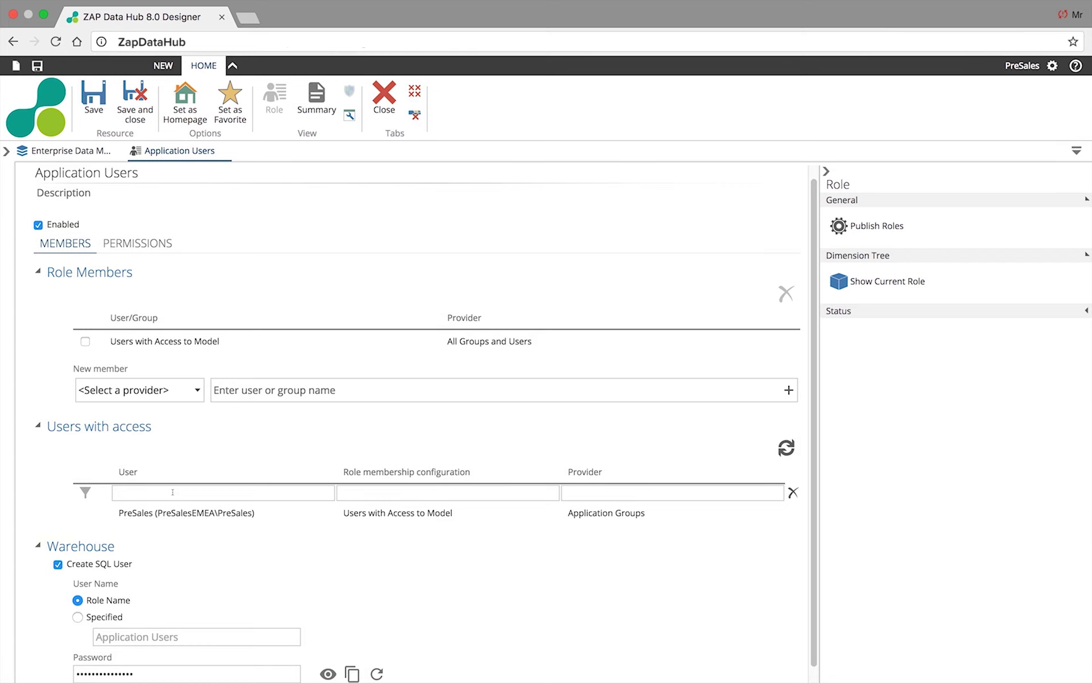
pyautogui.click(118, 250)
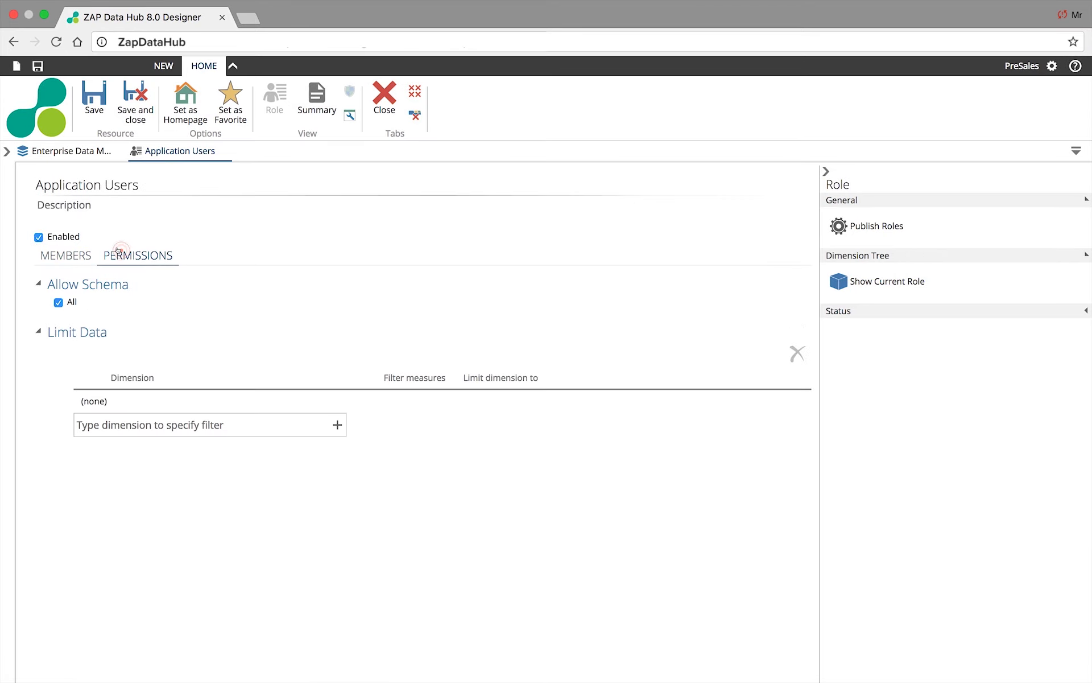
# - Toggle All schema off and back on, then begin adding a data-limit dimension
pyautogui.click(58, 302)
pyautogui.click(88, 341)
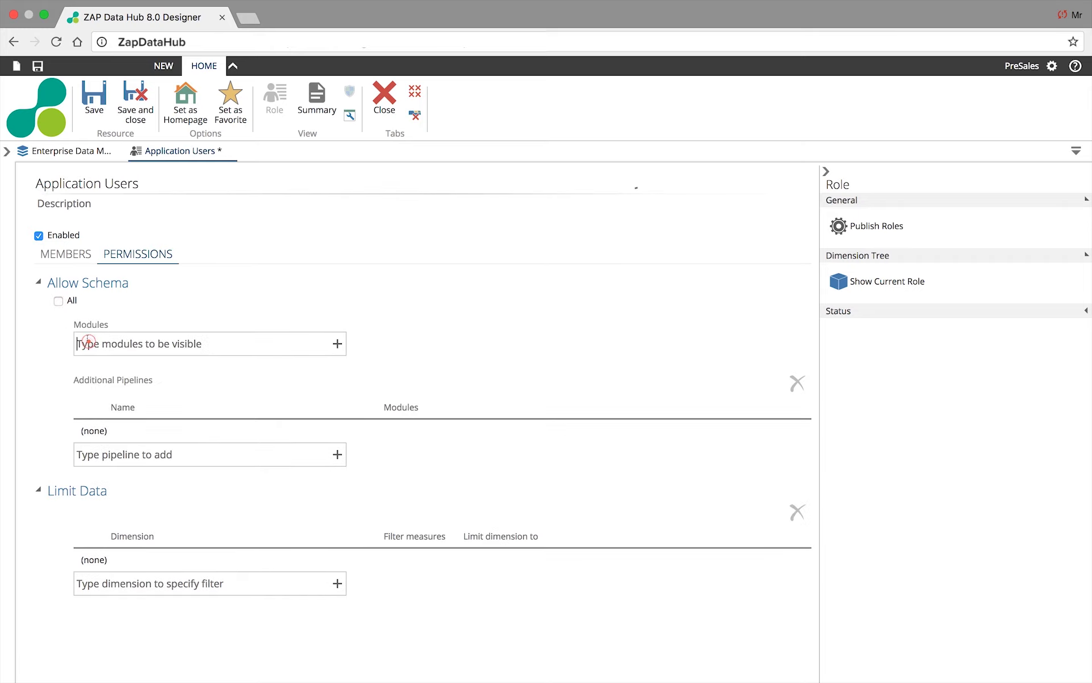
pyautogui.click(193, 391)
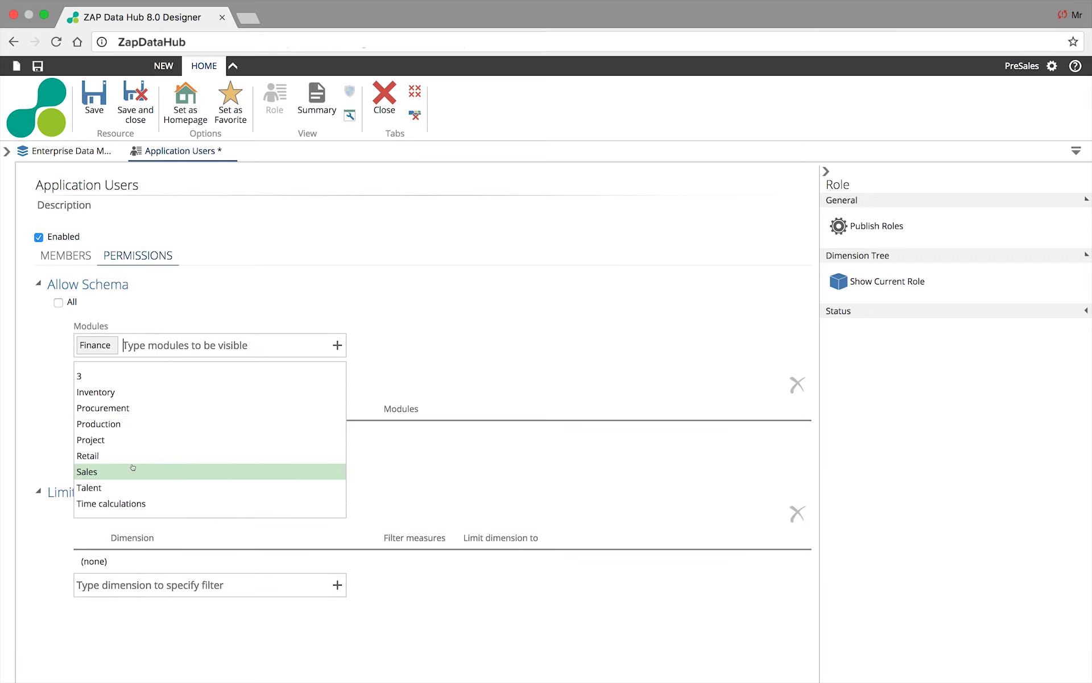
pyautogui.click(58, 302)
pyautogui.click(7, 151)
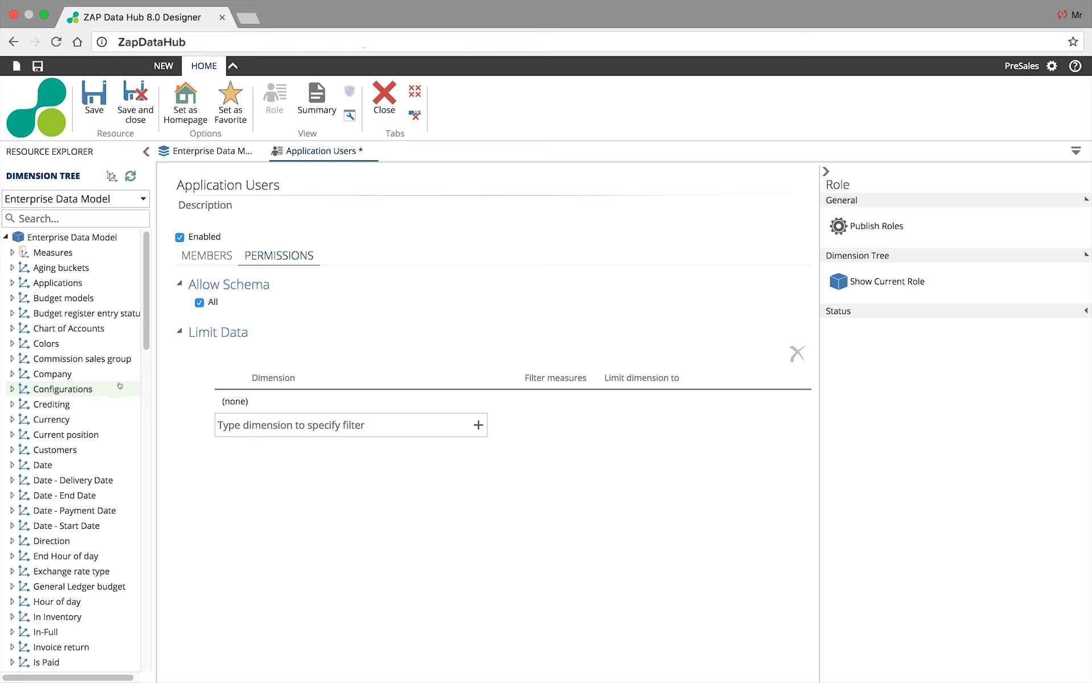
pyautogui.click(260, 423)
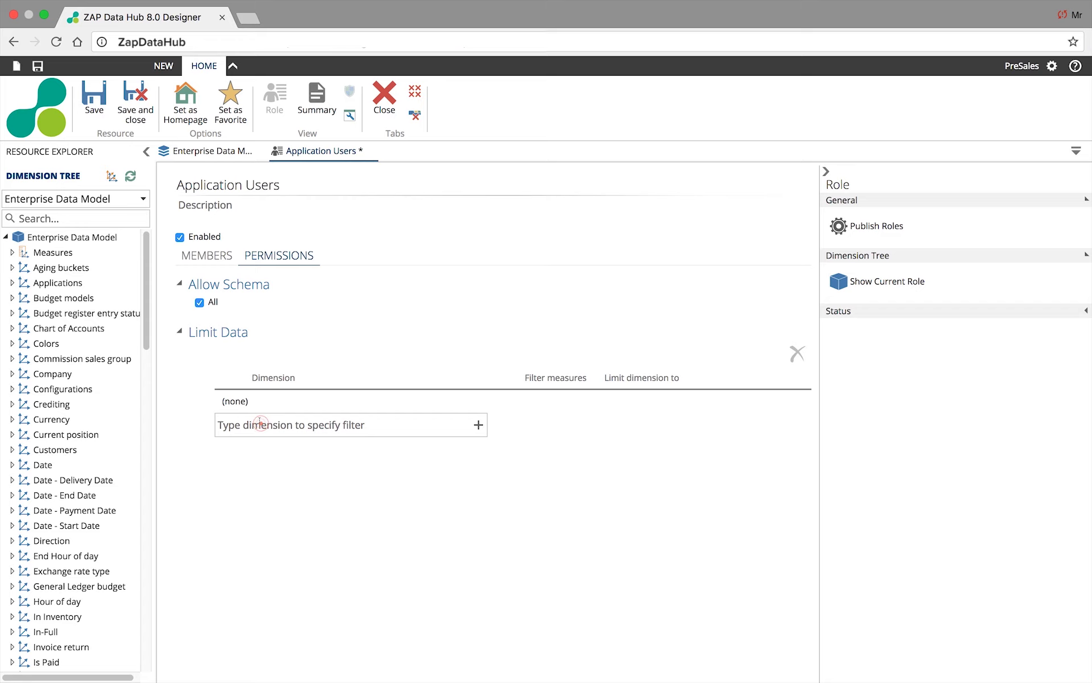
# - Limit the role's Company dimension to Contoso Entertainment System Brazil
pyautogui.write('Company')
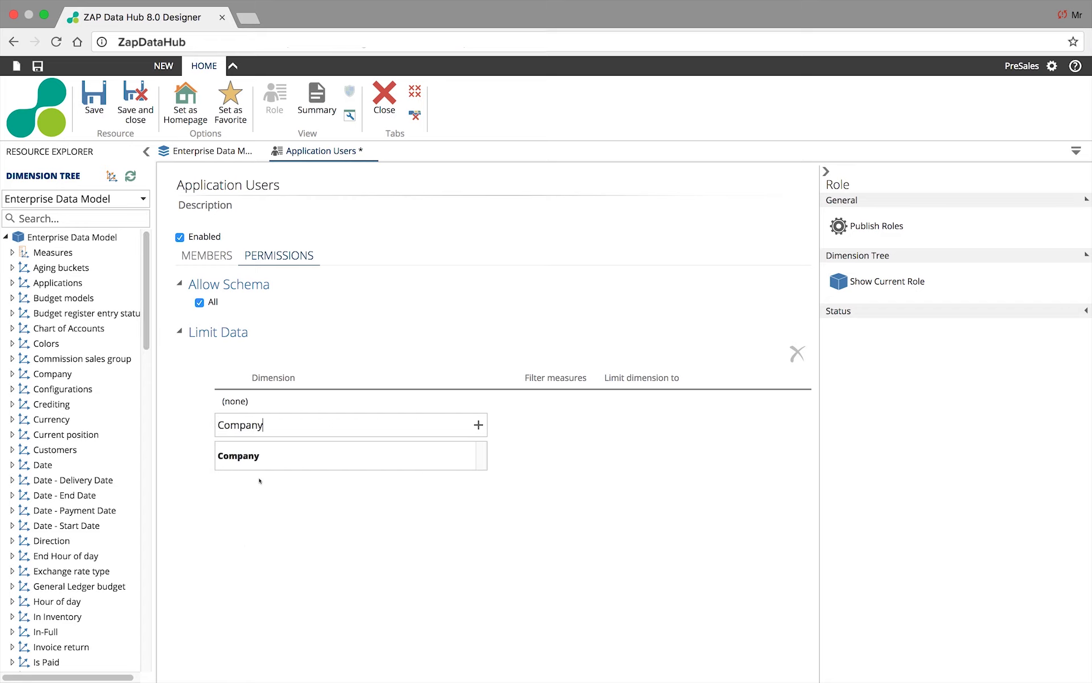
pyautogui.click(259, 457)
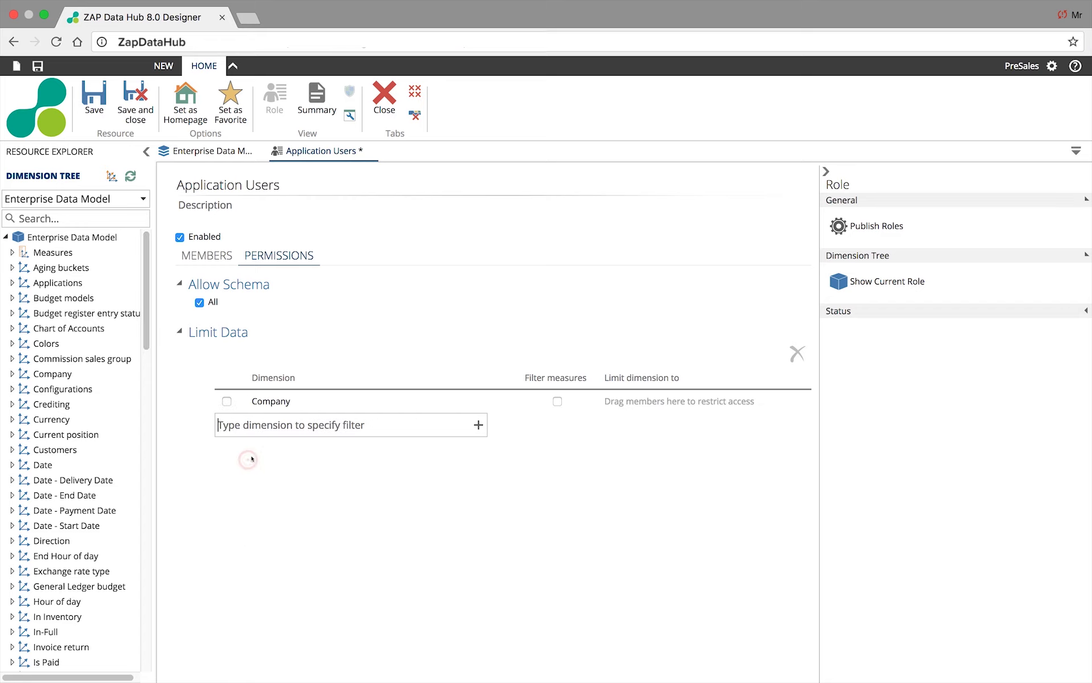
pyautogui.click(12, 374)
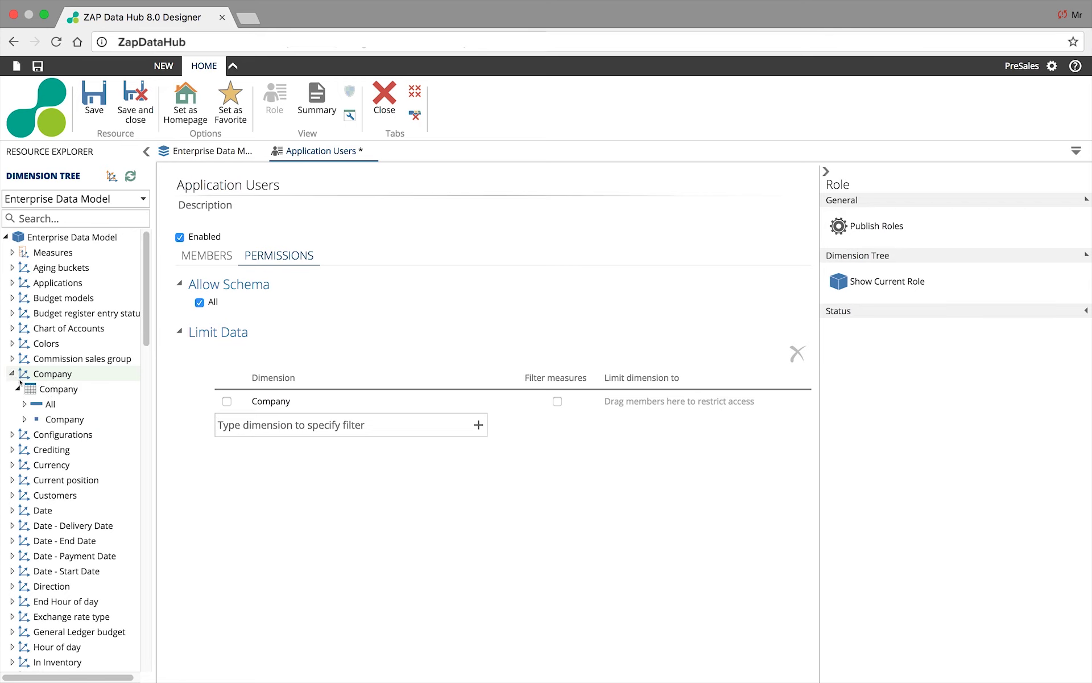
pyautogui.click(25, 419)
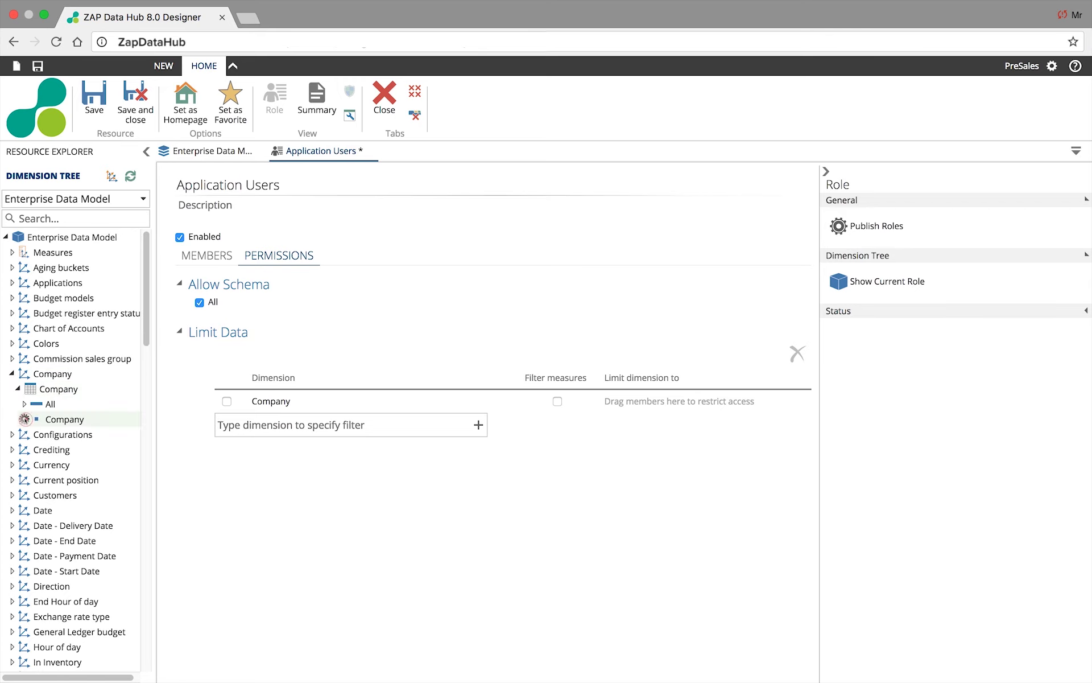
pyautogui.moveTo(85, 434); pyautogui.dragTo(561, 419)
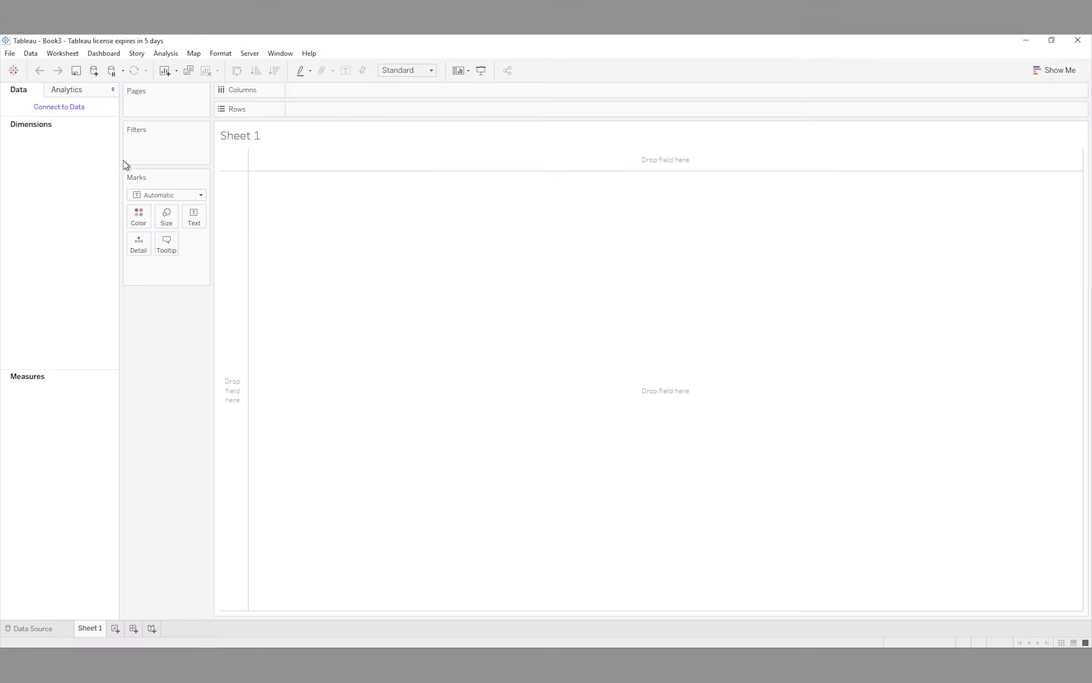
# - Connect the workbook through Microsoft Analysis Services to the Enterprise Data Model cube, then go to Sheet 1
pyautogui.click(94, 72)
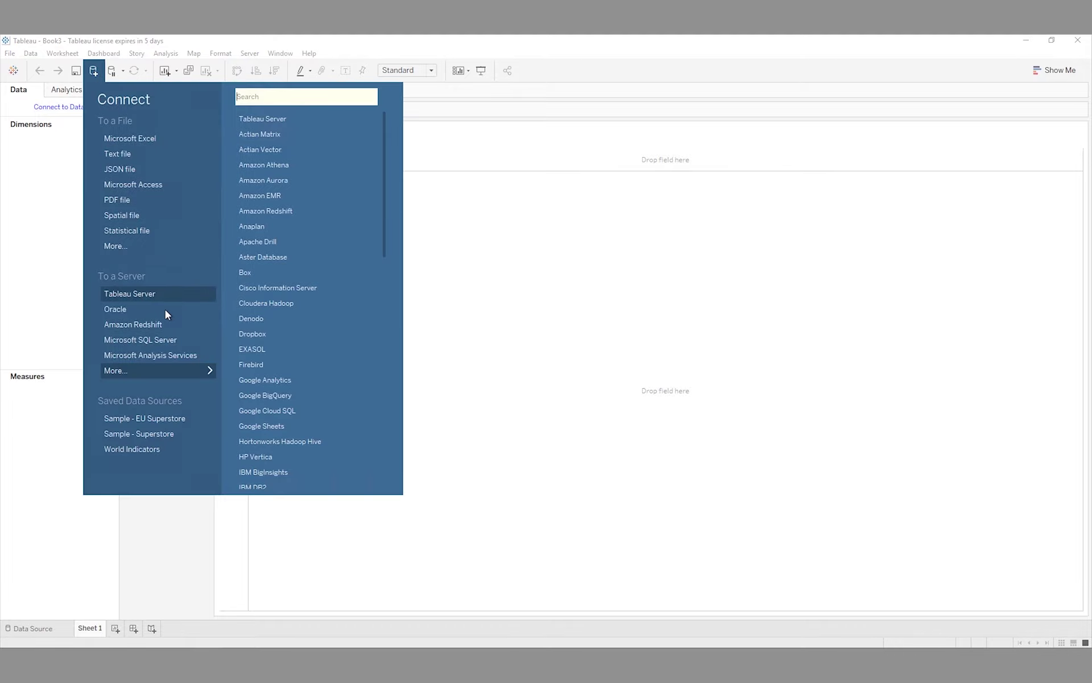
pyautogui.click(157, 356)
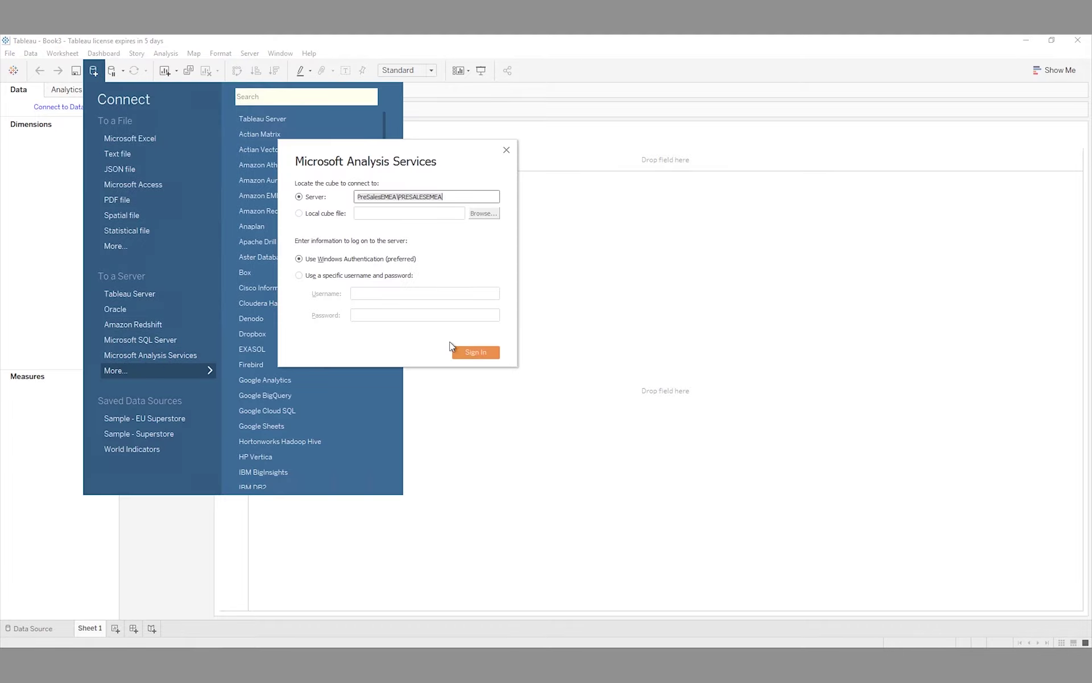
pyautogui.click(483, 354)
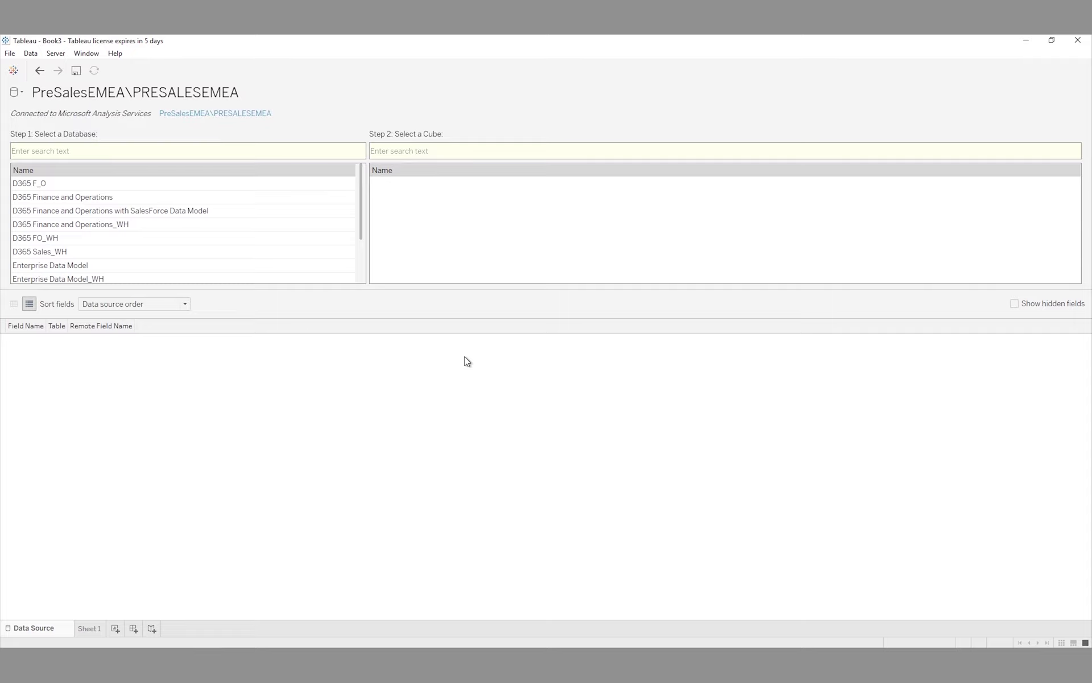
pyautogui.click(58, 266)
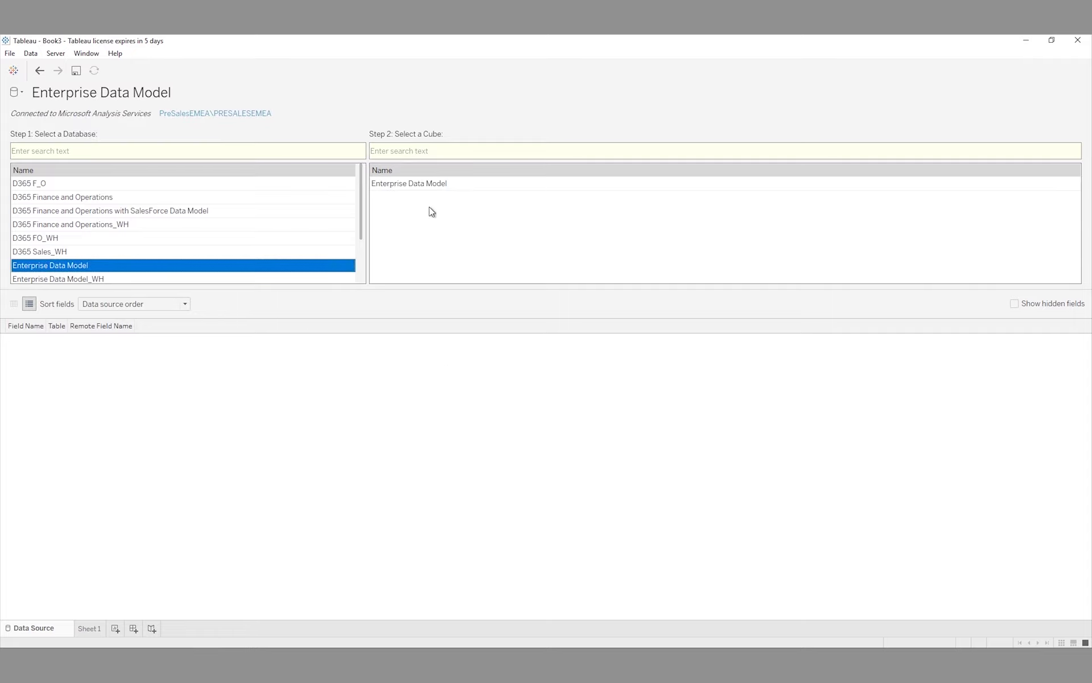
pyautogui.click(432, 183)
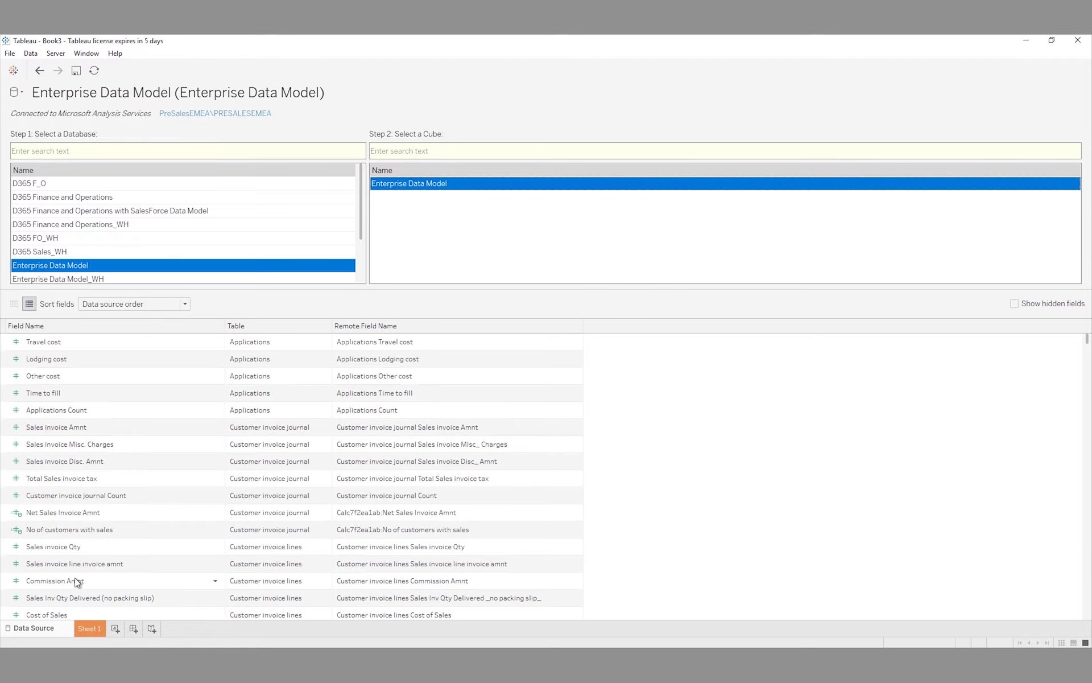
pyautogui.click(92, 628)
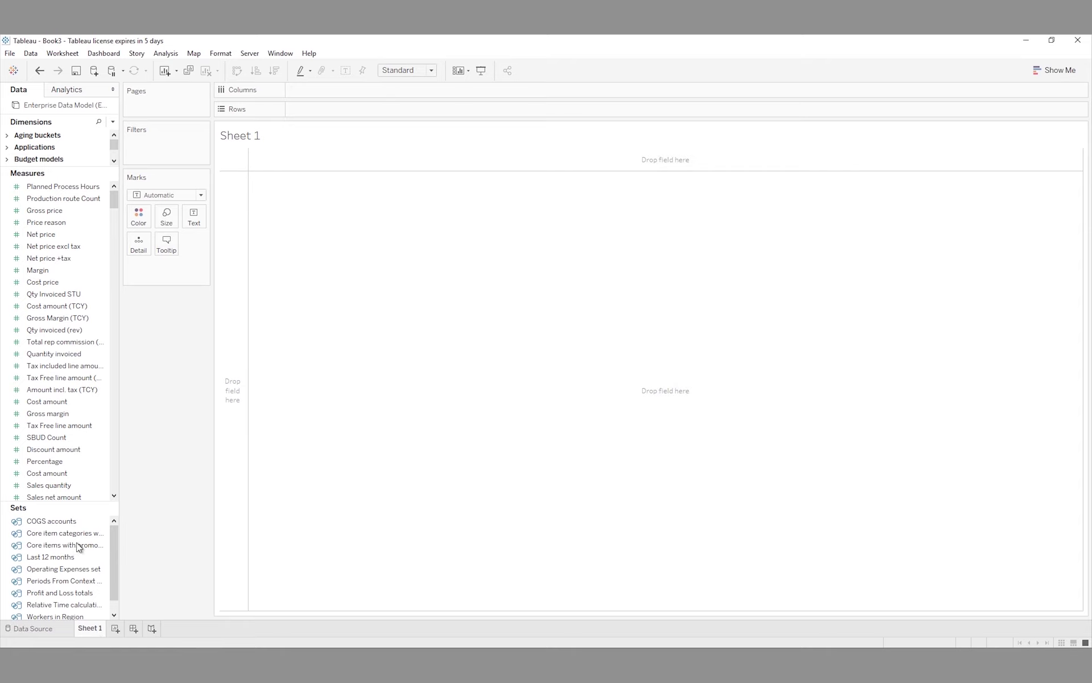
# - Chart Sales invoice Amnt by Company as horizontal bars, with Company on Rows and the amount on Columns
pyautogui.moveTo(52, 186); pyautogui.dragTo(50, 320)
pyautogui.click(9, 220)
pyautogui.moveTo(47, 231); pyautogui.dragTo(297, 113)
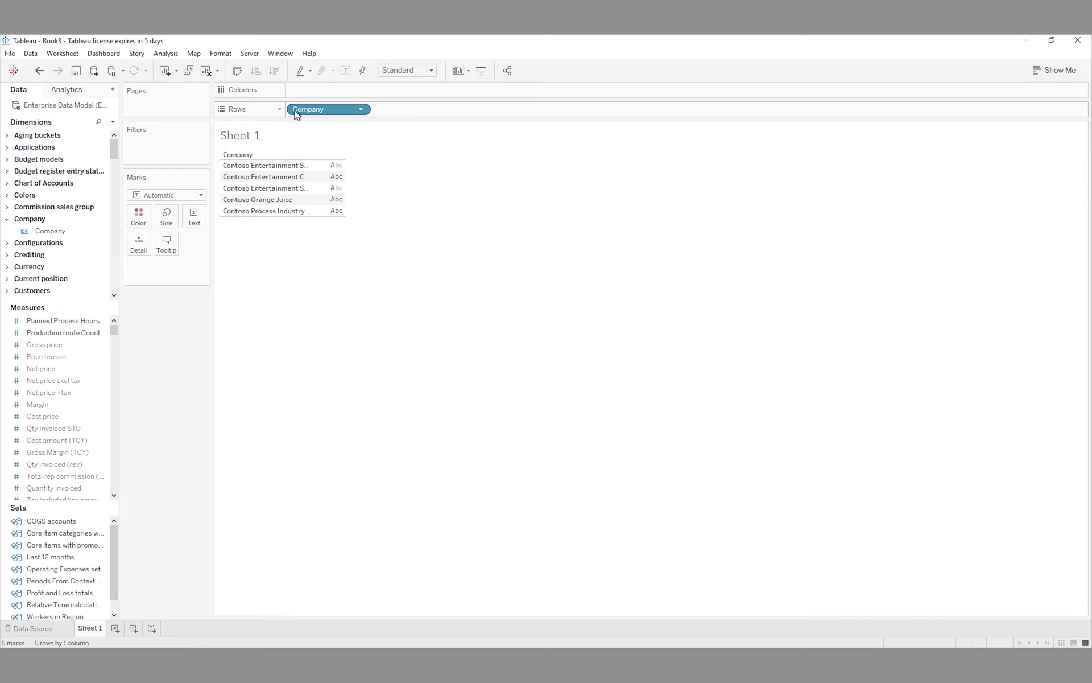
pyautogui.scroll(-3, 32, 419)
pyautogui.scroll(-5, 33, 418)
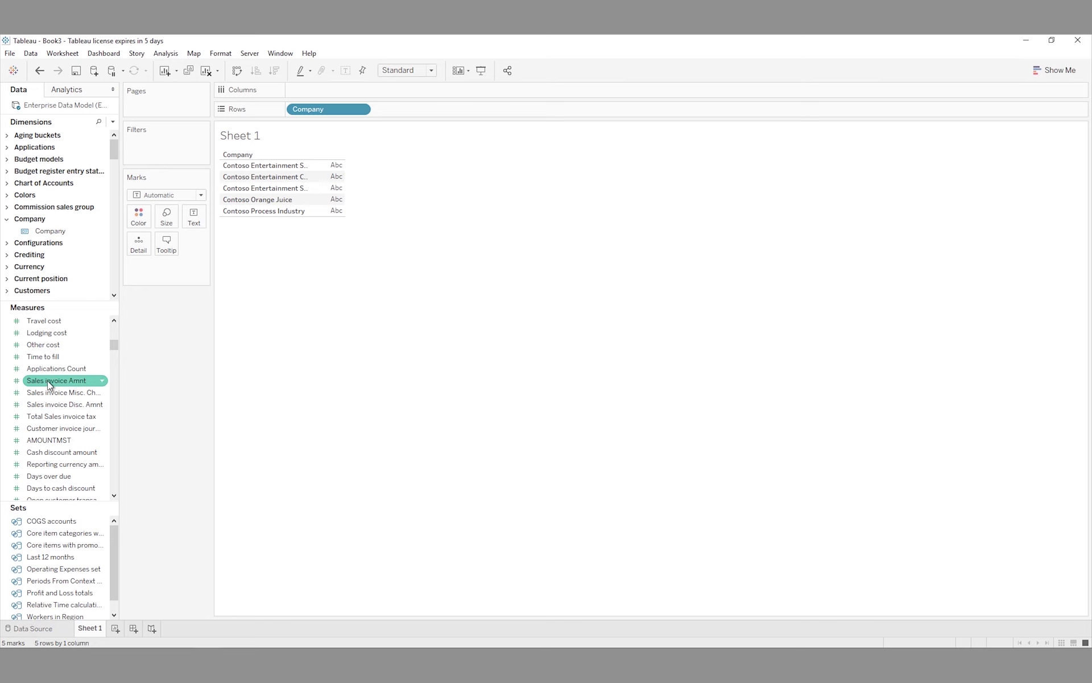
pyautogui.moveTo(46, 380)
pyautogui.mouseDown()
pyautogui.moveTo(287, 261)
pyautogui.moveTo(353, 93)
pyautogui.mouseUp()
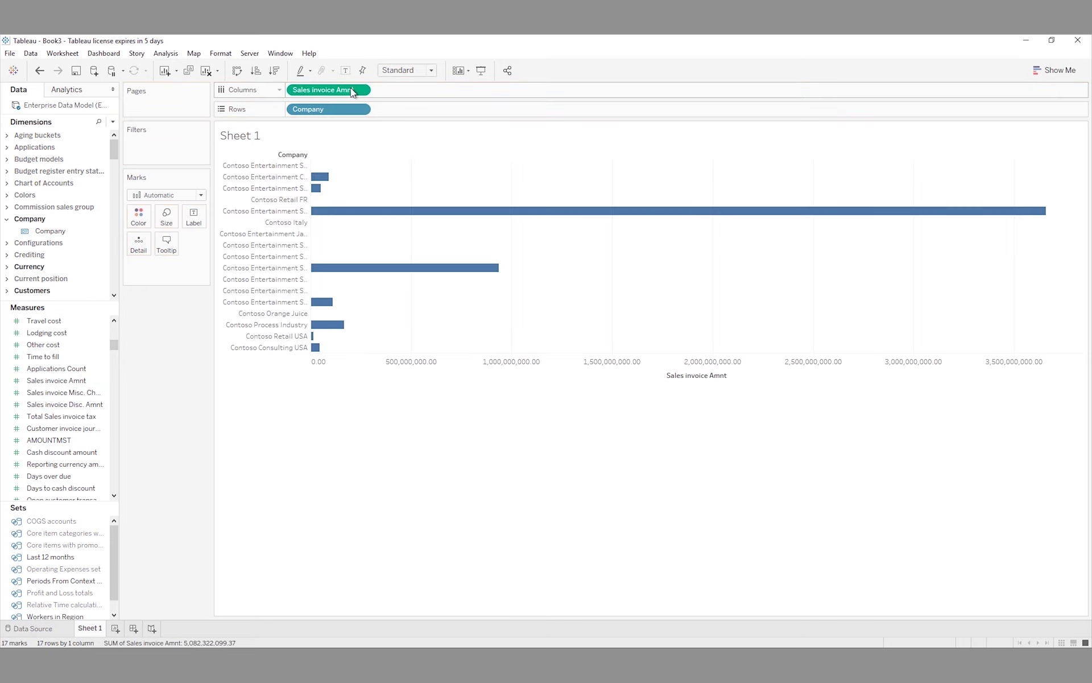
# - Add the Customers field to Rows to break each company's bars down by customer
pyautogui.click(7, 219)
pyautogui.click(6, 278)
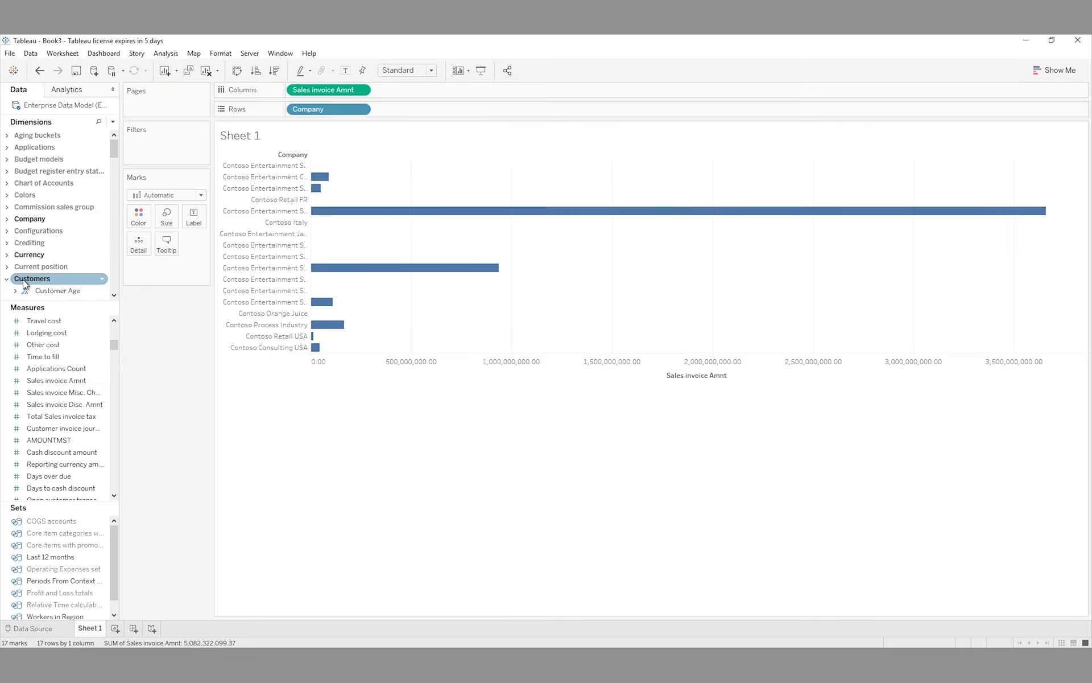
pyautogui.click(41, 291)
pyautogui.moveTo(41, 290); pyautogui.dragTo(401, 107)
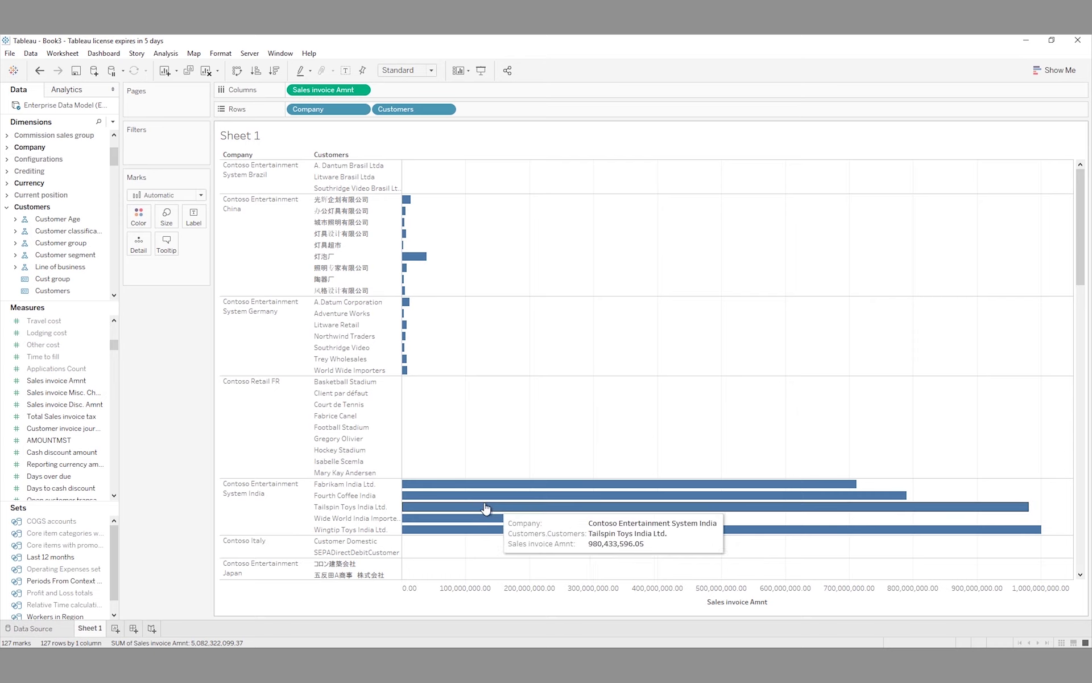
pyautogui.moveTo(471, 495)
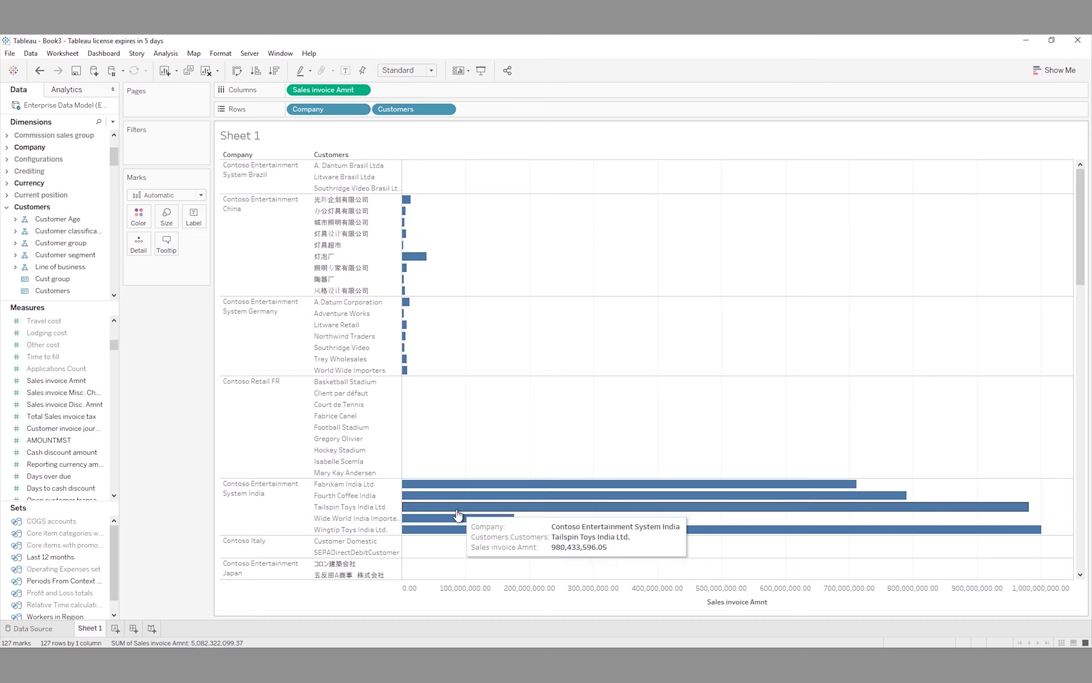
pyautogui.moveTo(453, 530)
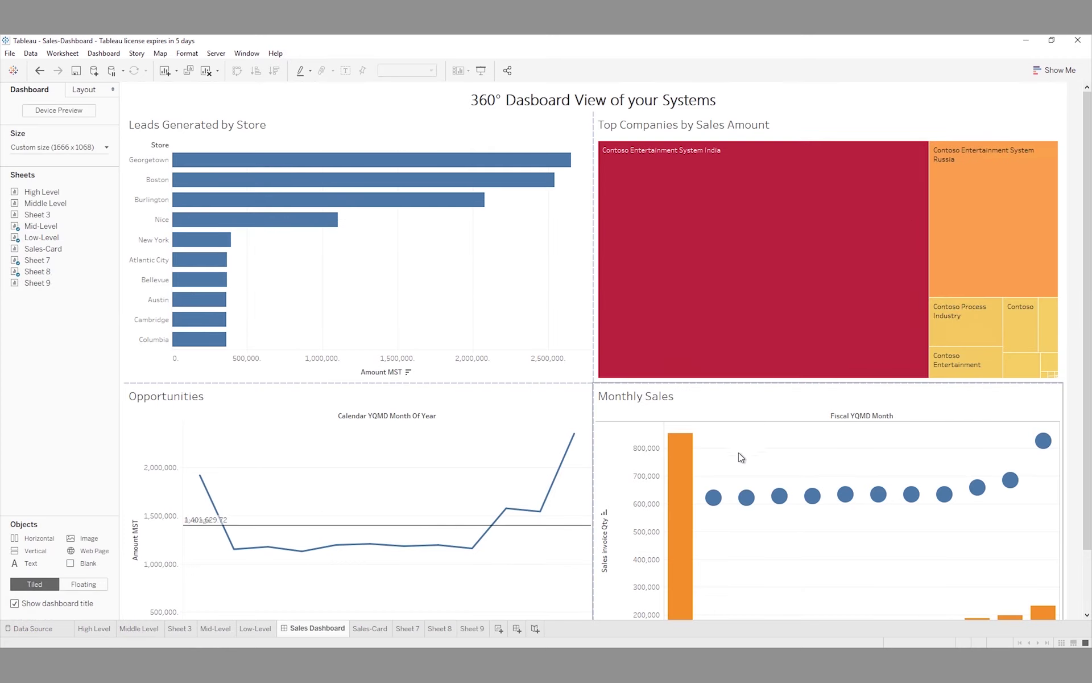
# - Show the Sales Dashboard full-window in Presentation Mode
pyautogui.click(486, 72)
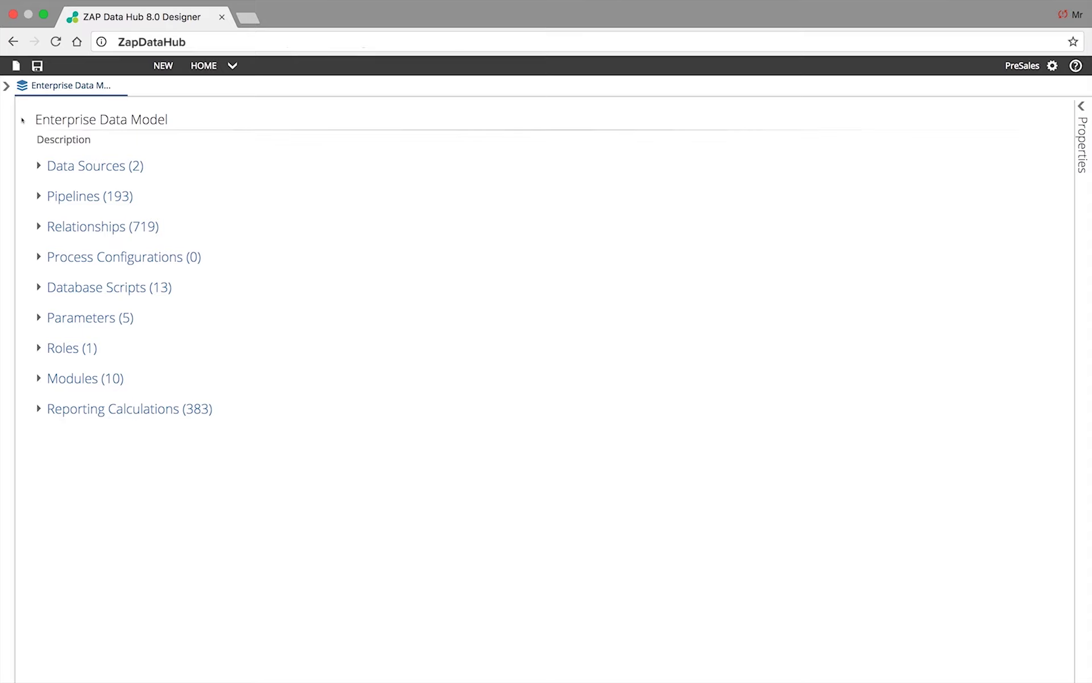
# - Expand the two data sources, review the D365 Finance and Operations tables, then close that source
pyautogui.click(38, 165)
pyautogui.click(144, 224)
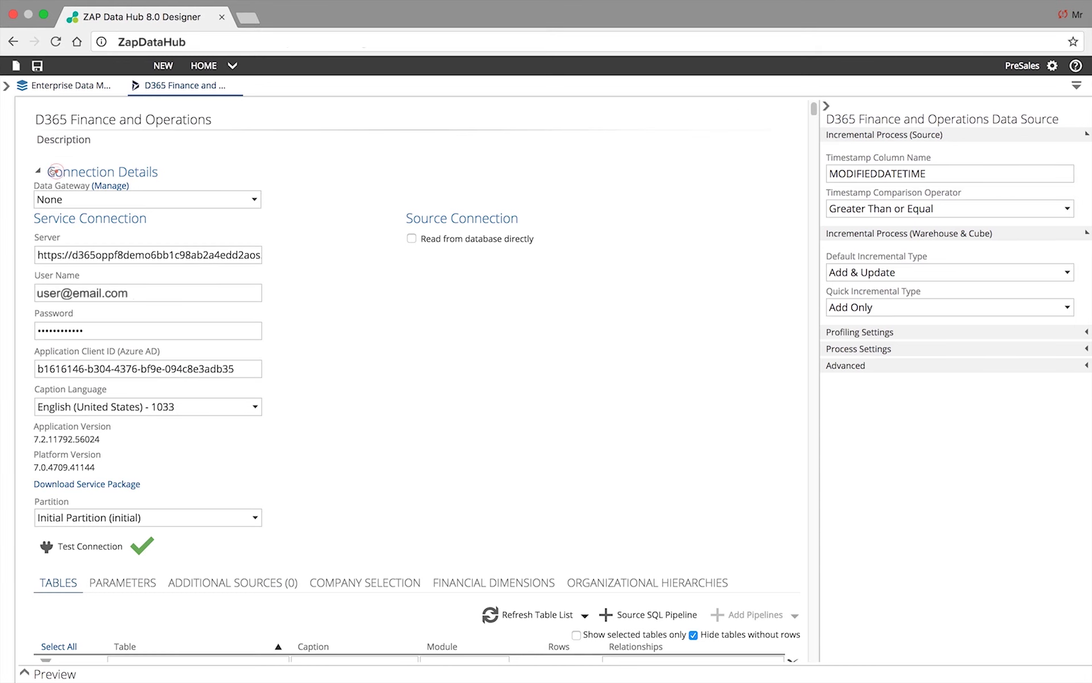
pyautogui.click(51, 171)
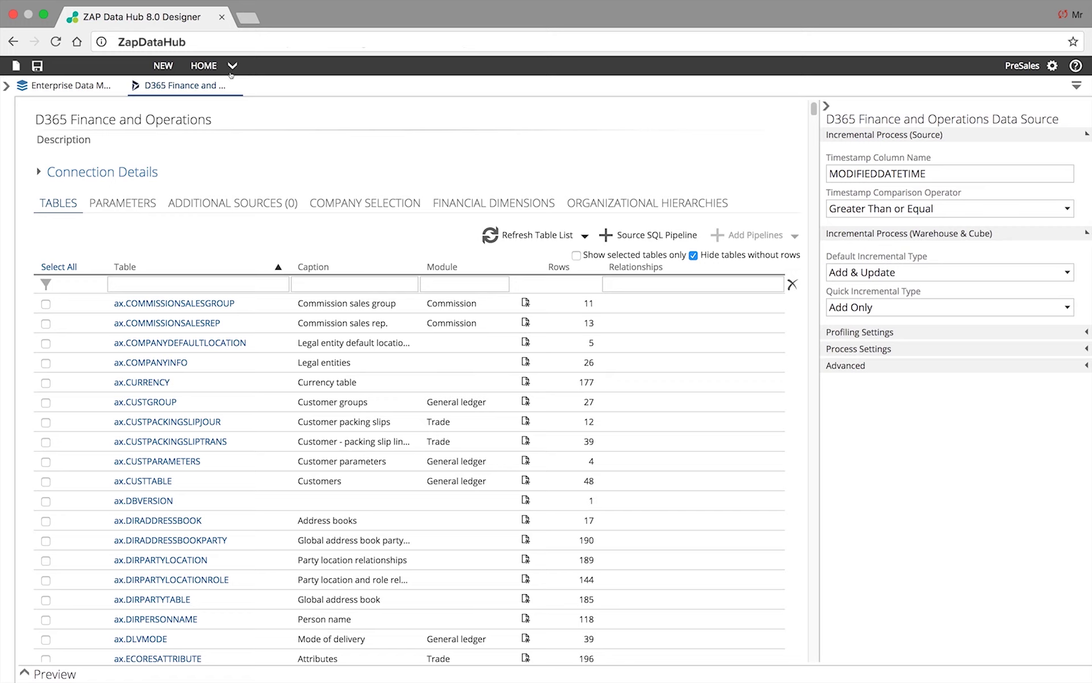
pyautogui.click(233, 85)
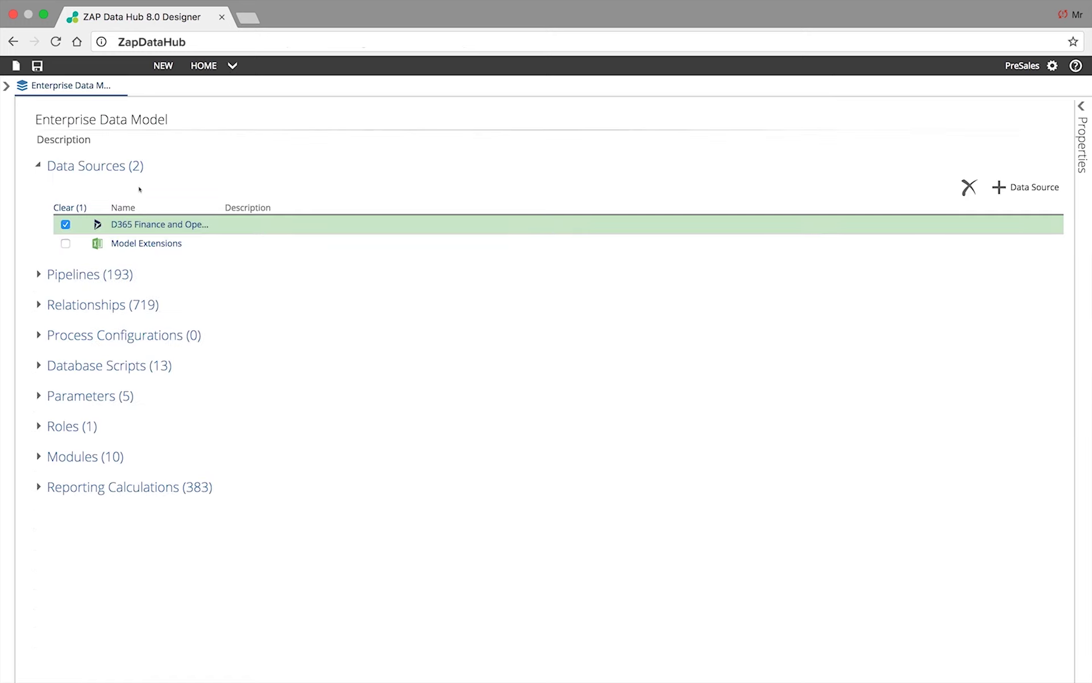
# - Add a Salesforce.com data source with the account e-mail and password, and verify the connection
pyautogui.click(1004, 185)
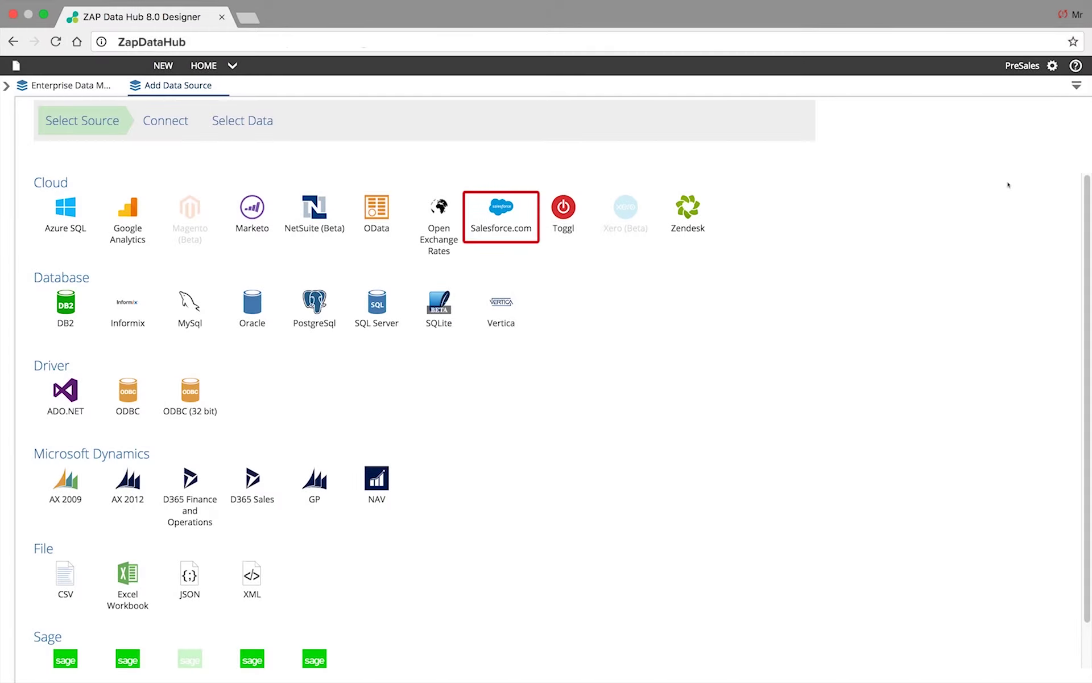
pyautogui.click(508, 225)
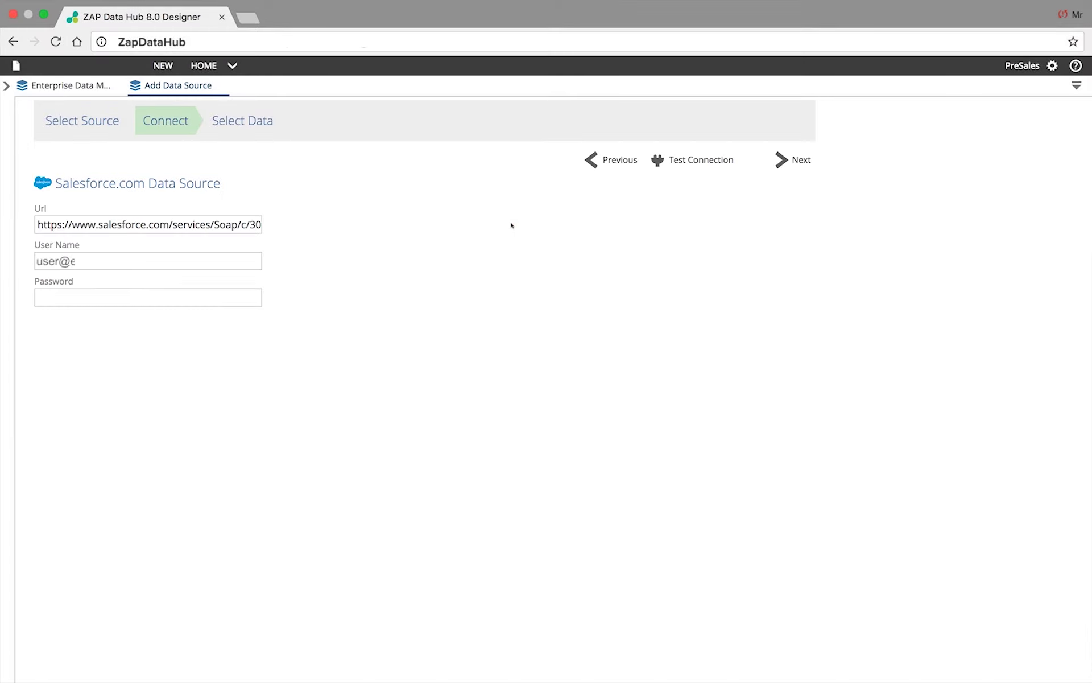
pyautogui.write('mail.com')
pyautogui.press('Tab')
pyautogui.write('**************')
pyautogui.click(723, 160)
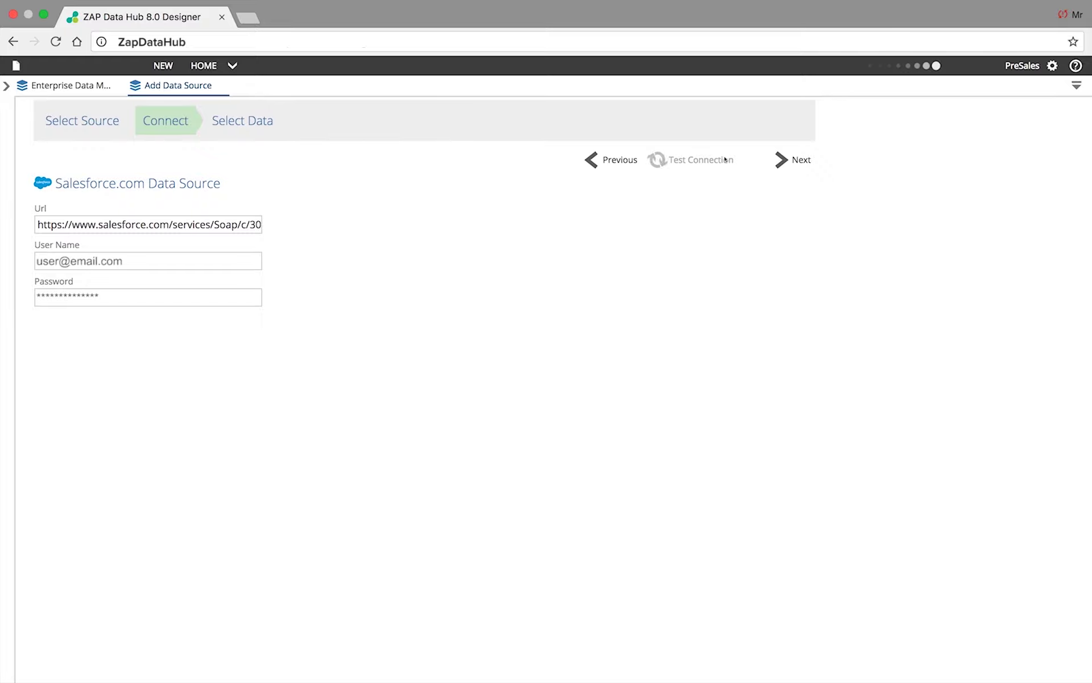
pyautogui.click(797, 161)
# - Select the Opportunity, OpportunityStage and LeadStatus tables, filtering the list by 'Opp' and 'Lead'
pyautogui.click(152, 208)
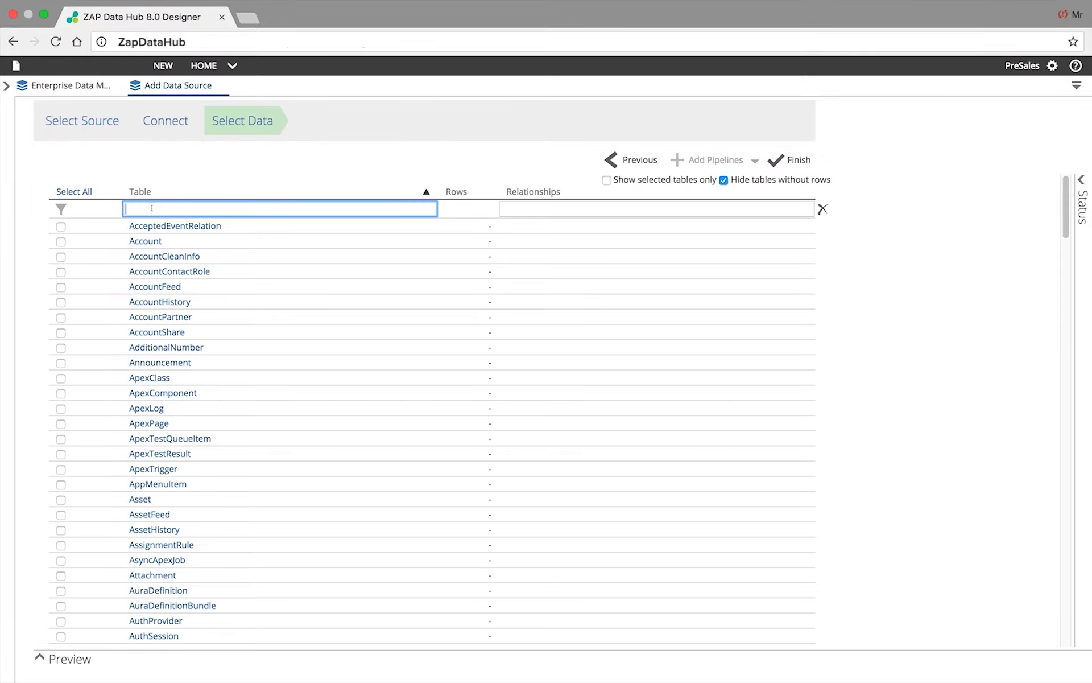
pyautogui.write('Opp')
pyautogui.click(61, 227)
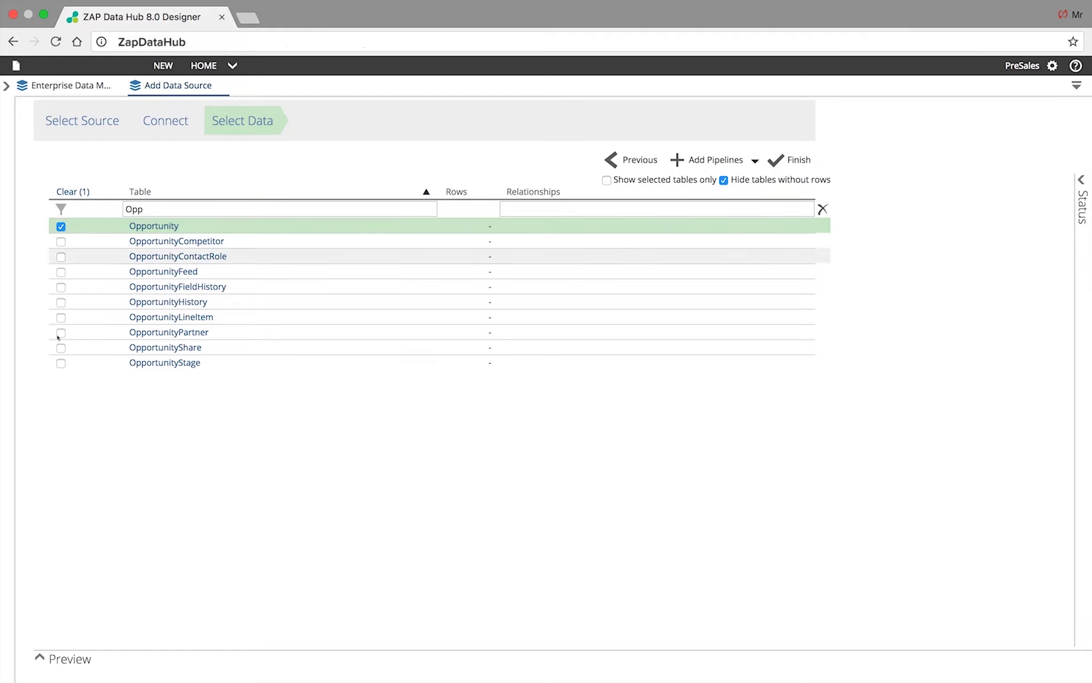
pyautogui.click(61, 363)
pyautogui.press('BackSpace')
pyautogui.press('BackSpace')
pyautogui.press('BackSpace')
pyautogui.write('Lead')
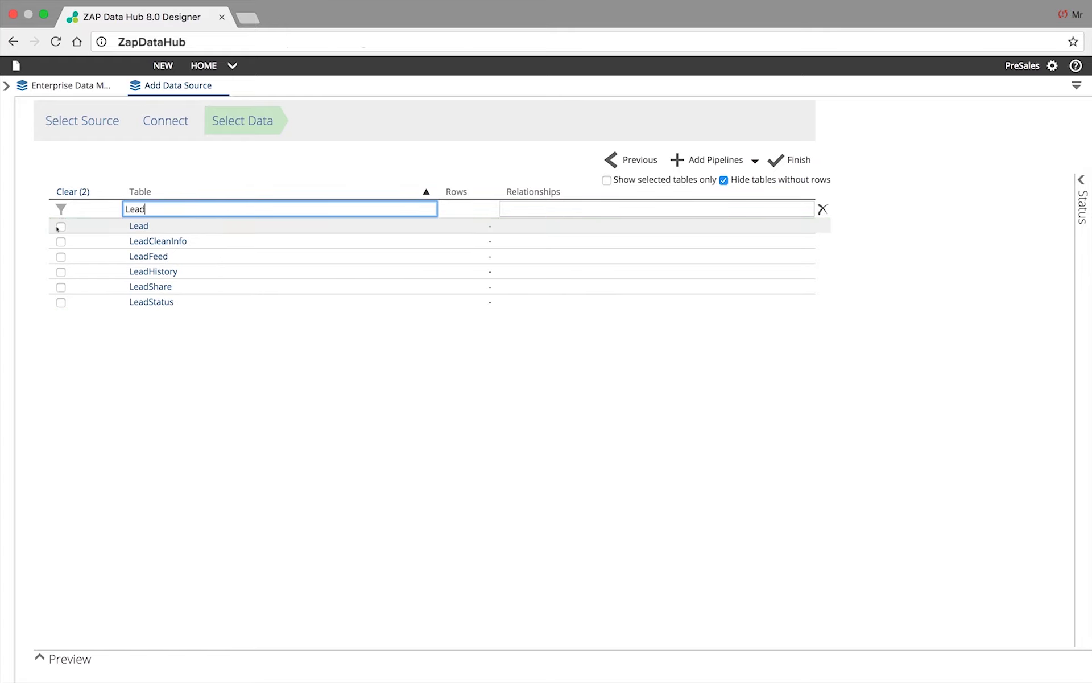
pyautogui.press('Return')
pyautogui.click(61, 303)
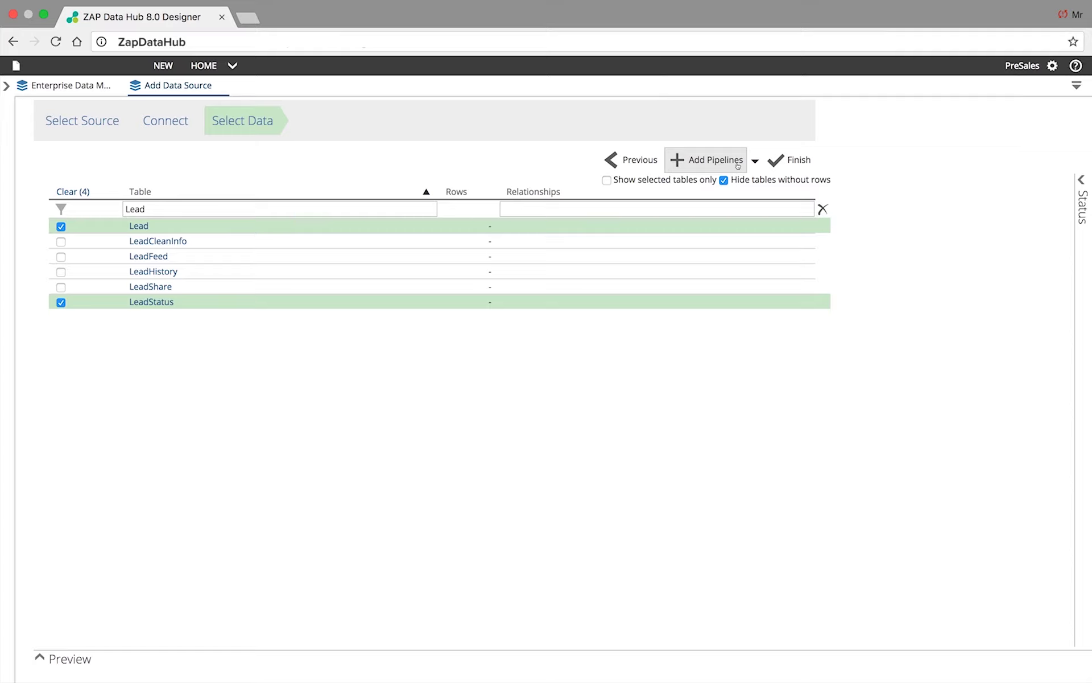
# - Build pipelines for the selected Salesforce tables and finish once every configuration step completes
pyautogui.click(738, 164)
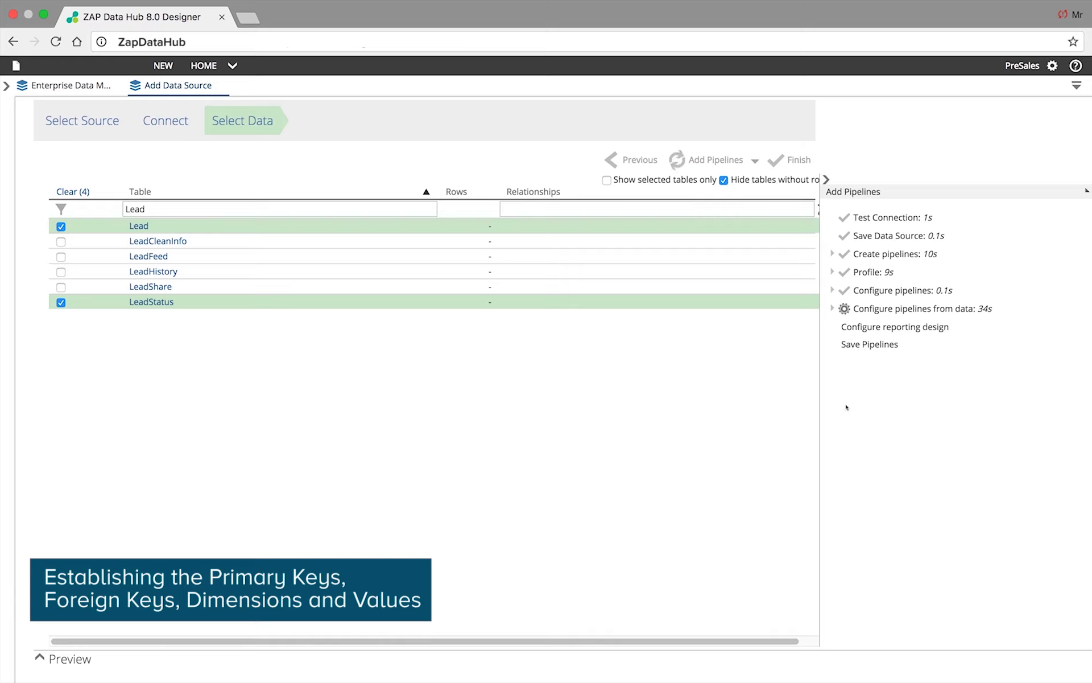
pyautogui.click(830, 309)
pyautogui.moveTo(867, 327); pyautogui.dragTo(1003, 326)
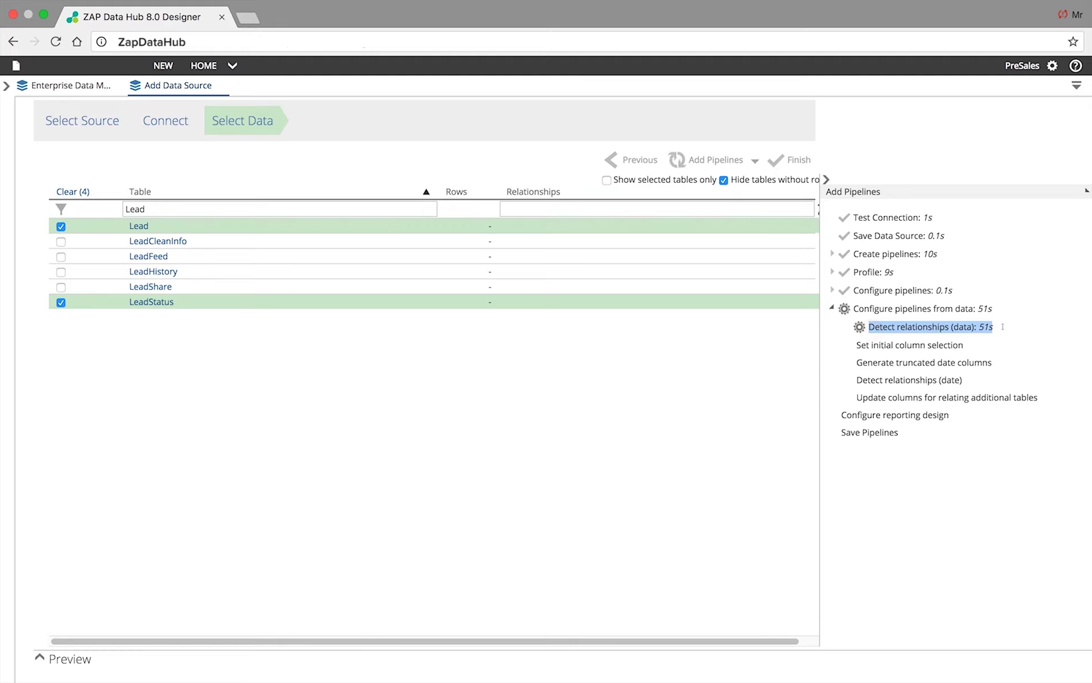
pyautogui.click(1038, 313)
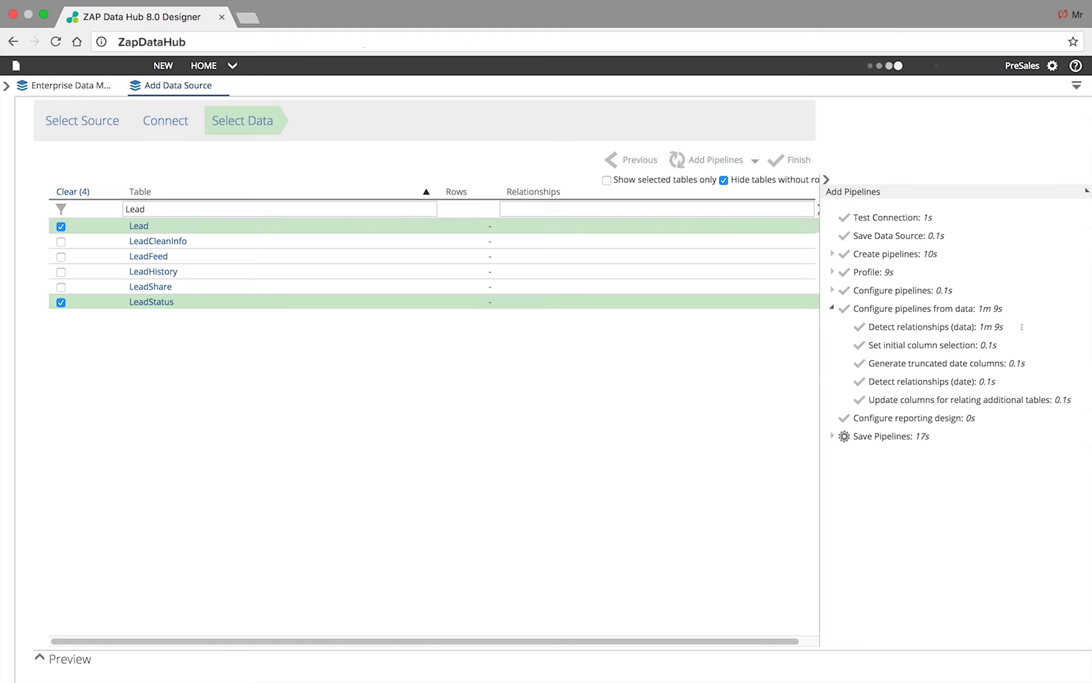
pyautogui.click(802, 164)
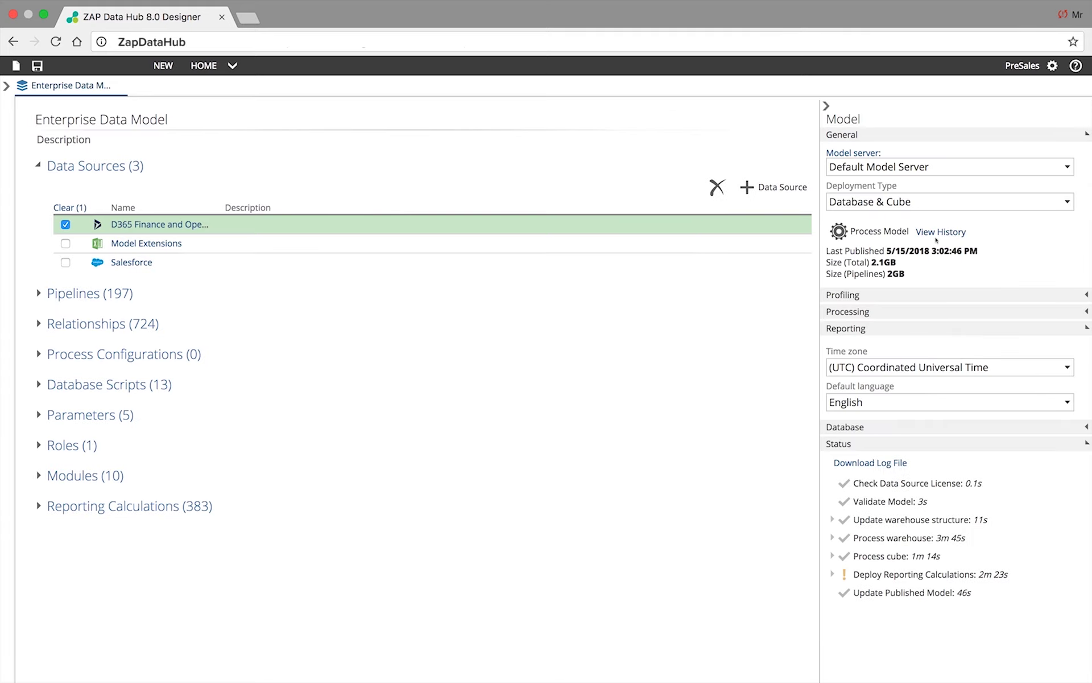
# - Process the Enterprise Data Model to publish the new Salesforce pipelines
pyautogui.click(889, 236)
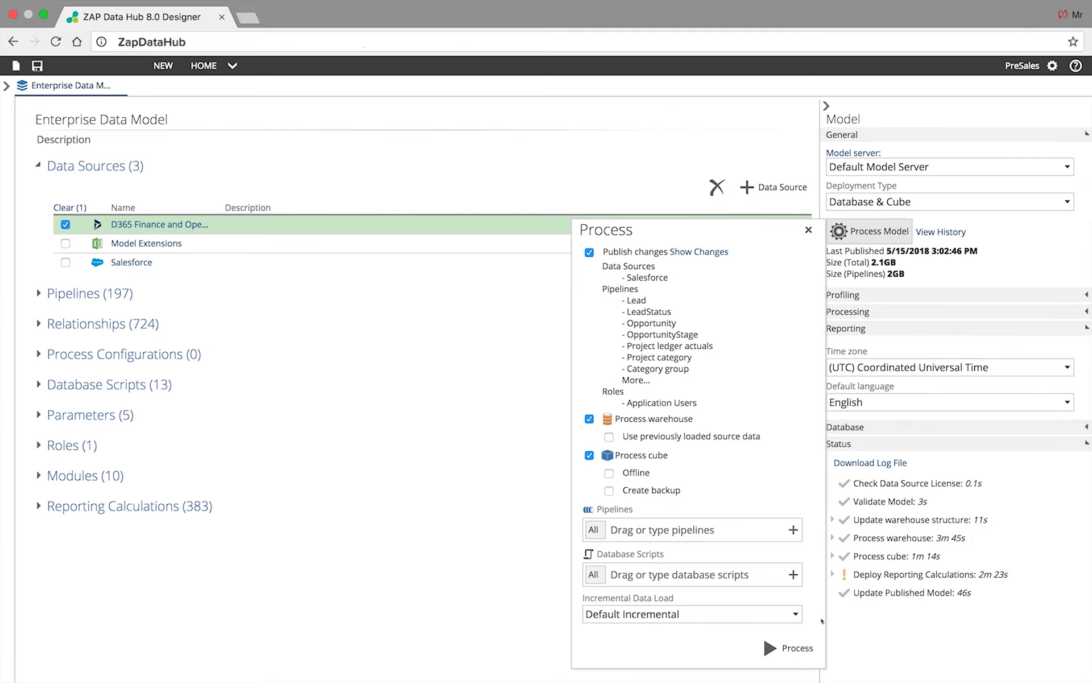
pyautogui.click(806, 641)
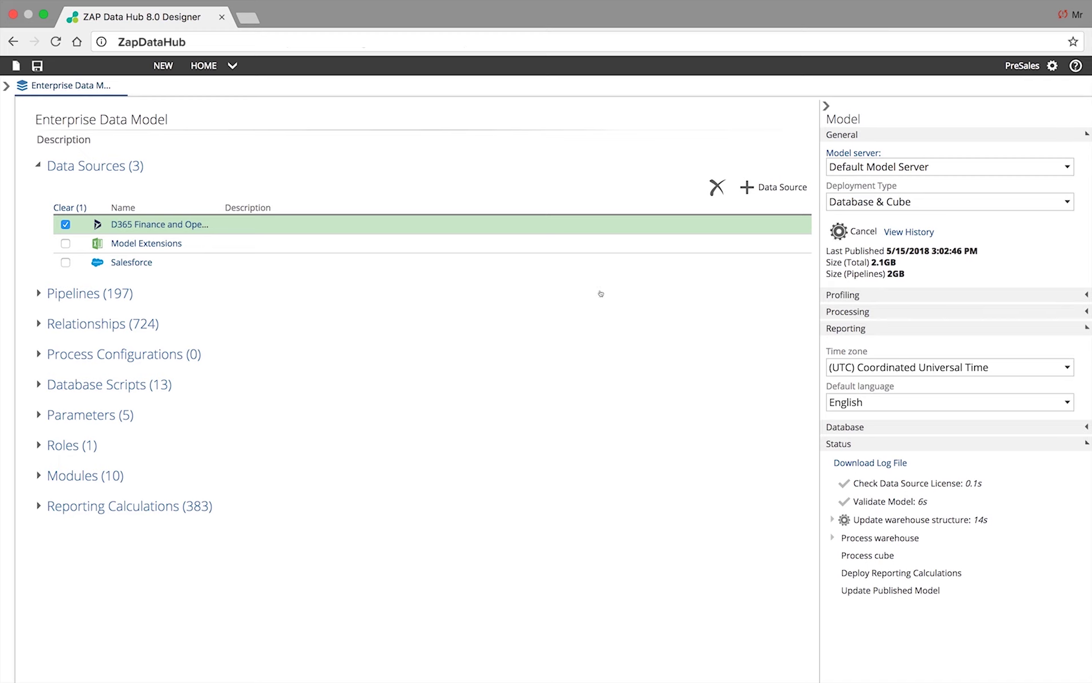
pyautogui.click(163, 65)
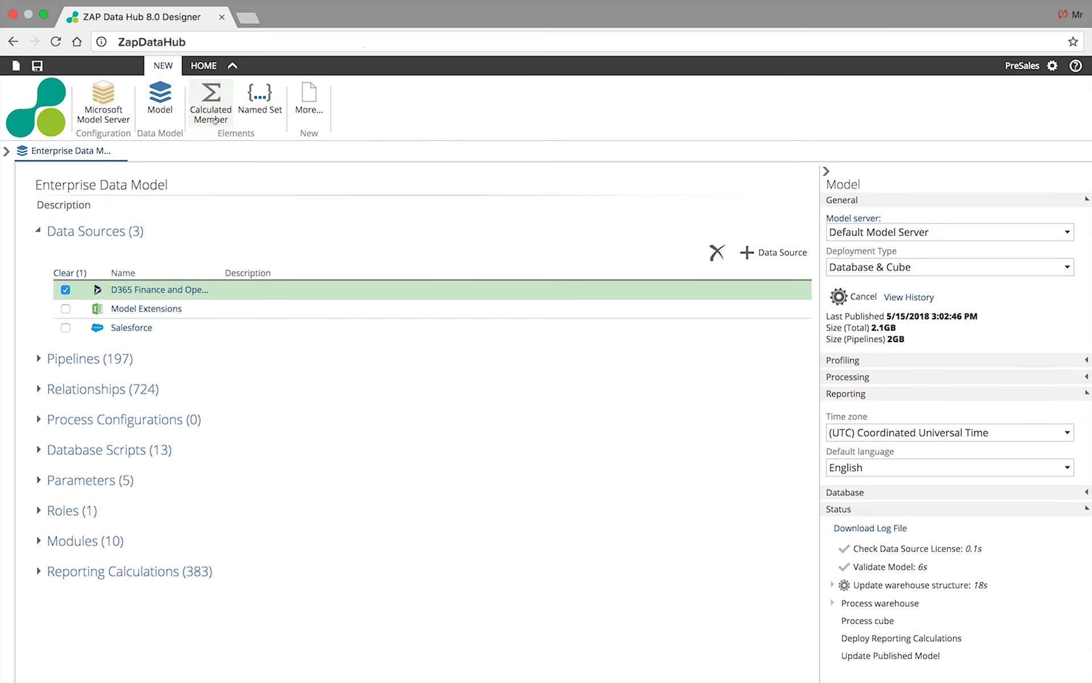
# - Start a new calculated member connected to the Enterprise Data Model cube database
pyautogui.click(213, 117)
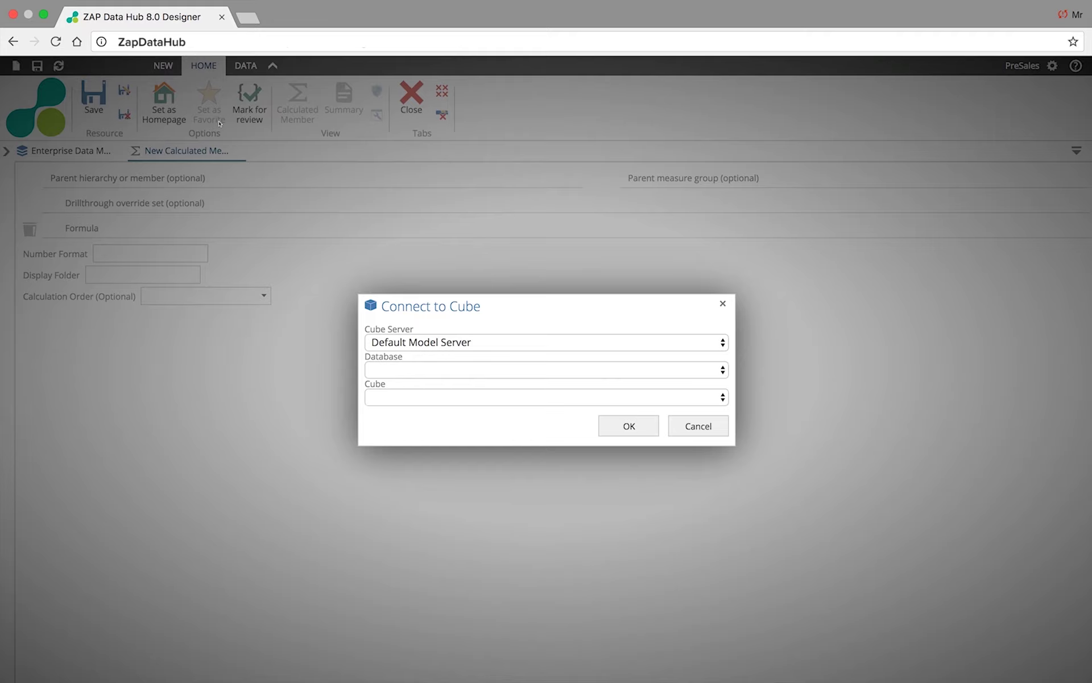
pyautogui.click(454, 371)
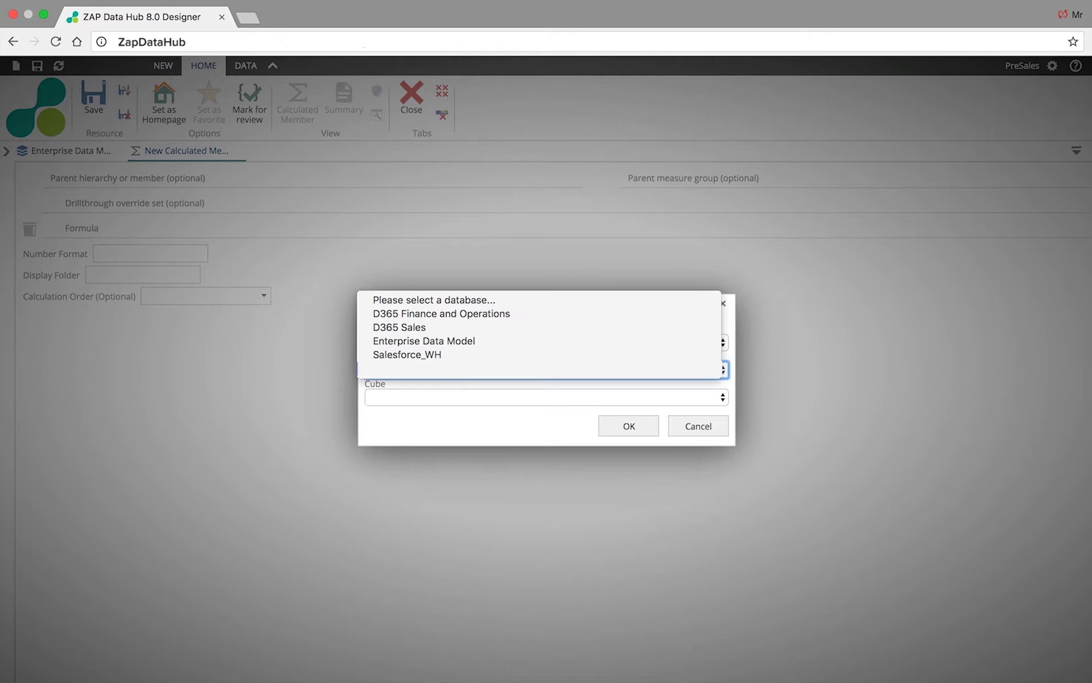
pyautogui.click(446, 340)
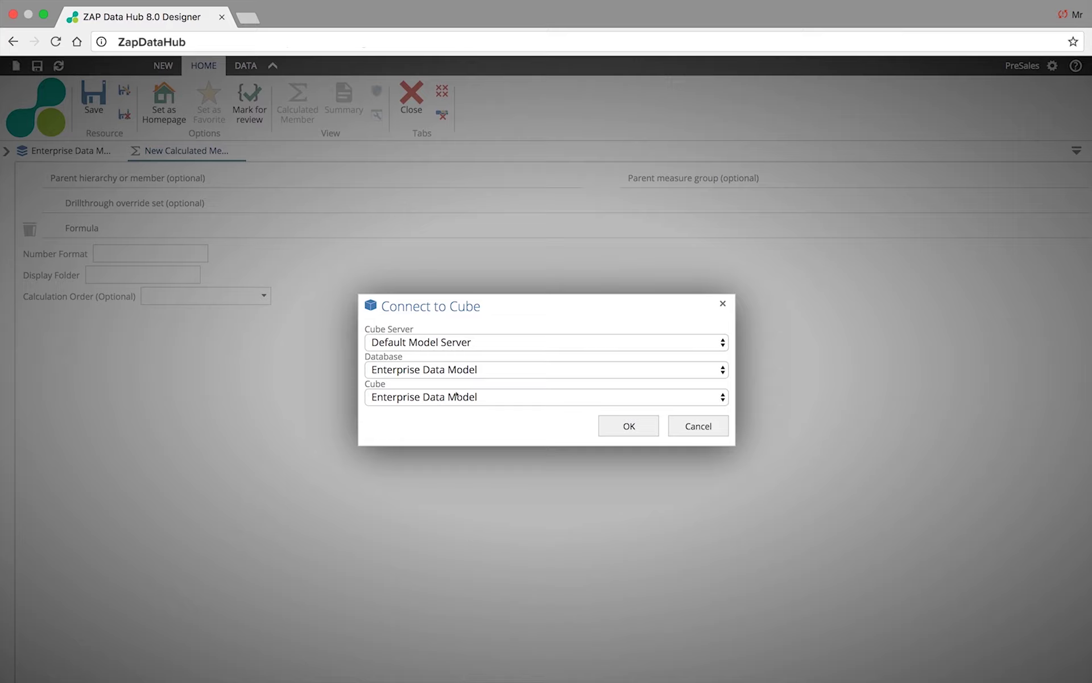
pyautogui.click(629, 426)
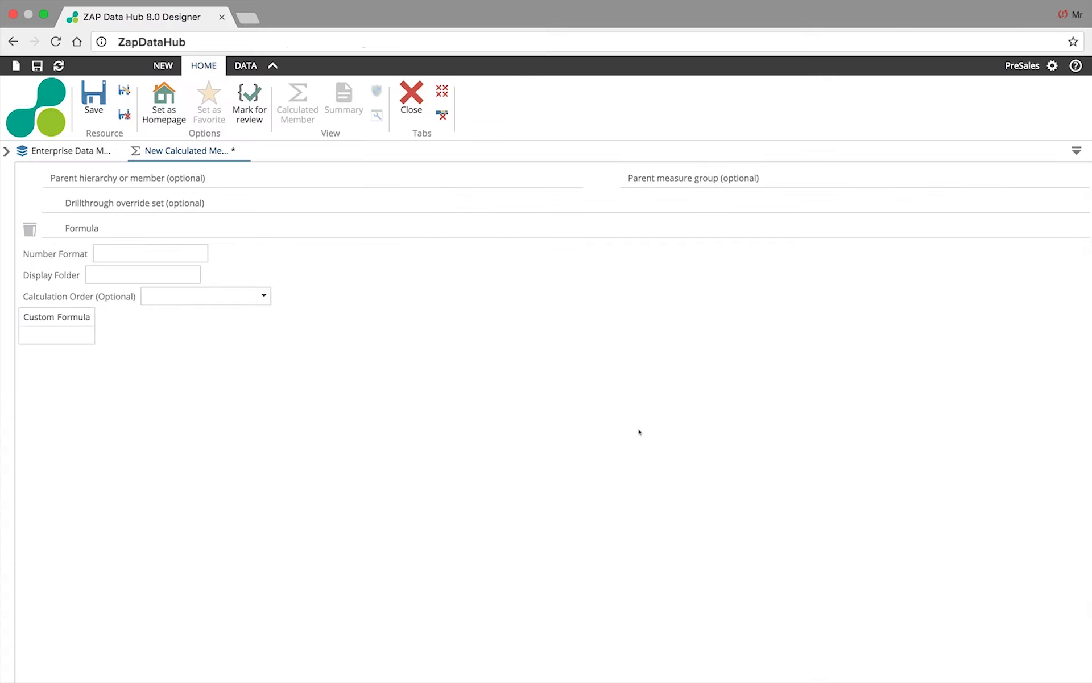
pyautogui.click(6, 151)
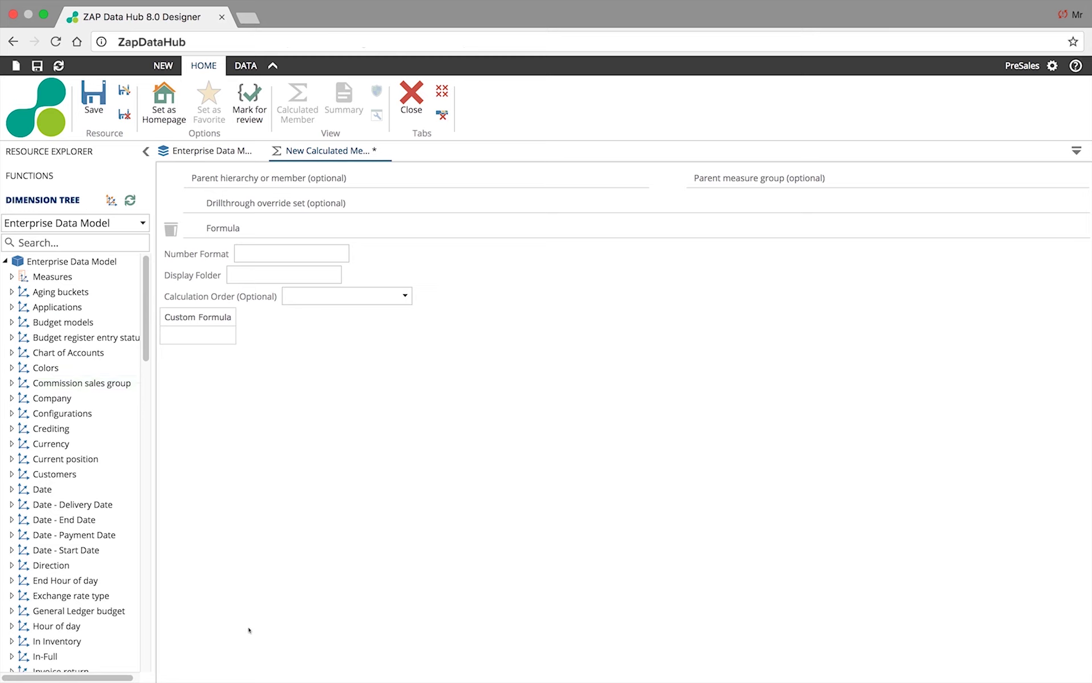
# - Build the formula Sales Invoice Line Amnt minus Cost of Sales from the Customer invoice lines measures
pyautogui.click(11, 277)
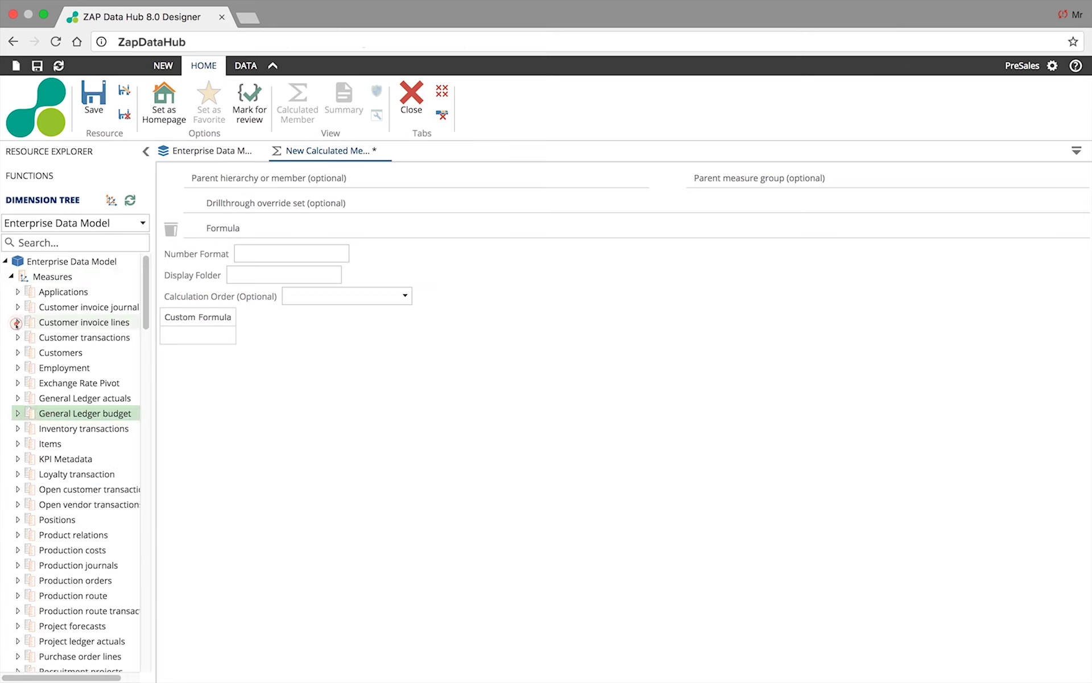
pyautogui.click(17, 322)
pyautogui.moveTo(85, 519); pyautogui.dragTo(319, 226)
pyautogui.click(287, 252)
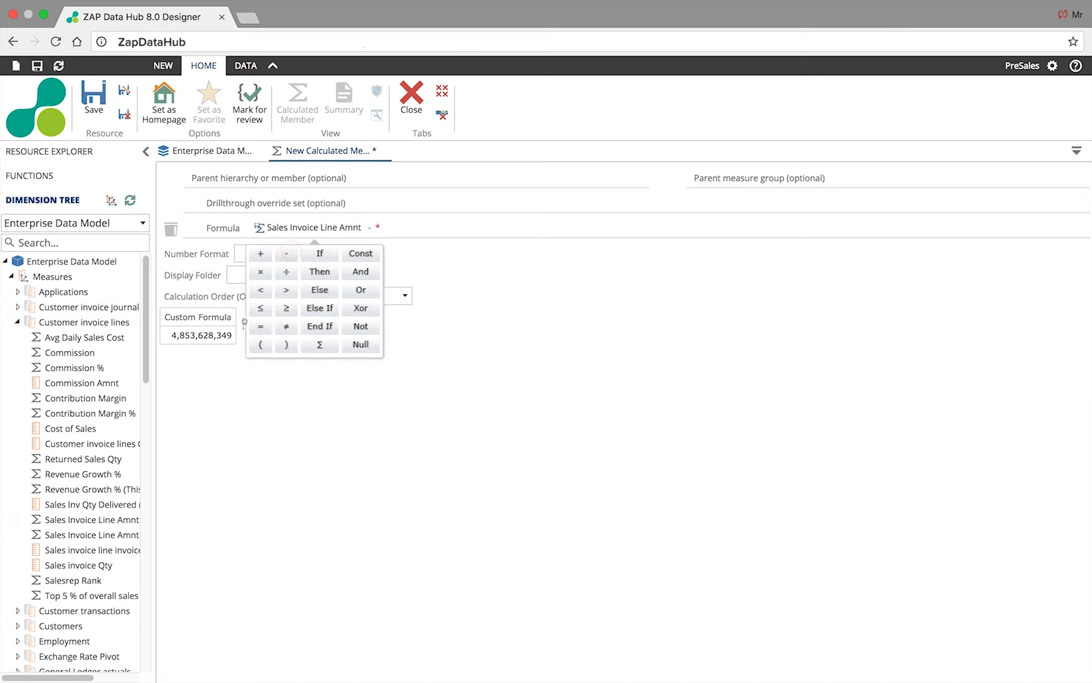
pyautogui.moveTo(71, 428); pyautogui.dragTo(392, 227)
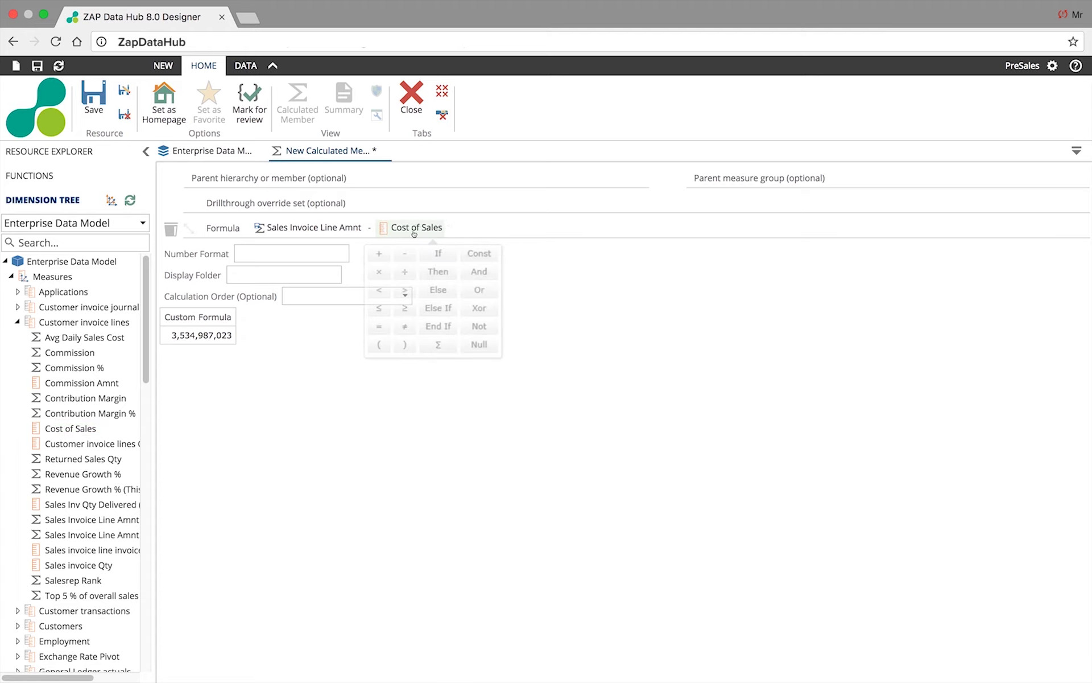
# - Set the number format to ##,#00 and begin saving the calculation as 'Gross Margin'
pyautogui.click(284, 253)
pyautogui.write('##,#00')
pyautogui.click(244, 360)
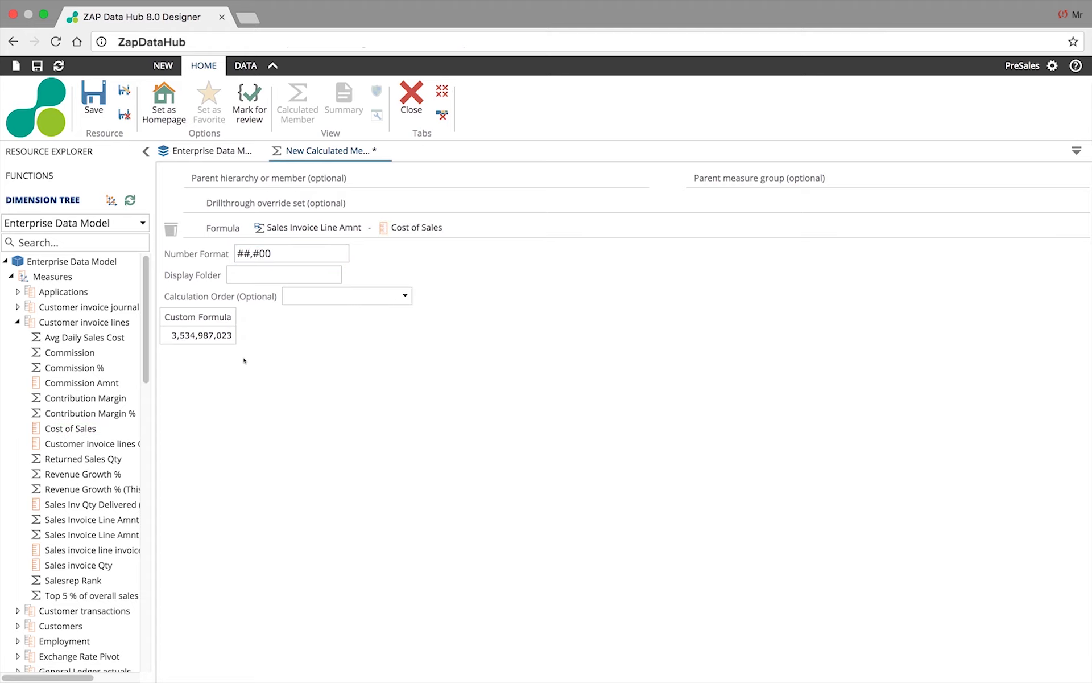
pyautogui.click(121, 93)
pyautogui.write('Gross M')
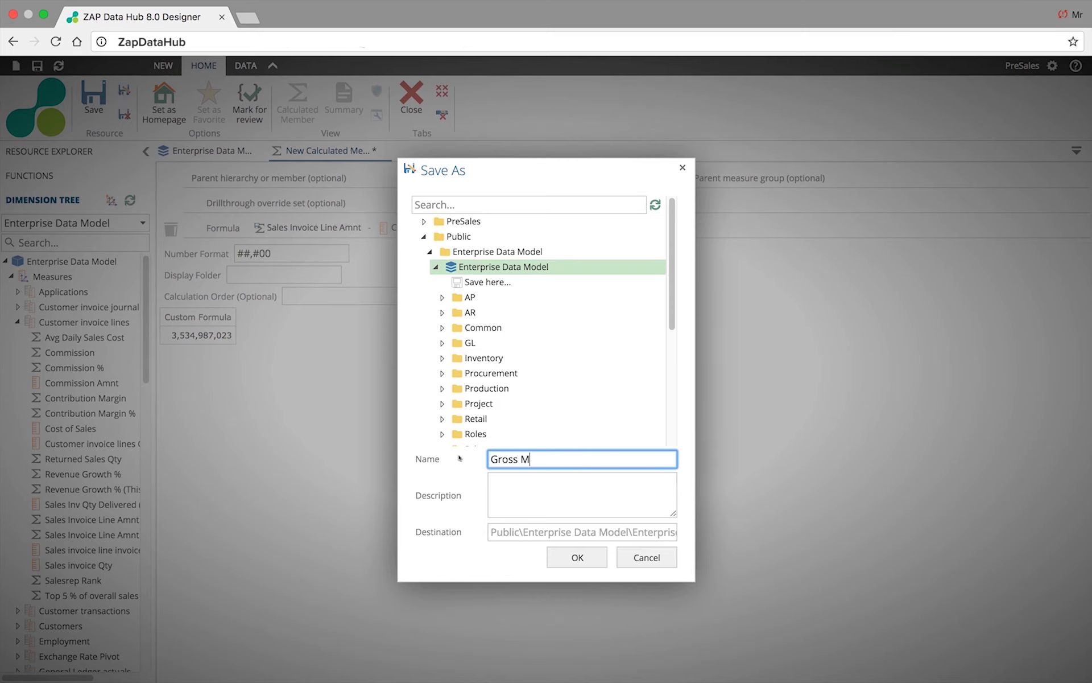
pyautogui.write('argin')
# - Save Gross Margin into the Enterprise Data Model under Customer invoice lines and confirm it in the refreshed tree
pyautogui.doubleClick(488, 282)
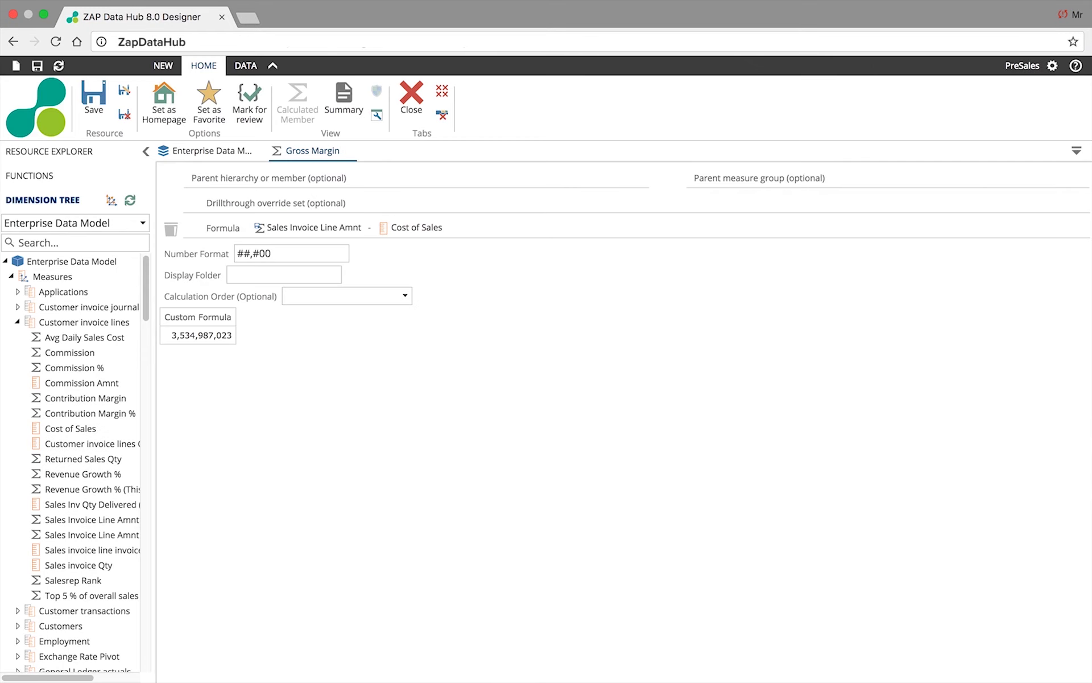
pyautogui.moveTo(79, 322); pyautogui.dragTo(806, 177)
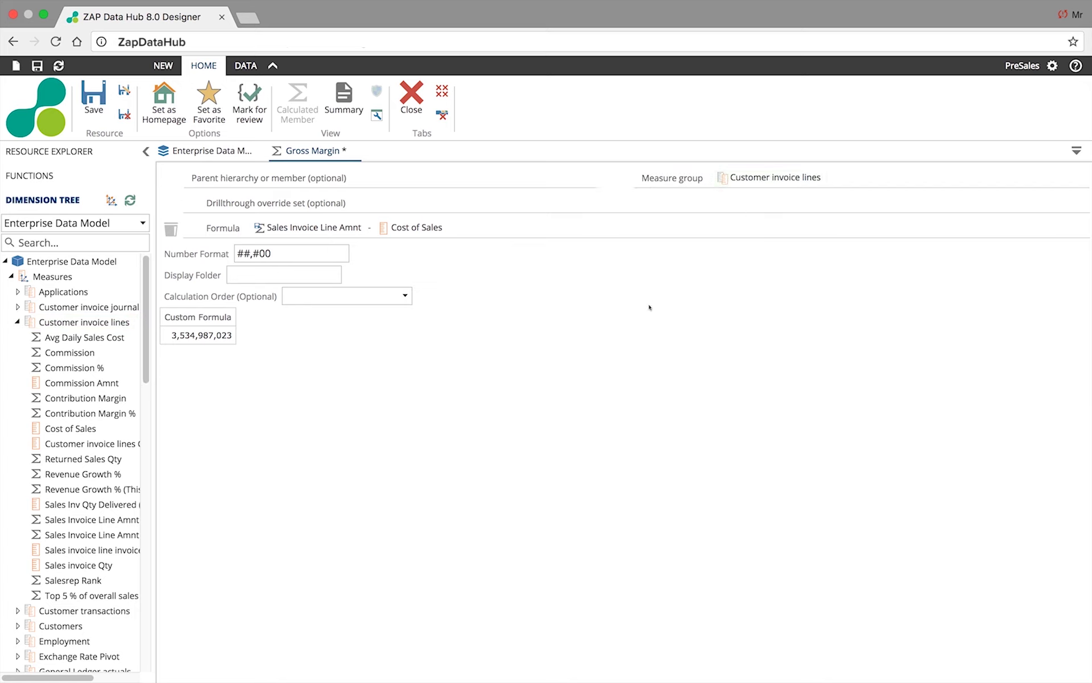
pyautogui.click(130, 200)
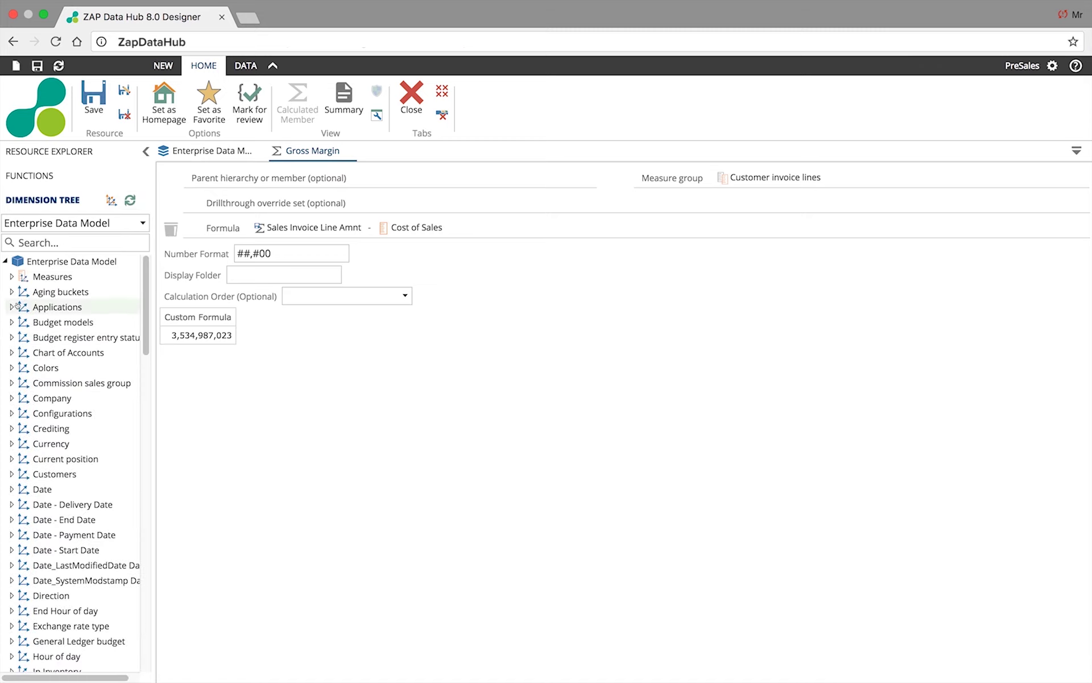
pyautogui.click(12, 276)
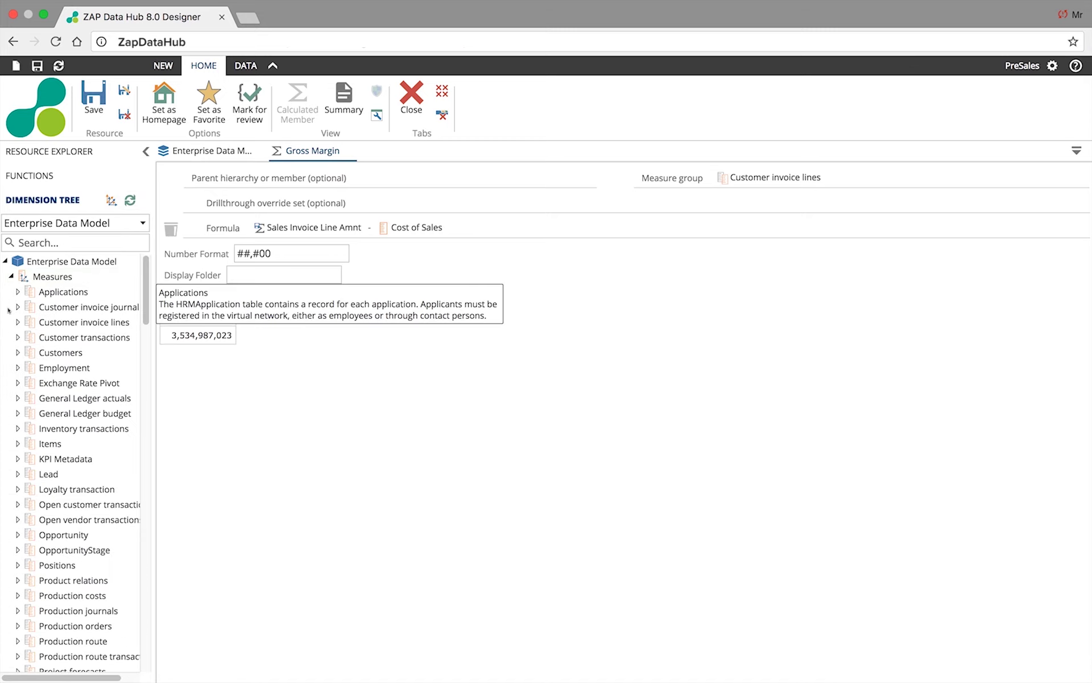
pyautogui.click(17, 322)
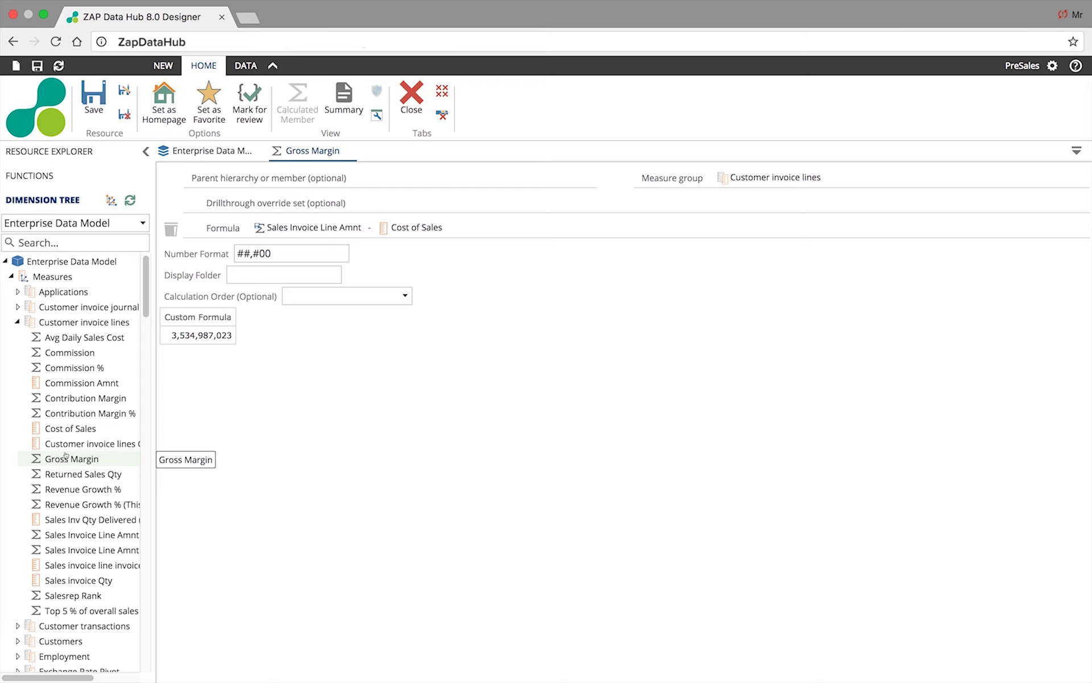
pyautogui.moveTo(348, 151)
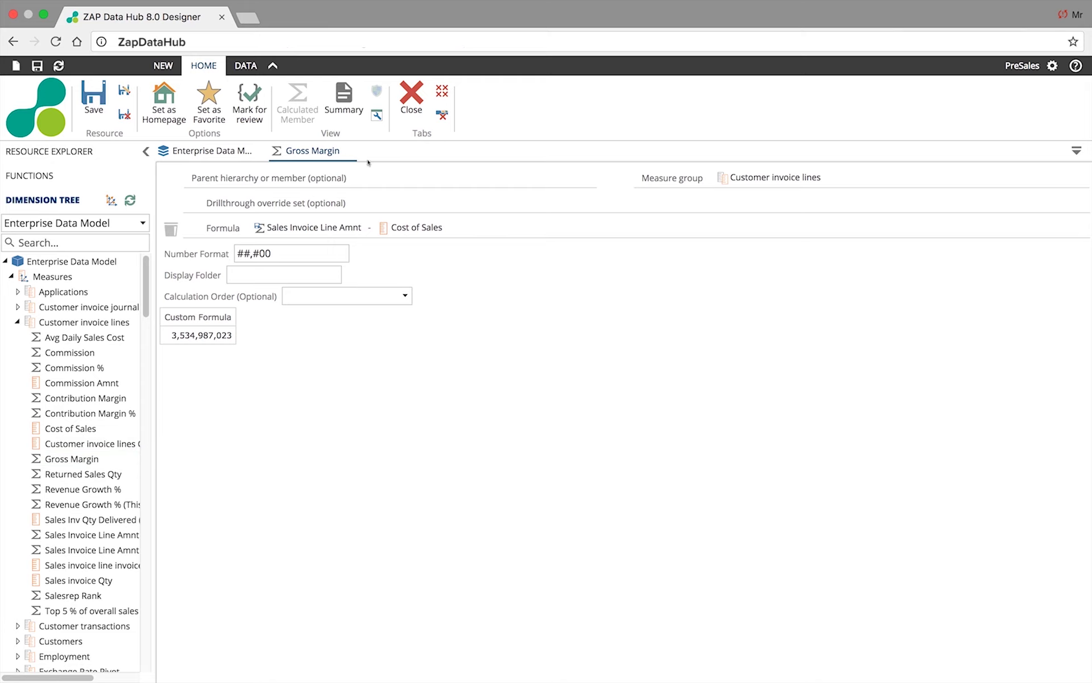
pyautogui.click(348, 150)
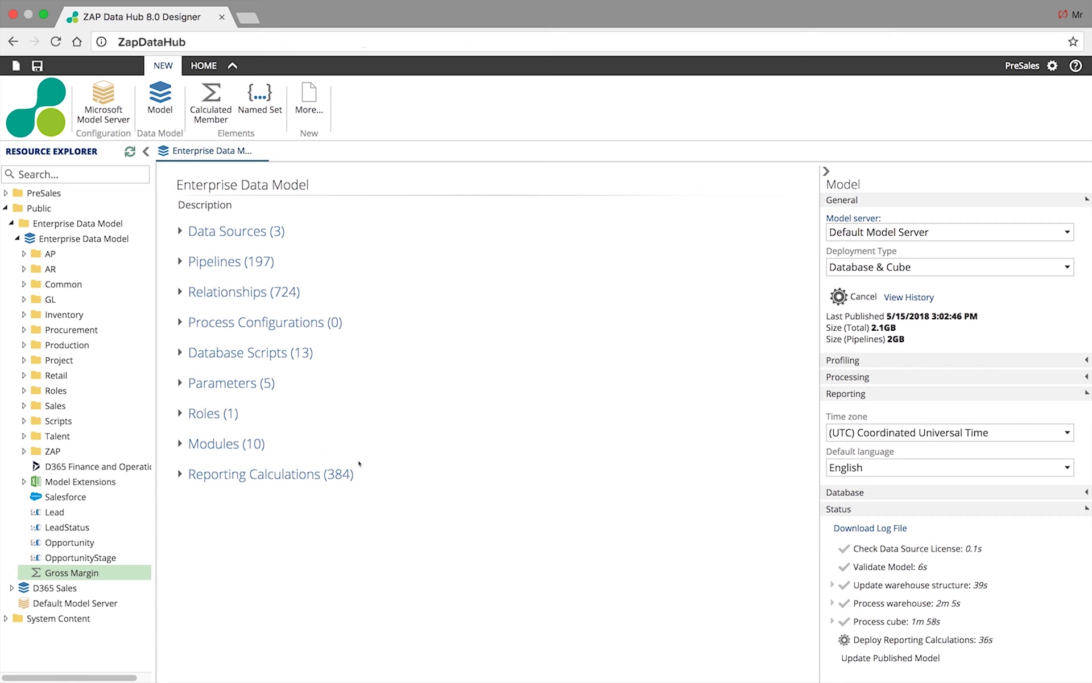
# - Filter Reporting Calculations by name 'Gross' to show Gross Margin beside the Retail and Finance versions
pyautogui.moveTo(340, 478)
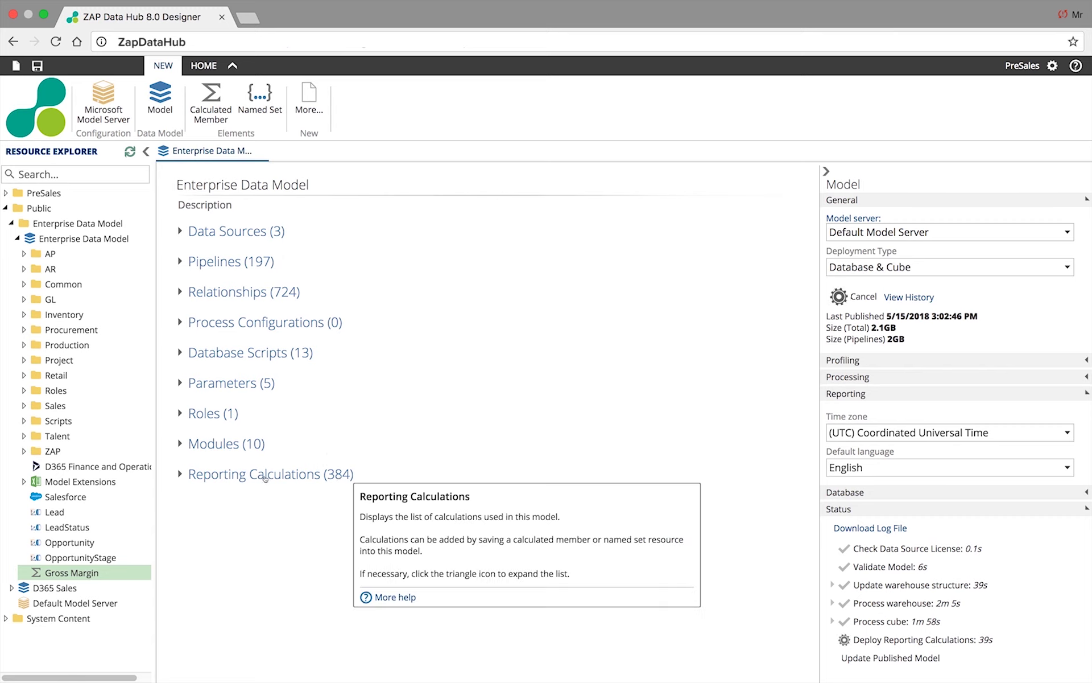
pyautogui.click(179, 474)
pyautogui.write('Gros')
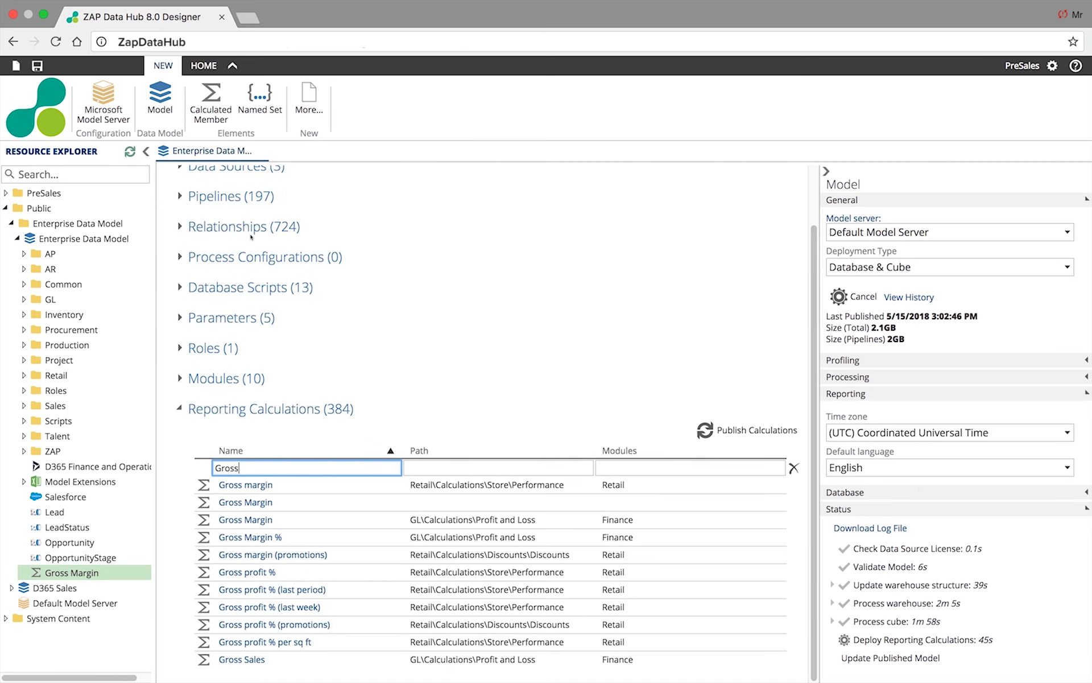
pyautogui.write('s')
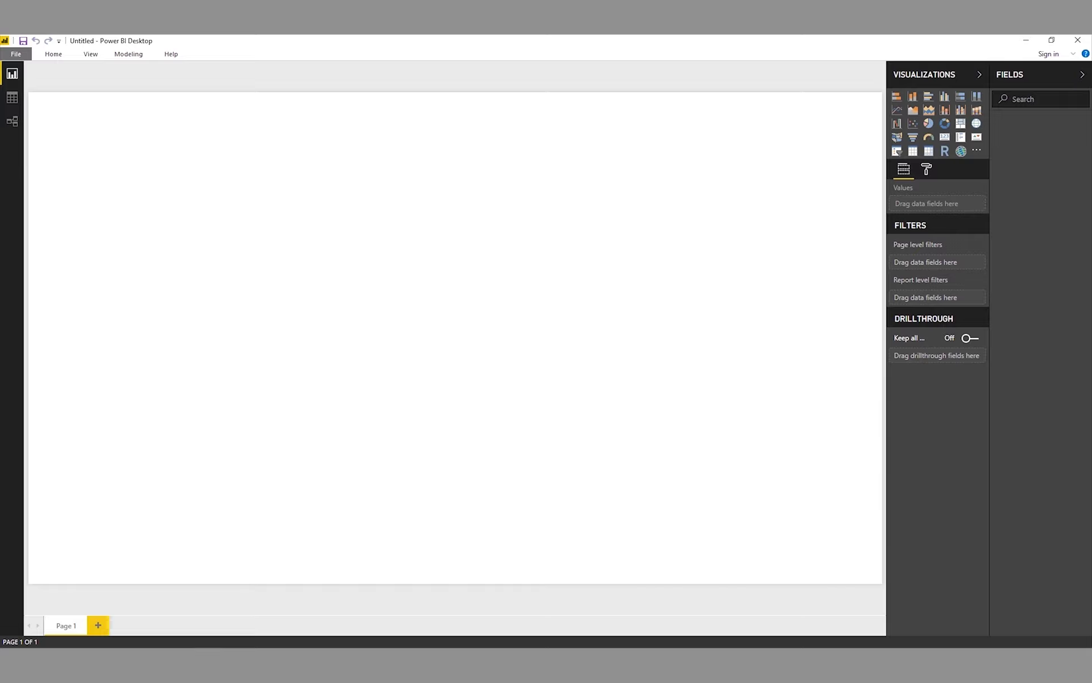
# - Connect Power BI to the Analysis Services server PreSalesEMEA\PreSalesEMEA
pyautogui.click(54, 54)
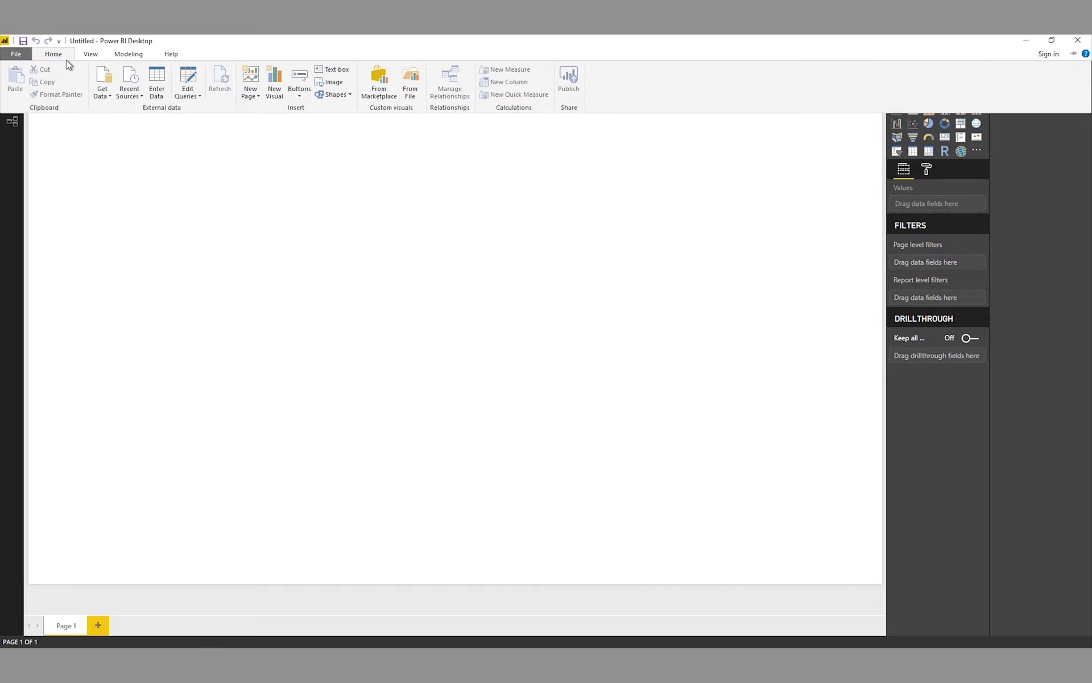
pyautogui.click(99, 97)
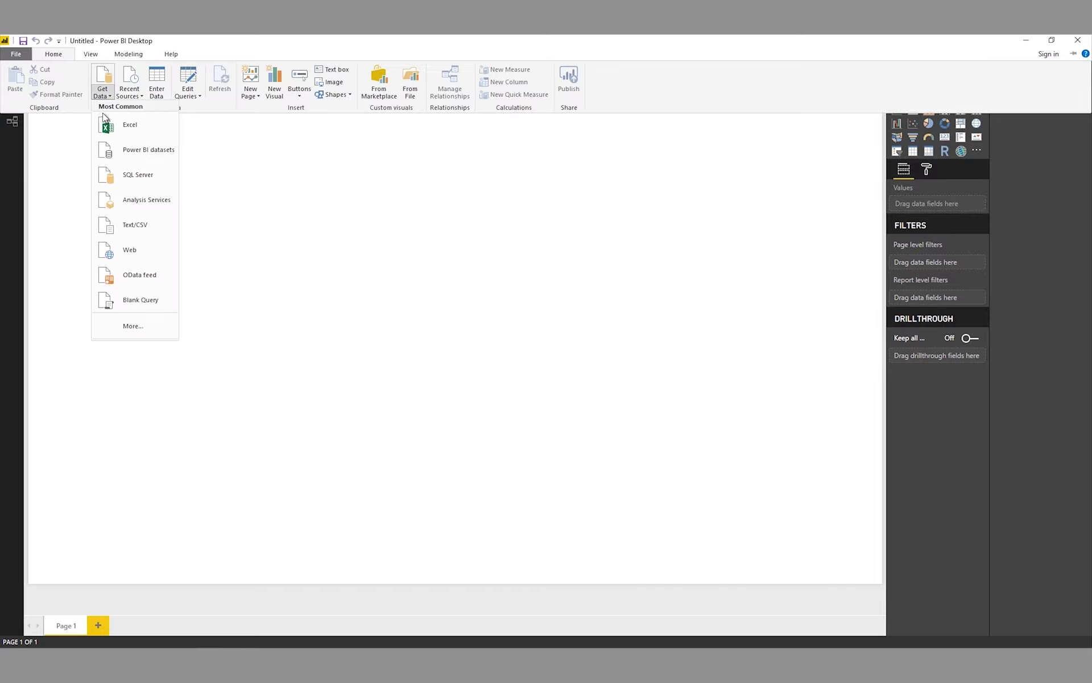
pyautogui.click(130, 206)
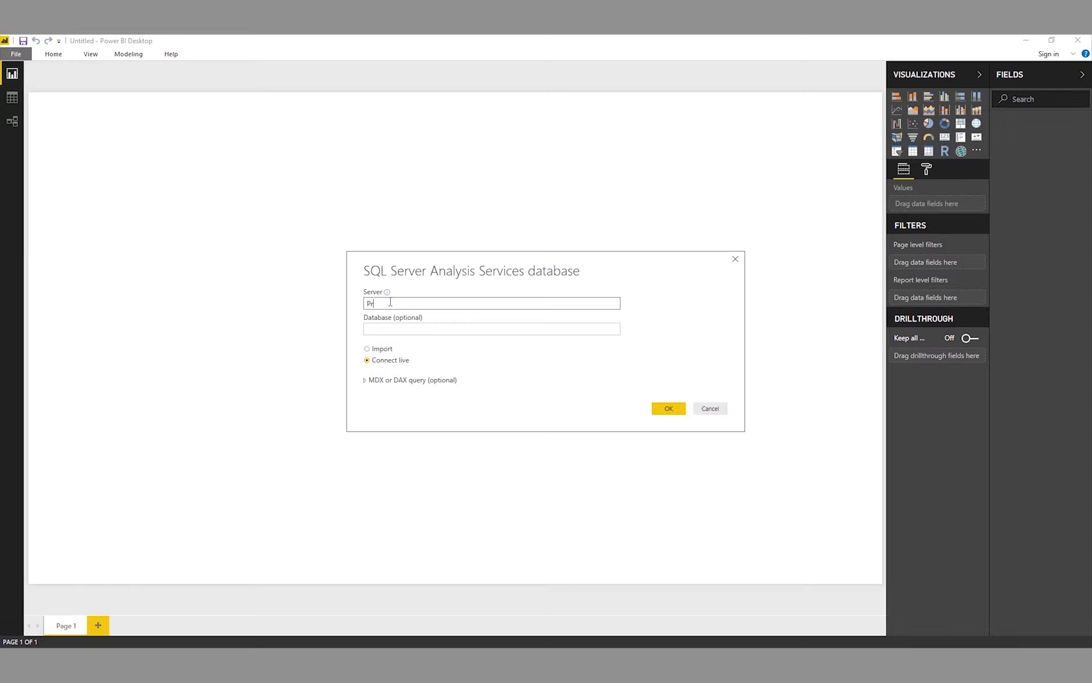
pyautogui.write('PreSalesEMEA\\PreSalesEMEA')
pyautogui.press('Return')
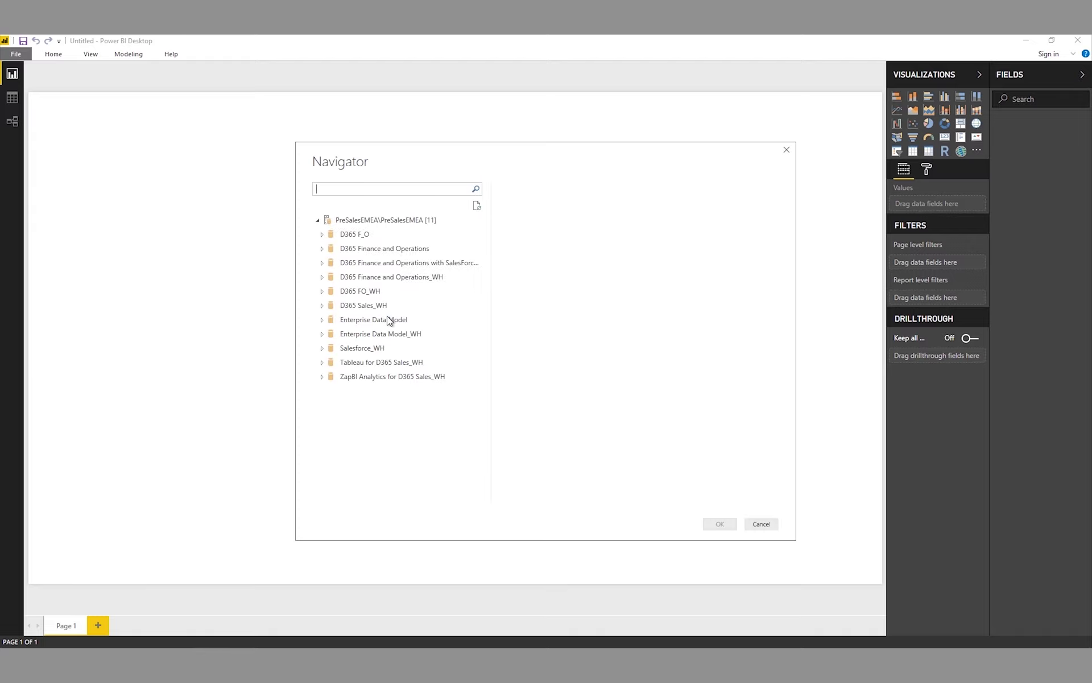
# - Live-connect to the Enterprise Data Model cube and place a card visual on the page
pyautogui.doubleClick(331, 323)
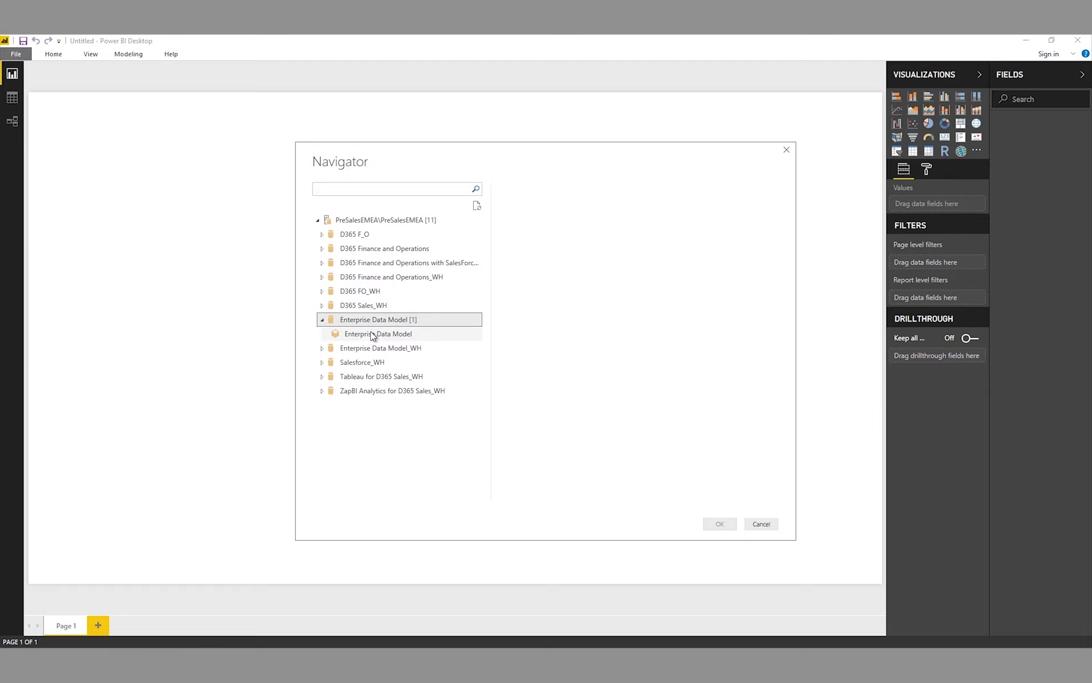
pyautogui.click(373, 335)
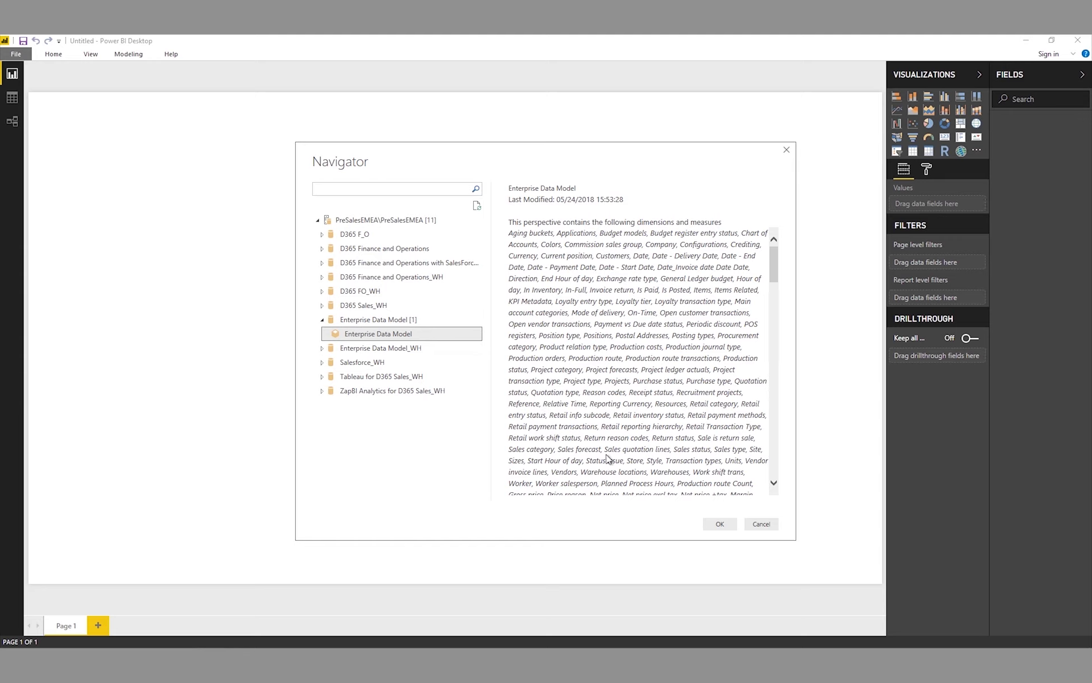
pyautogui.click(706, 525)
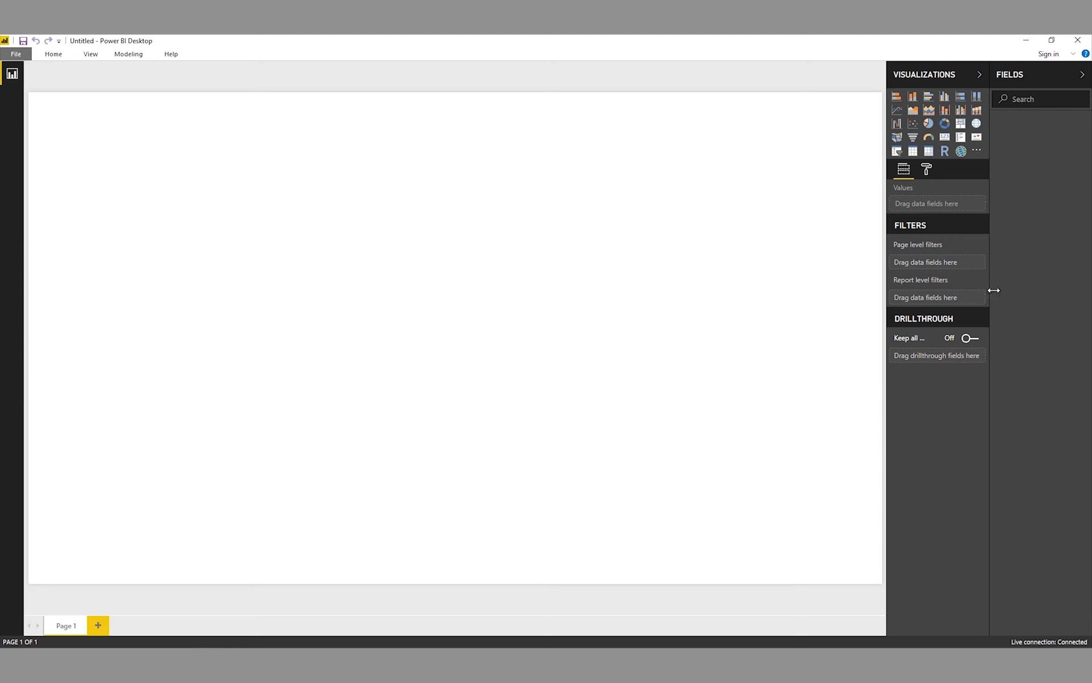
pyautogui.click(950, 138)
# - Fill two cards with No of customers with sales (99) and Contribution Margin % (72.83 %)
pyautogui.click(1046, 98)
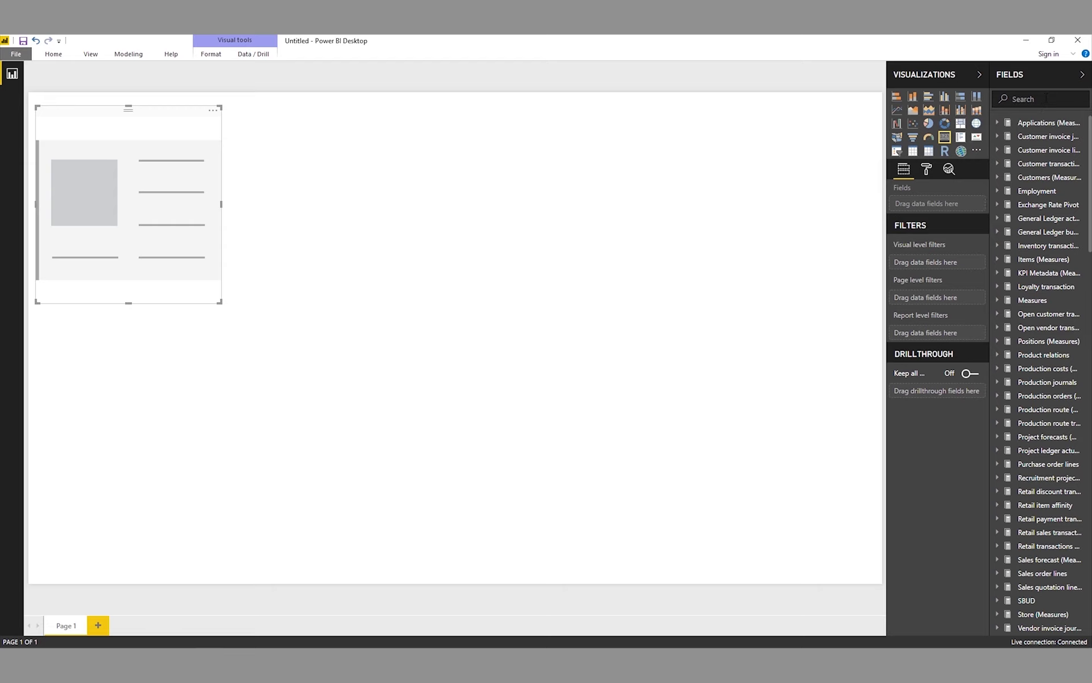
pyautogui.write('no of')
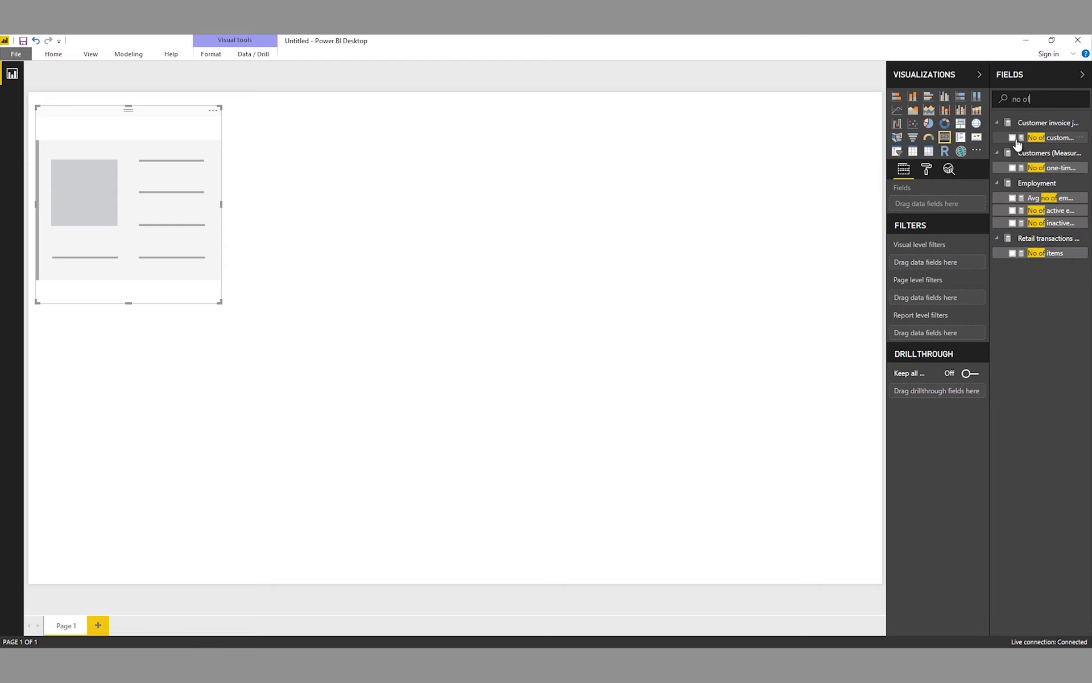
pyautogui.click(1012, 138)
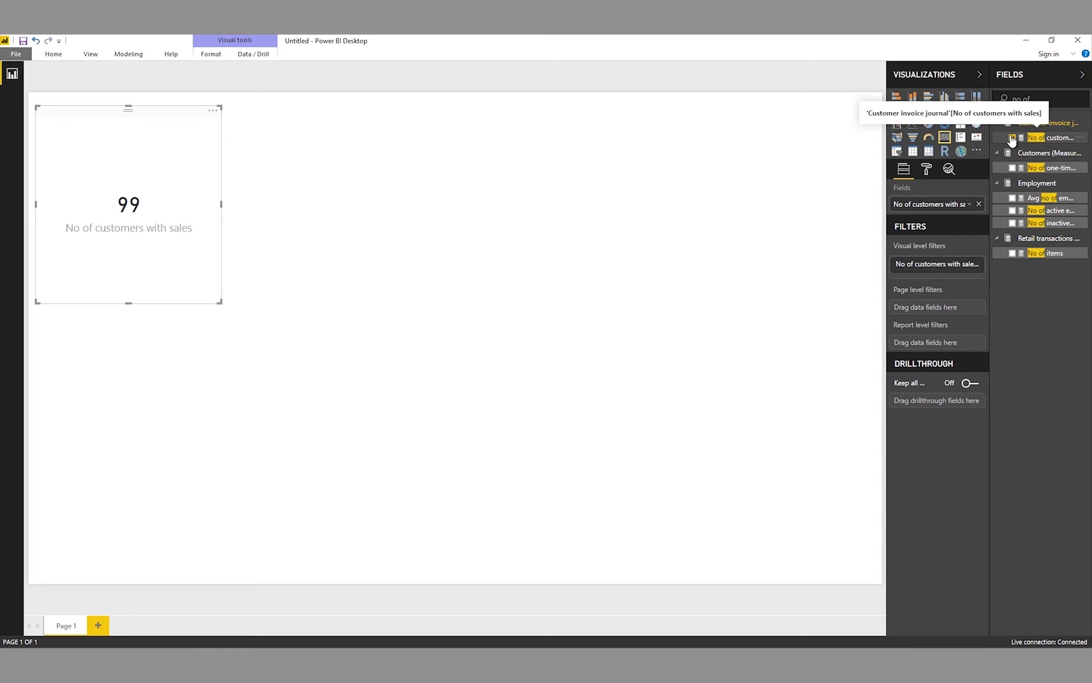
pyautogui.write('contribution')
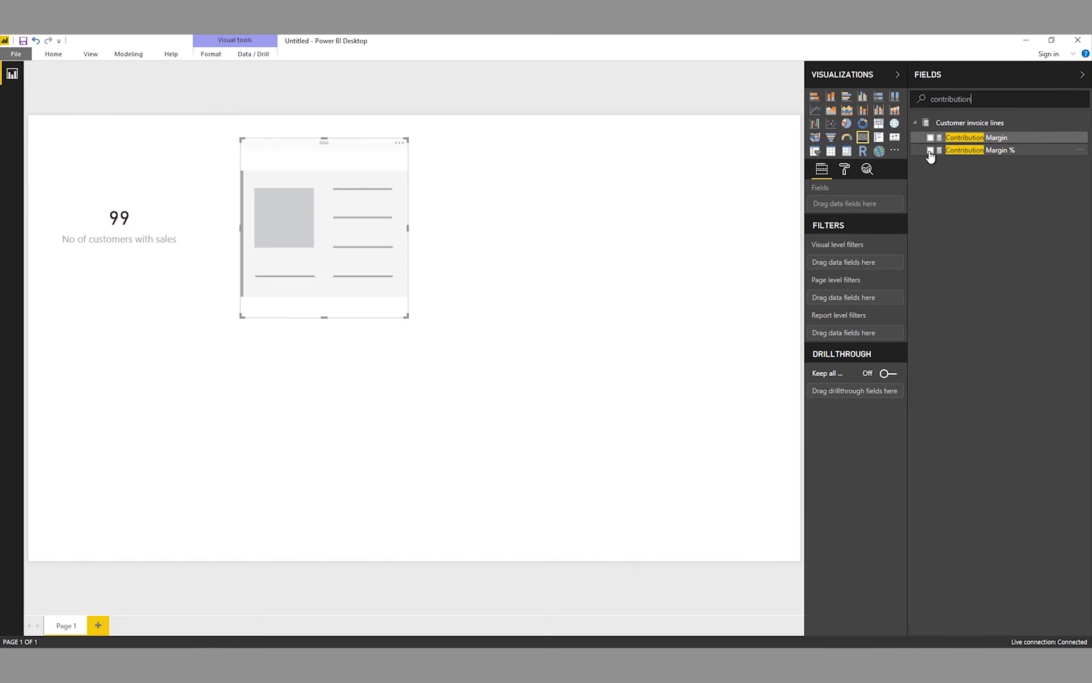
pyautogui.click(930, 151)
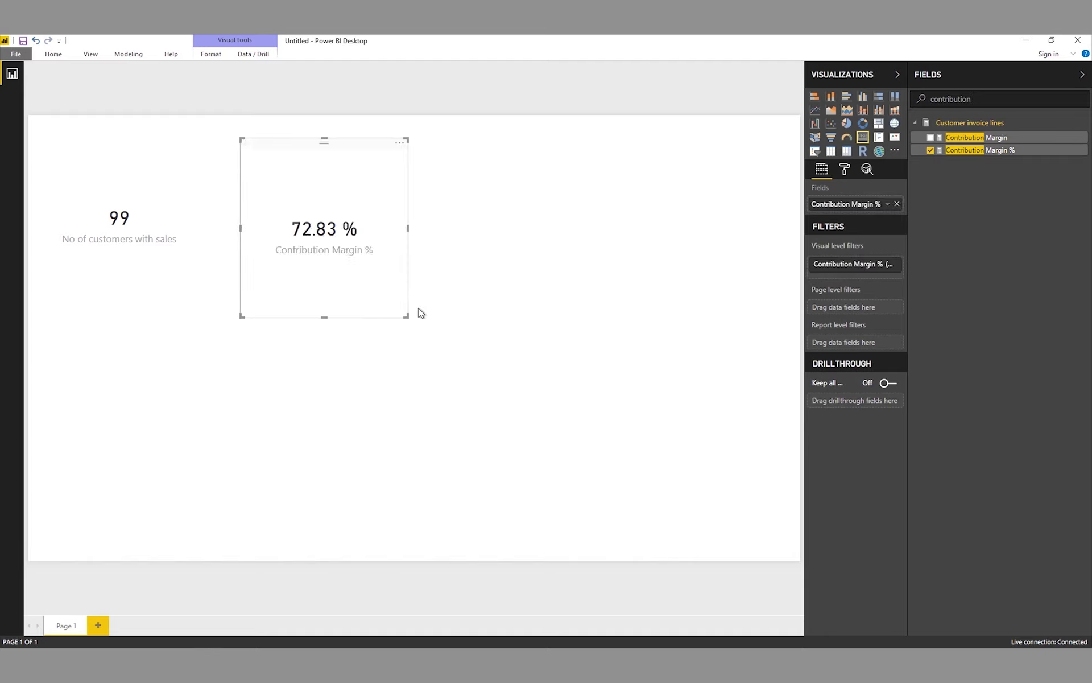
pyautogui.click(485, 306)
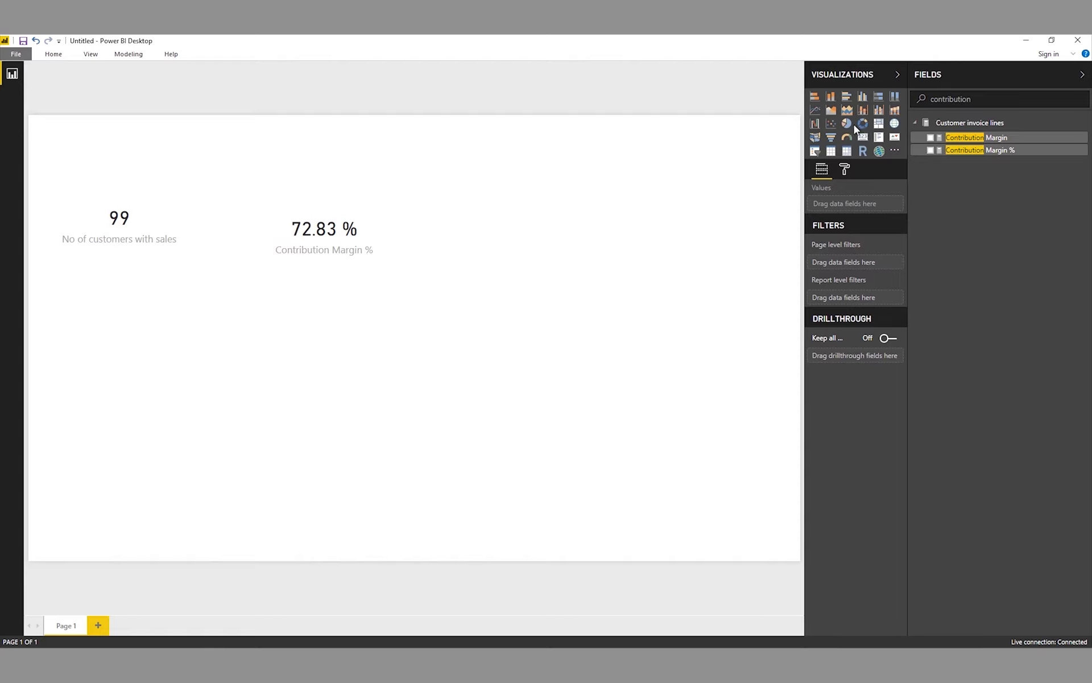
# - Add a page-wide treemap of Sales invoice Amnt by Customers below the cards
pyautogui.click(879, 125)
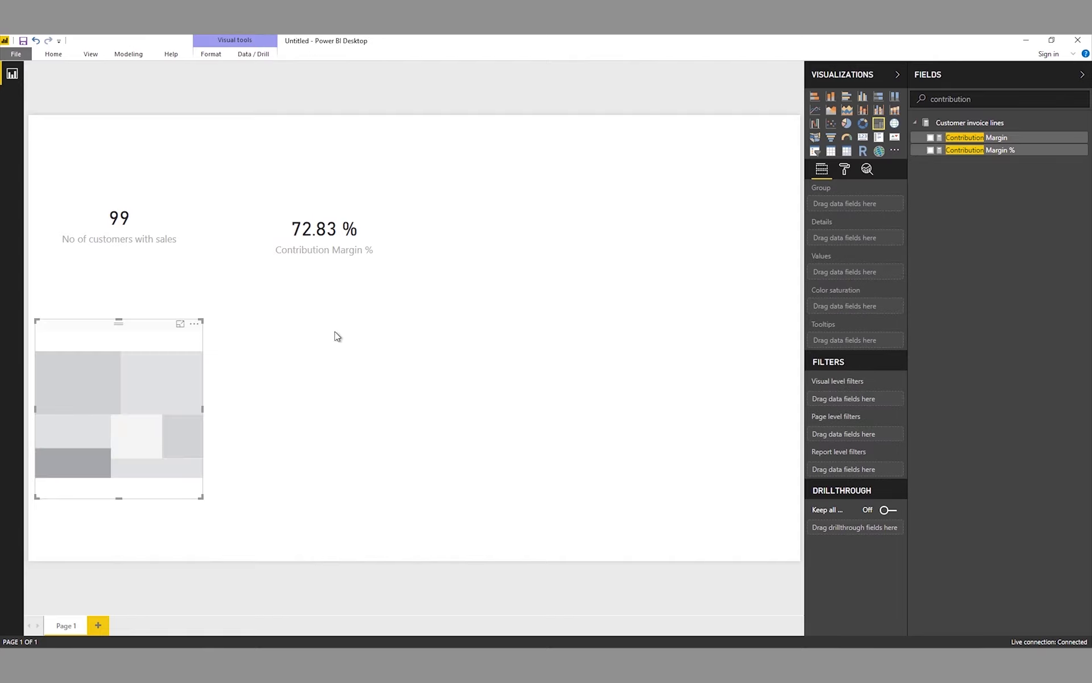
pyautogui.moveTo(211, 409); pyautogui.dragTo(533, 411)
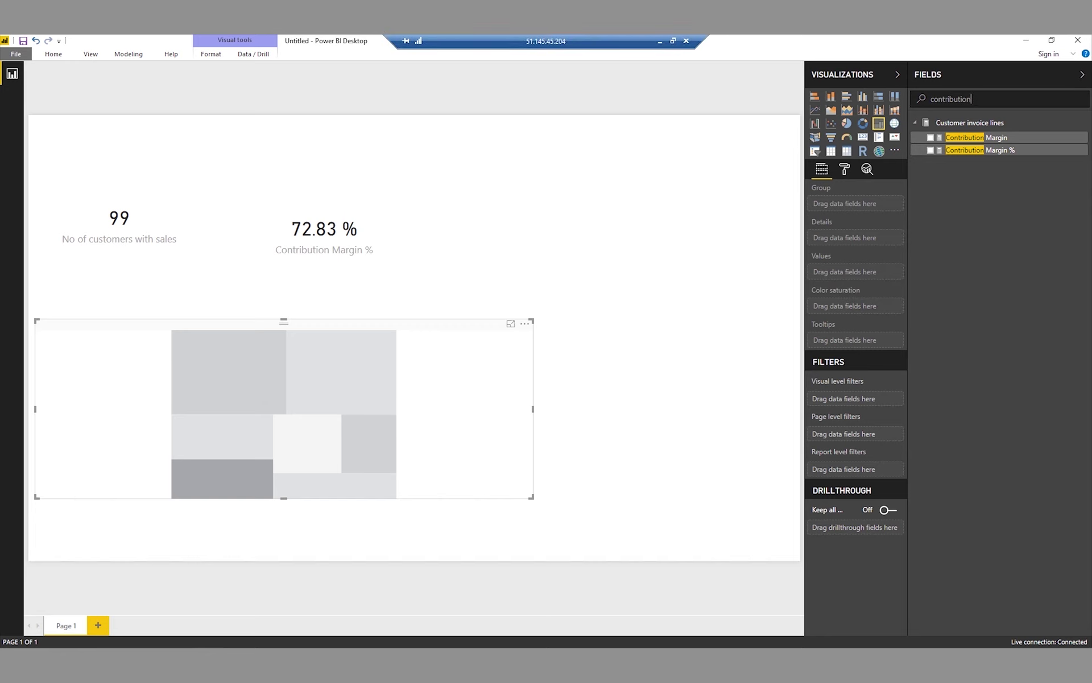
pyautogui.hotkey('ctrl', 'a')
pyautogui.write('sales invoice')
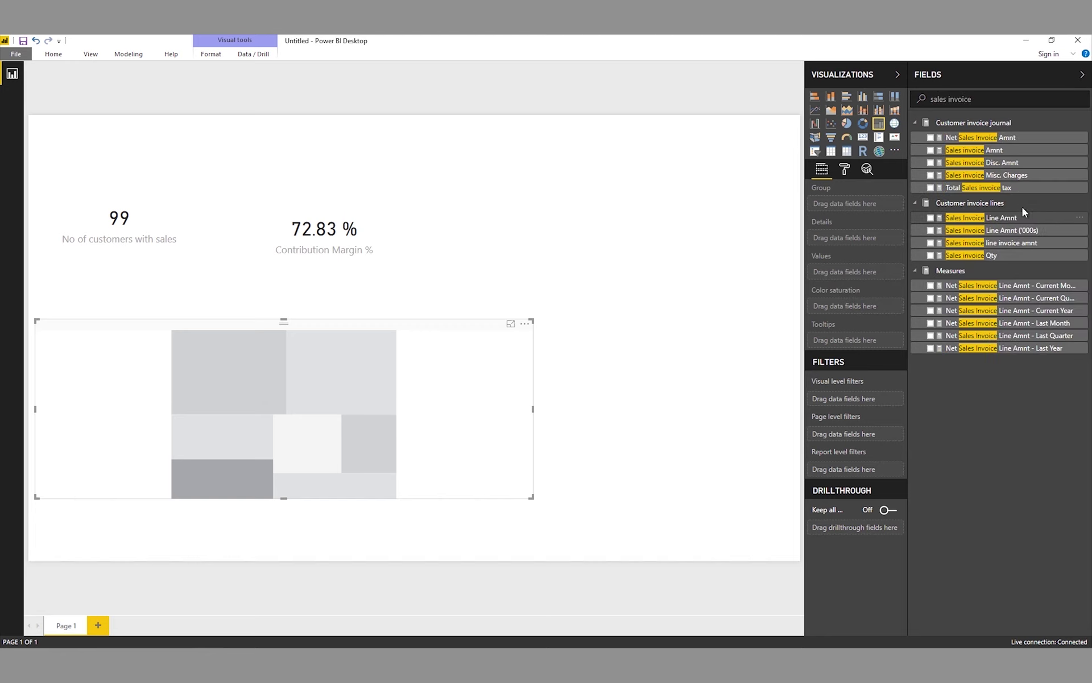
pyautogui.click(931, 150)
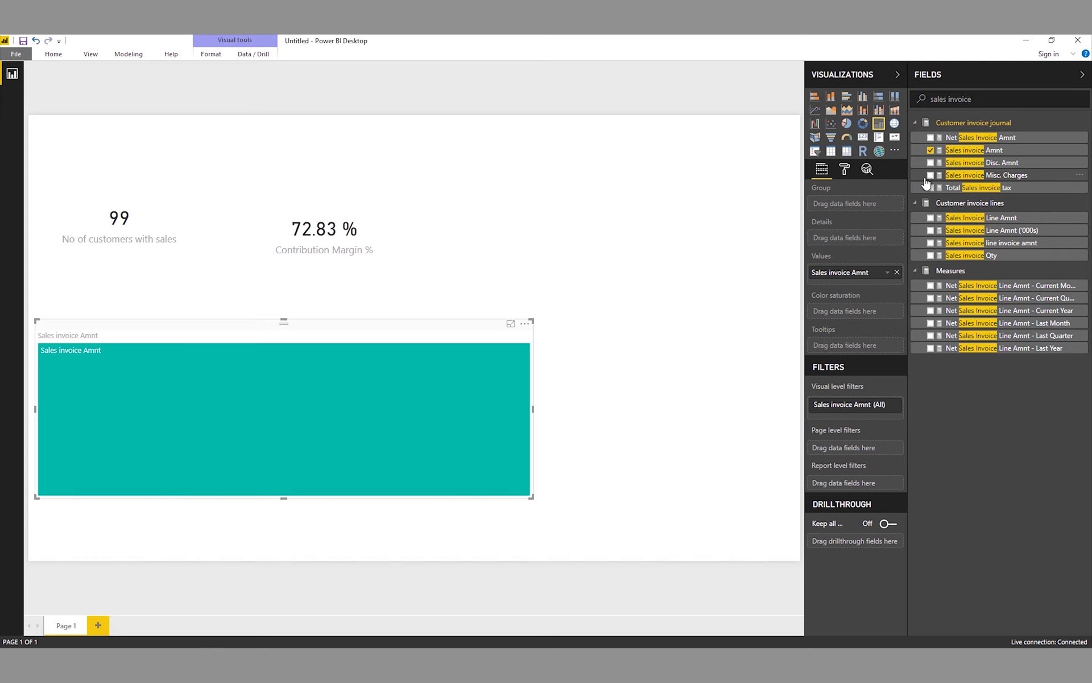
pyautogui.hotkey('ctrl', 'a')
pyautogui.press('BackSpace')
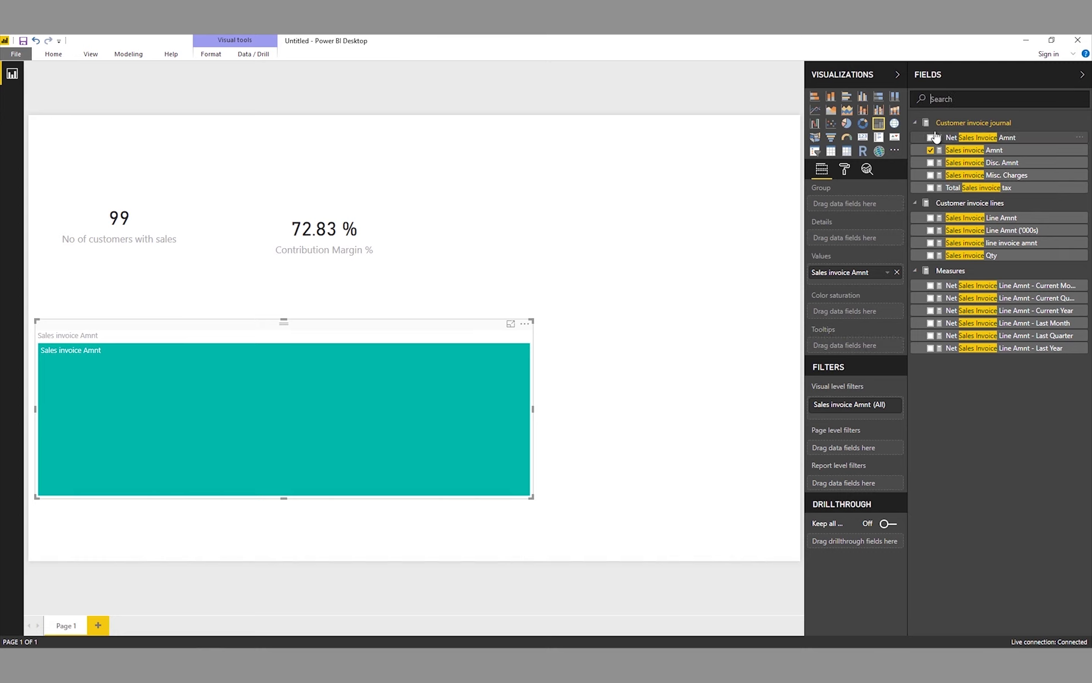
pyautogui.click(930, 241)
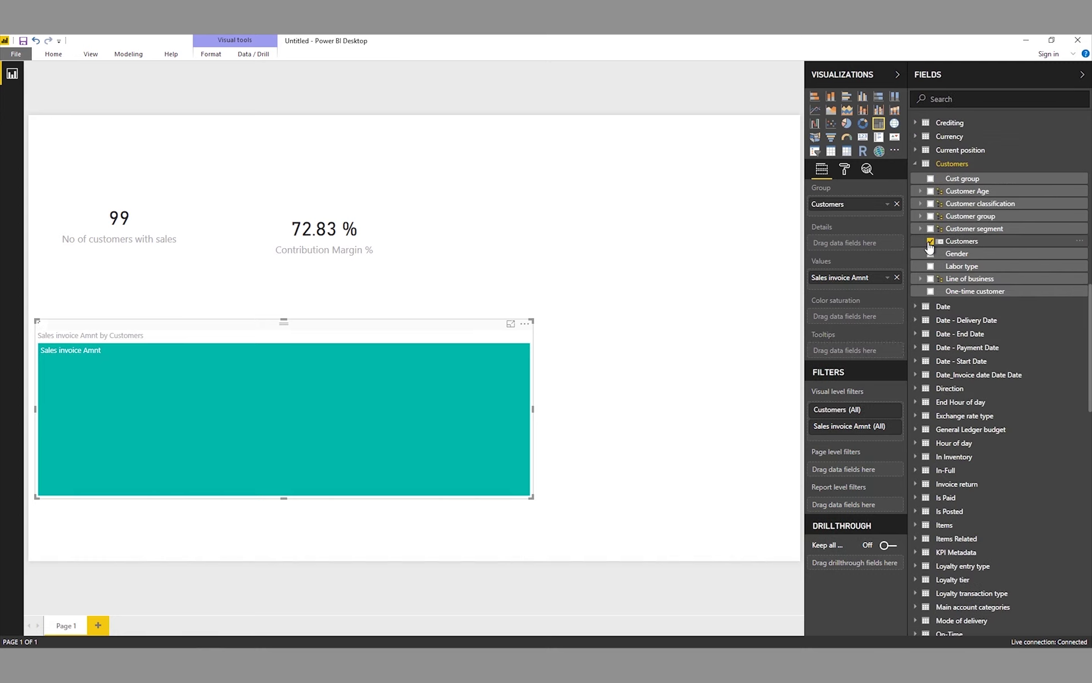
pyautogui.click(654, 358)
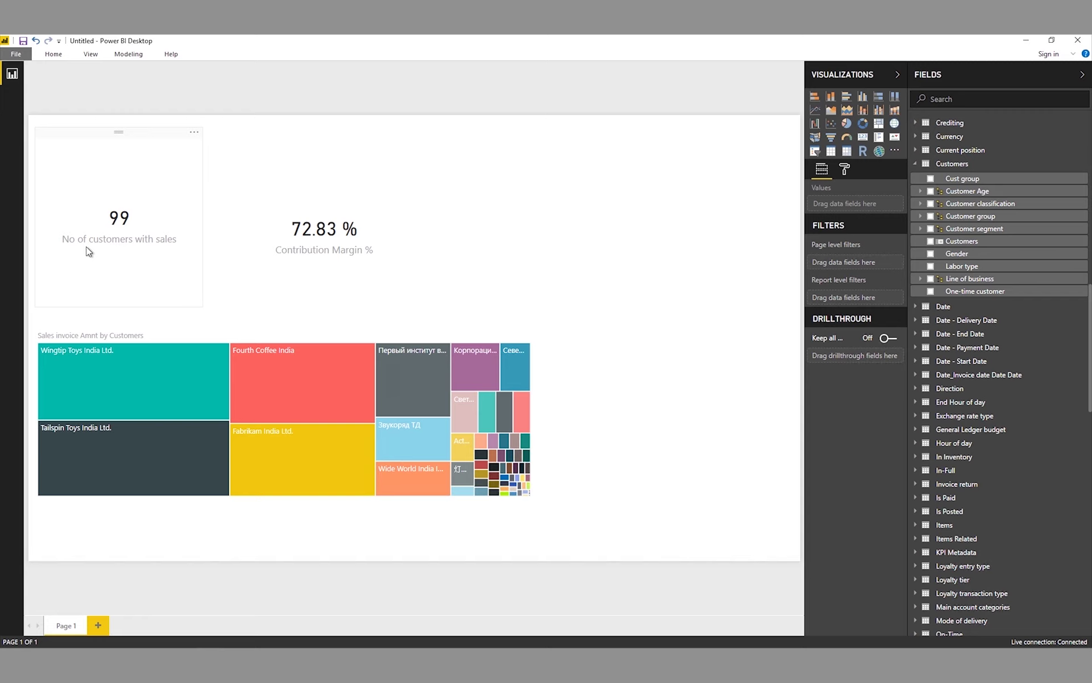
# - Switch to the VP Sales dashboard V1 report and collapse its side panes for a full-width canvas
pyautogui.moveTo(137, 643)
pyautogui.moveTo(209, 639)
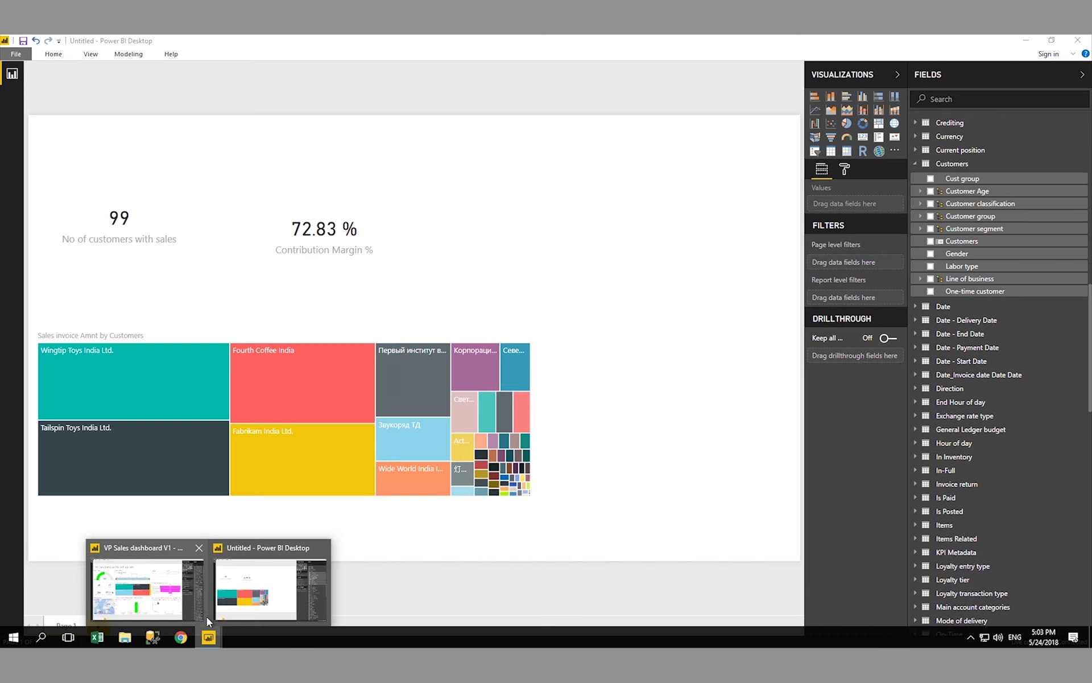
pyautogui.click(154, 579)
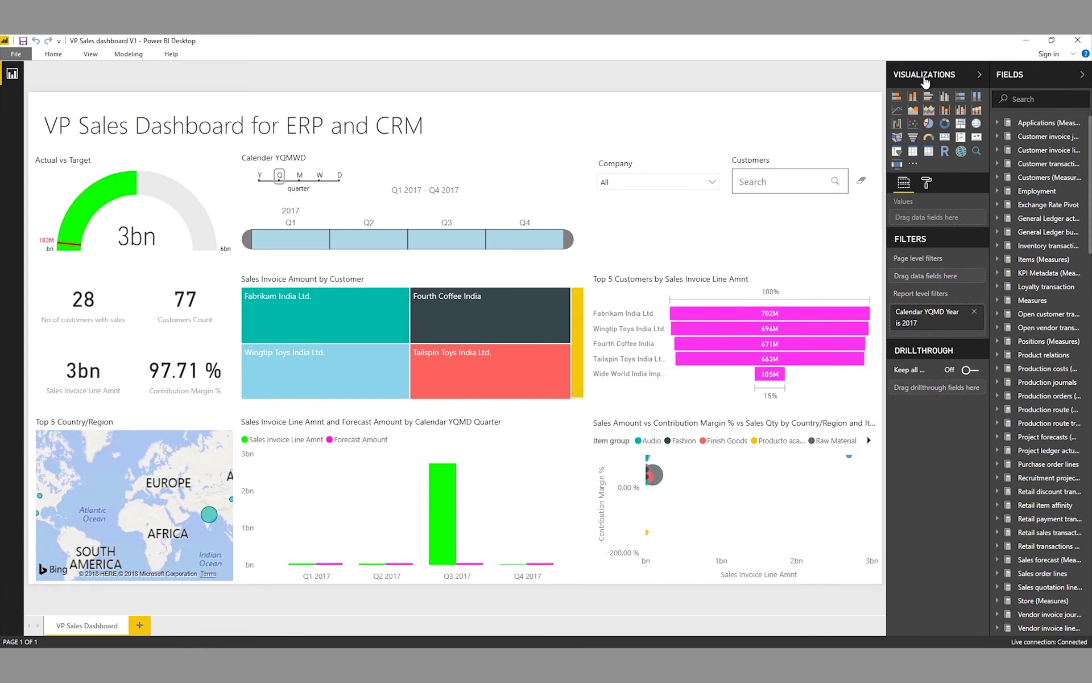
pyautogui.click(979, 75)
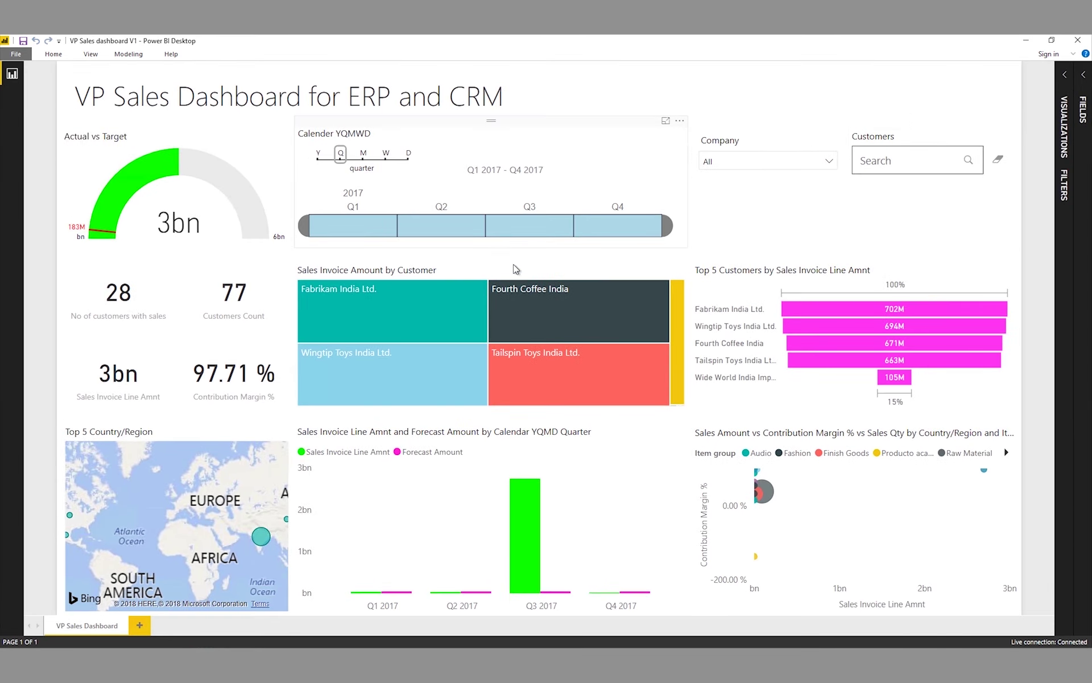